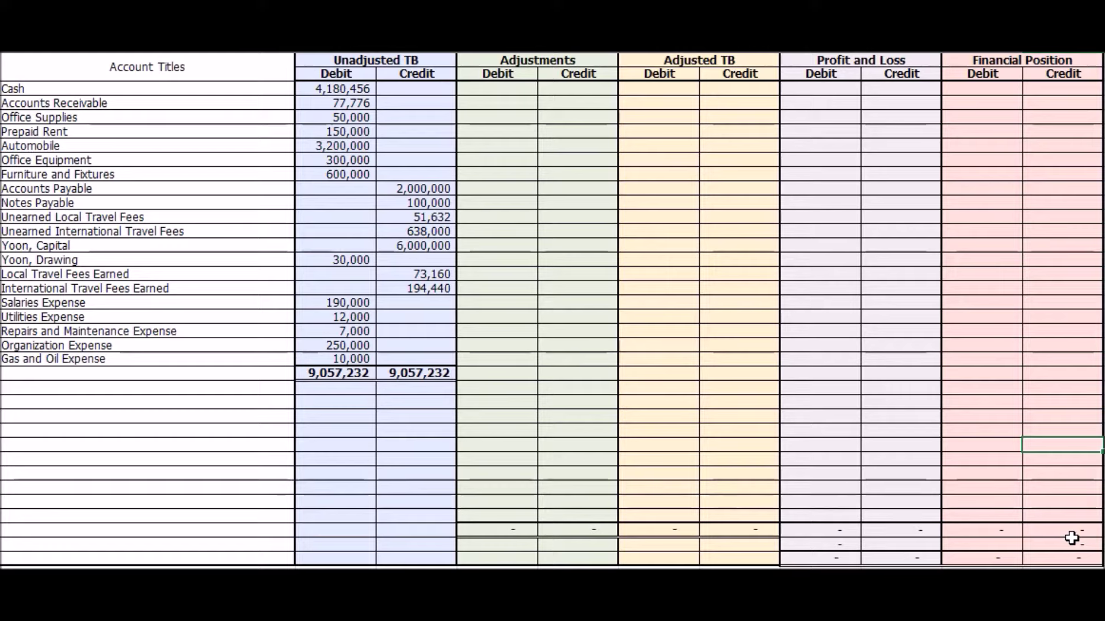
Step: Examine the worksheet's account titles and its Unadjusted TB, Adjustments, Adjusted TB, Profit and Loss, and Financial Position columns
{"action": "left_click", "coordinate": [309, 63]}
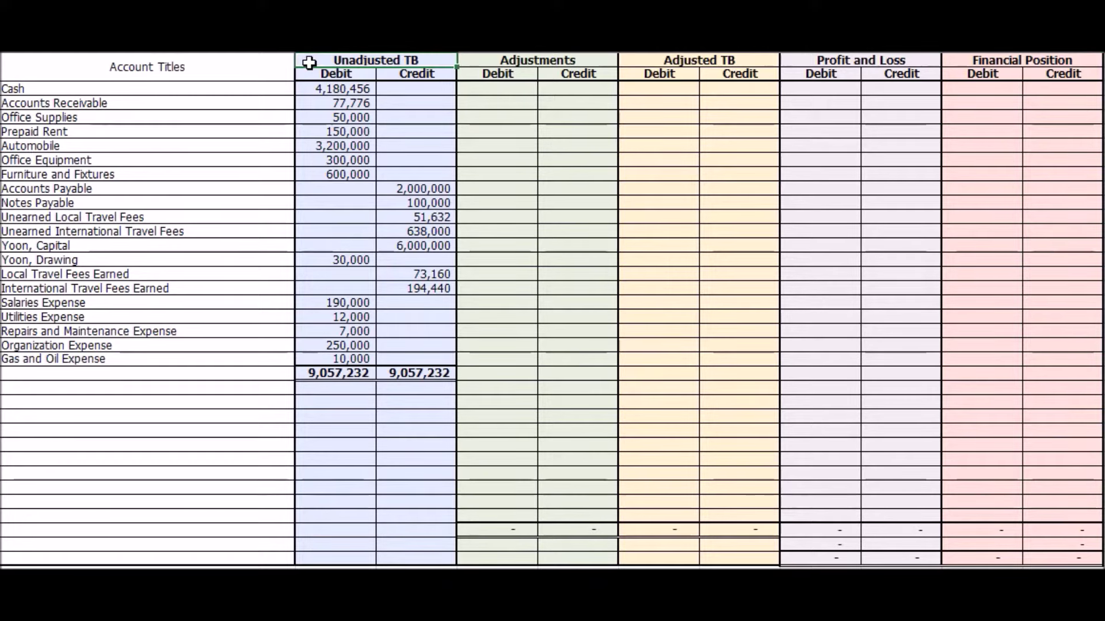
{"action": "mouse_move", "coordinate": [309, 63]}
{"action": "left_mouse_down"}
{"action": "mouse_move", "coordinate": [412, 491]}
{"action": "mouse_move", "coordinate": [452, 567]}
{"action": "mouse_move", "coordinate": [634, 547]}
{"action": "mouse_move", "coordinate": [1042, 553]}
{"action": "left_mouse_up"}
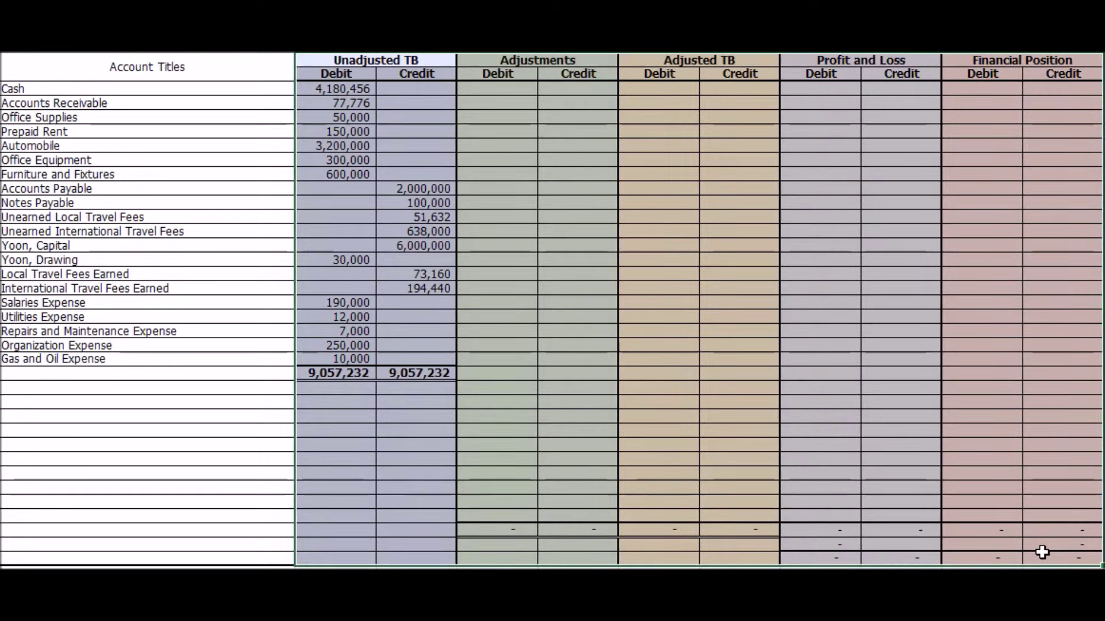
{"action": "left_click", "coordinate": [184, 72]}
{"action": "left_click_drag", "start_coordinate": [190, 85], "coordinate": [229, 552]}
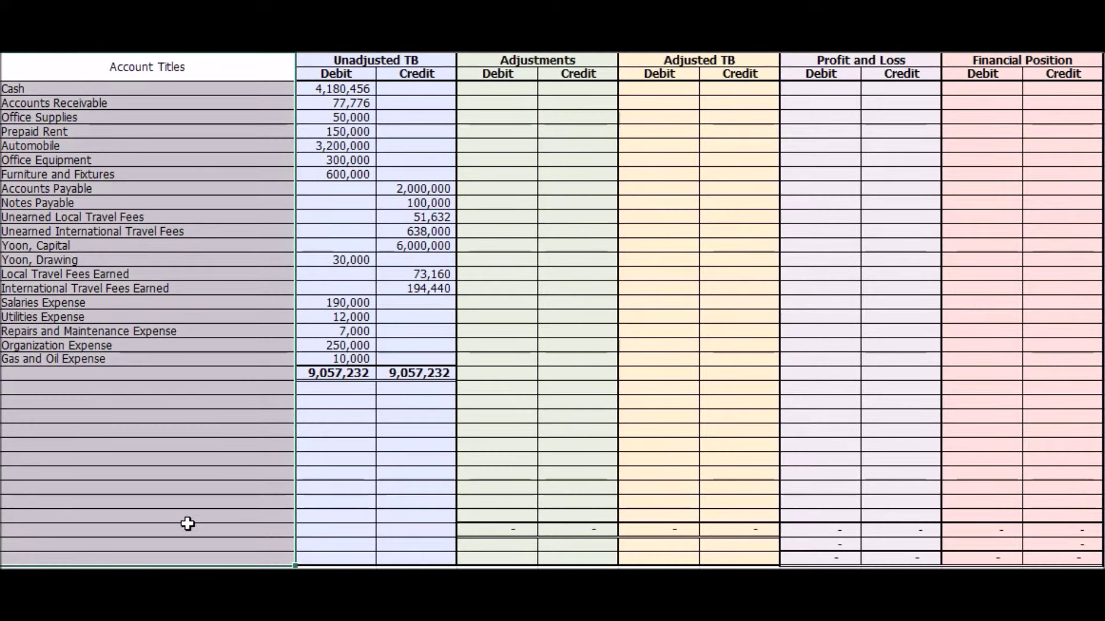
{"action": "left_click", "coordinate": [385, 60]}
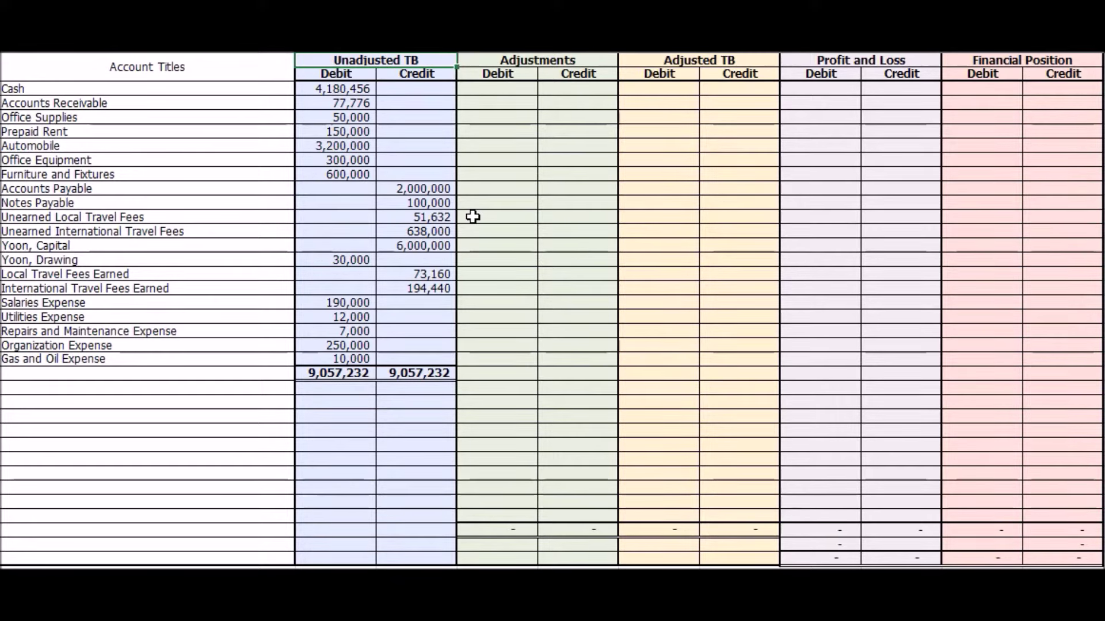
{"action": "left_click", "coordinate": [537, 63]}
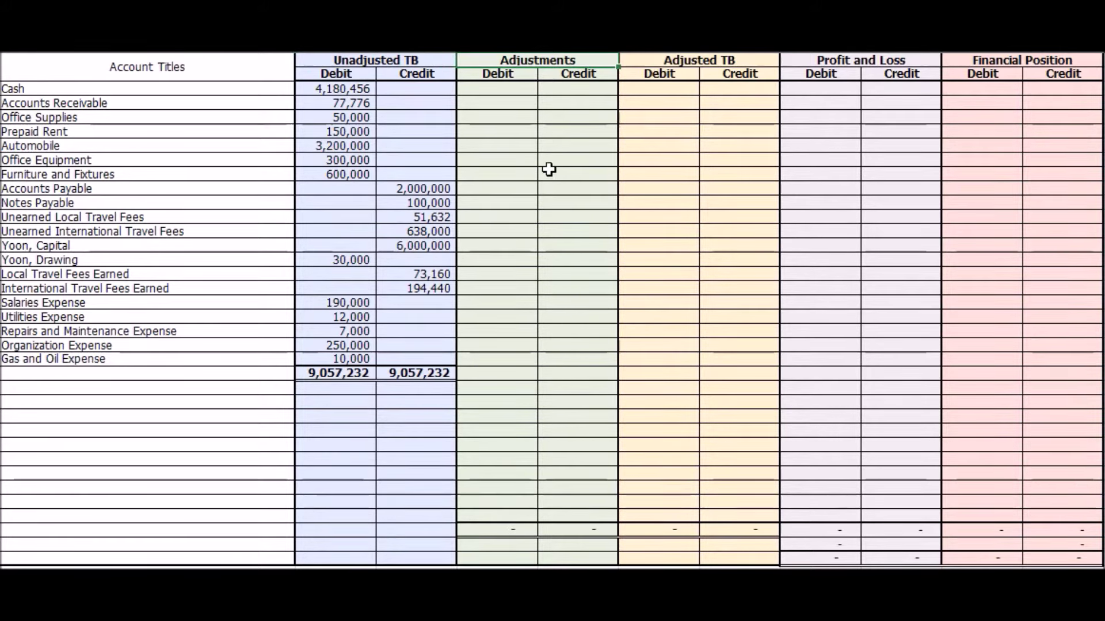
{"action": "left_click", "coordinate": [391, 60]}
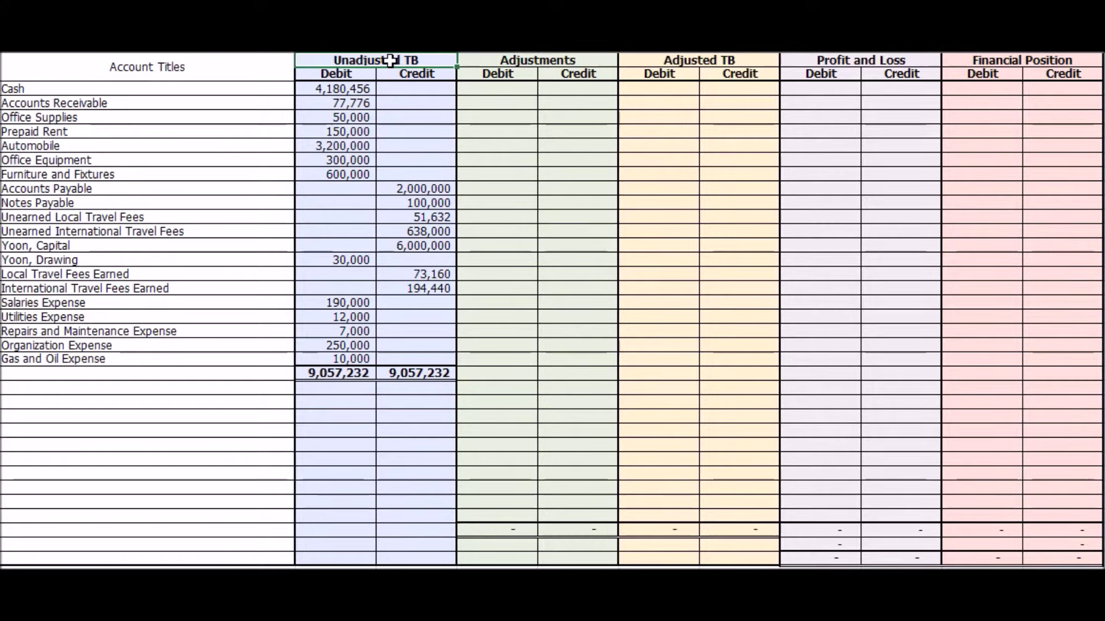
{"action": "left_click_drag", "start_coordinate": [391, 60], "coordinate": [581, 71]}
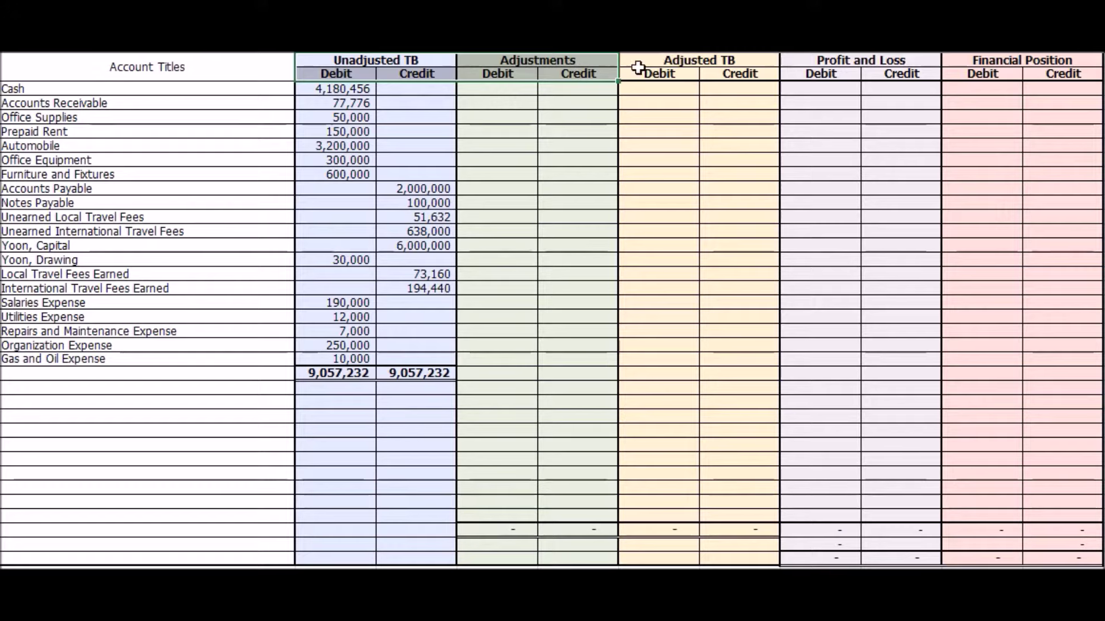
{"action": "left_click_drag", "start_coordinate": [660, 55], "coordinate": [733, 553]}
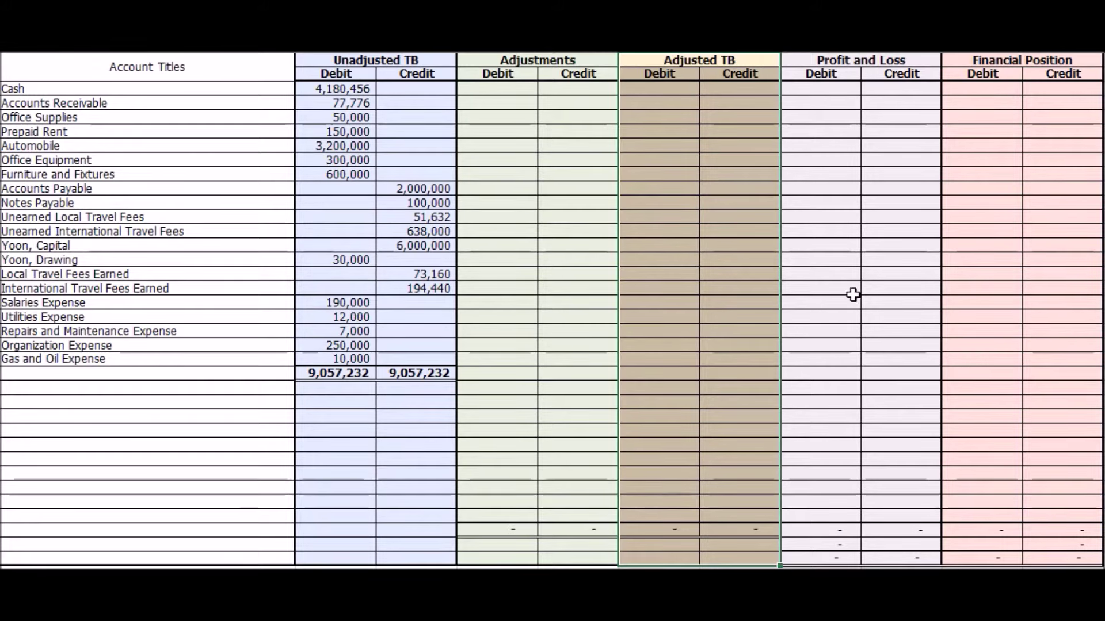
{"action": "left_click_drag", "start_coordinate": [821, 73], "coordinate": [897, 559]}
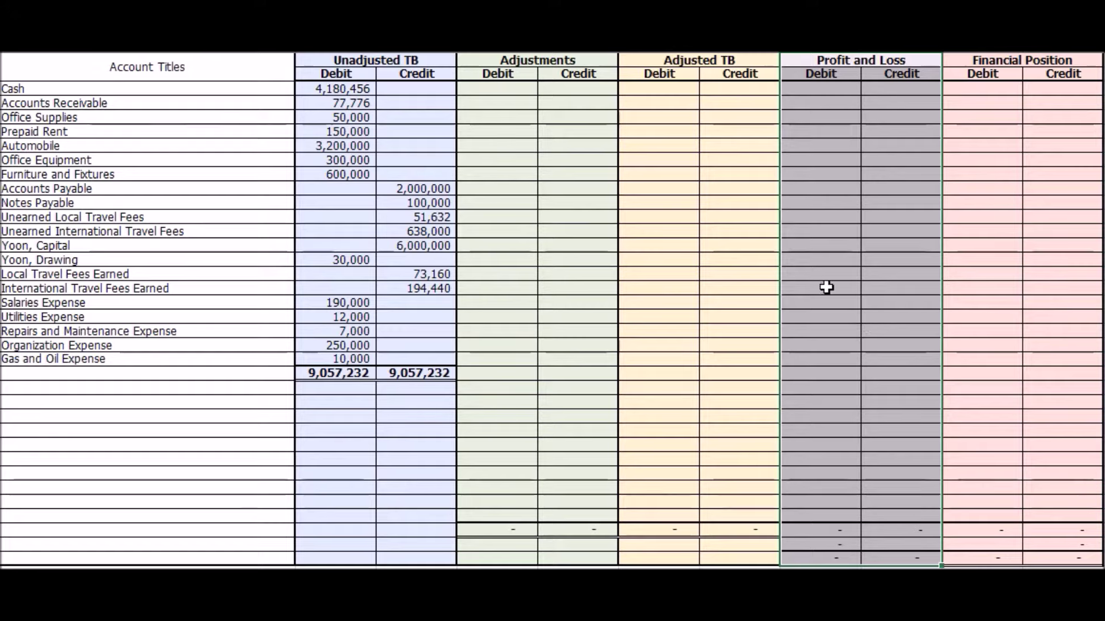
{"action": "left_click_drag", "start_coordinate": [978, 72], "coordinate": [1063, 259]}
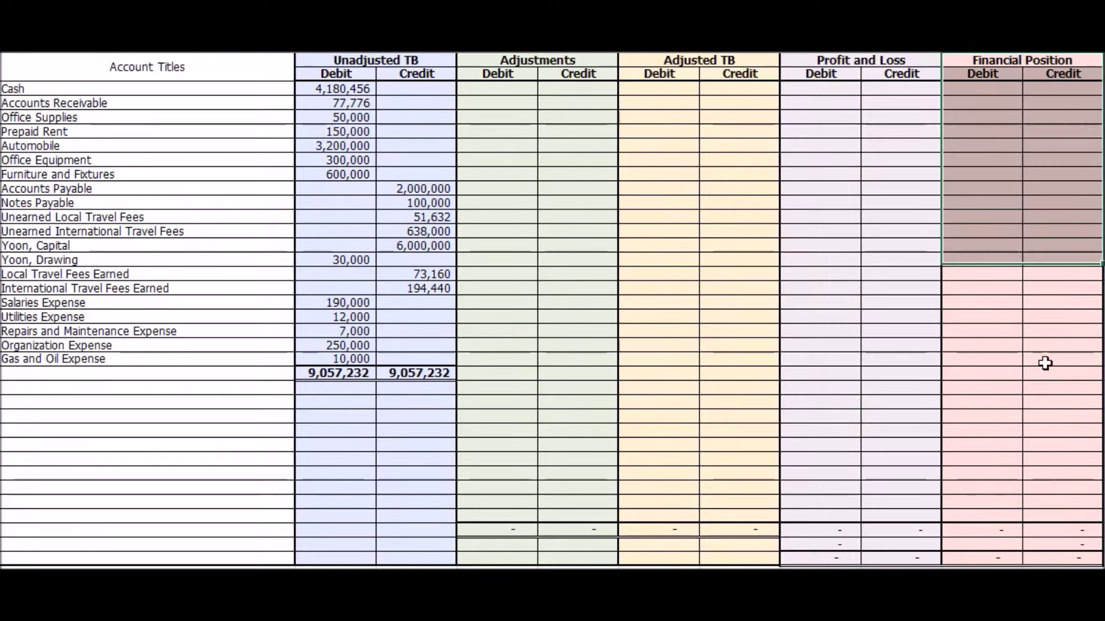
{"action": "left_click_drag", "start_coordinate": [1045, 363], "coordinate": [1055, 562]}
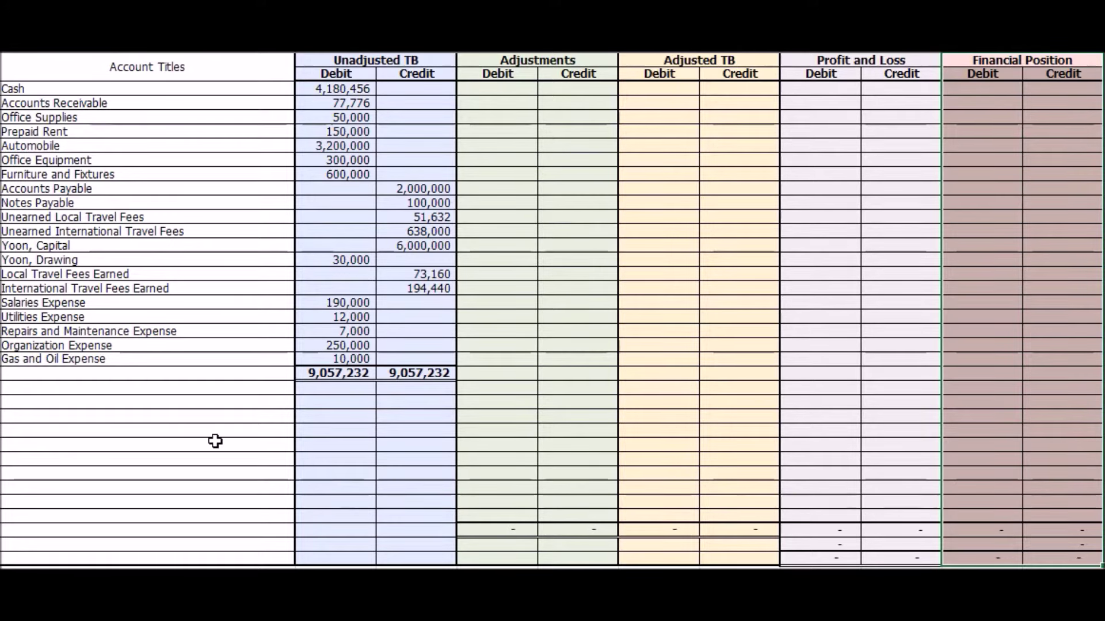
{"action": "left_click", "coordinate": [219, 414]}
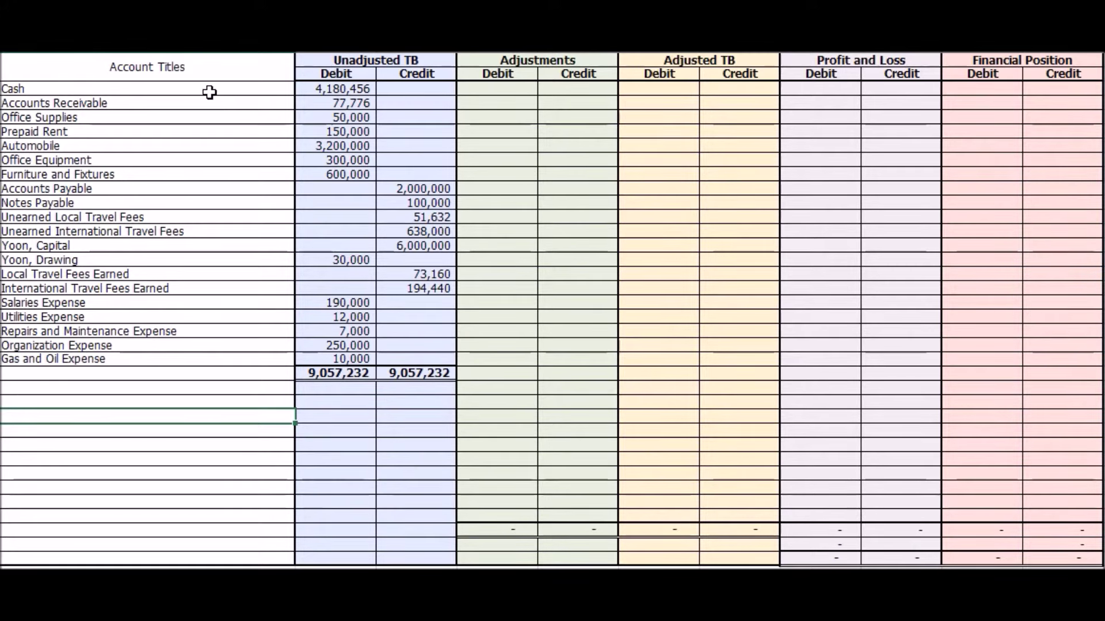
{"action": "left_click_drag", "start_coordinate": [177, 67], "coordinate": [403, 387]}
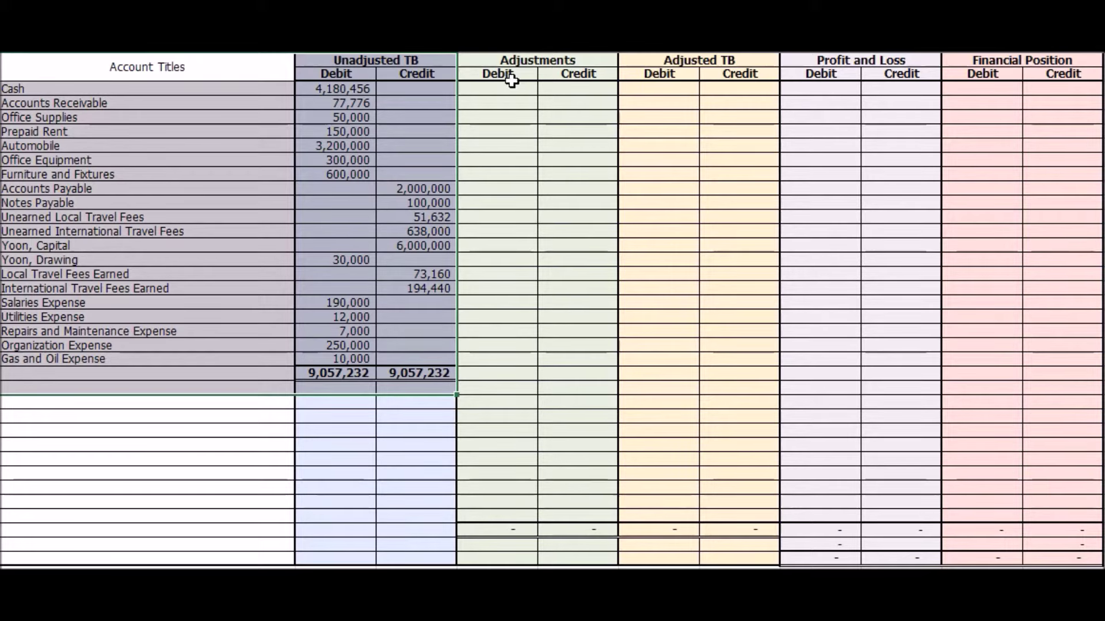
Step: Compare adjusting entries A to G with the worksheet's Adjustments columns, listed account titles and empty rows below the trial balance totals
{"action": "left_click_drag", "start_coordinate": [501, 62], "coordinate": [607, 554]}
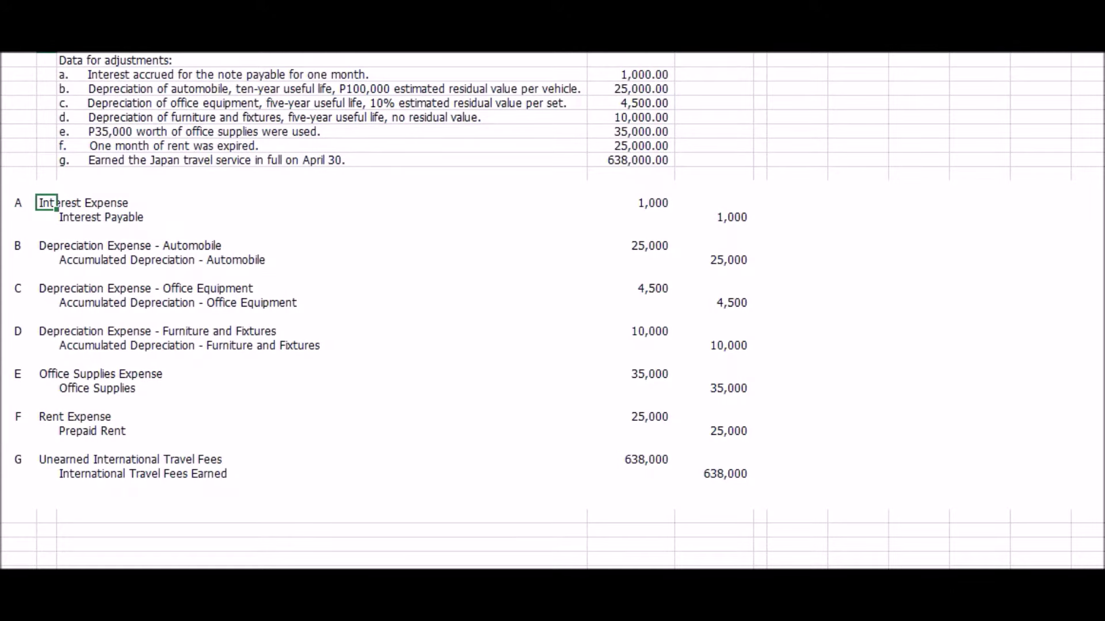
{"action": "left_click", "coordinate": [796, 414]}
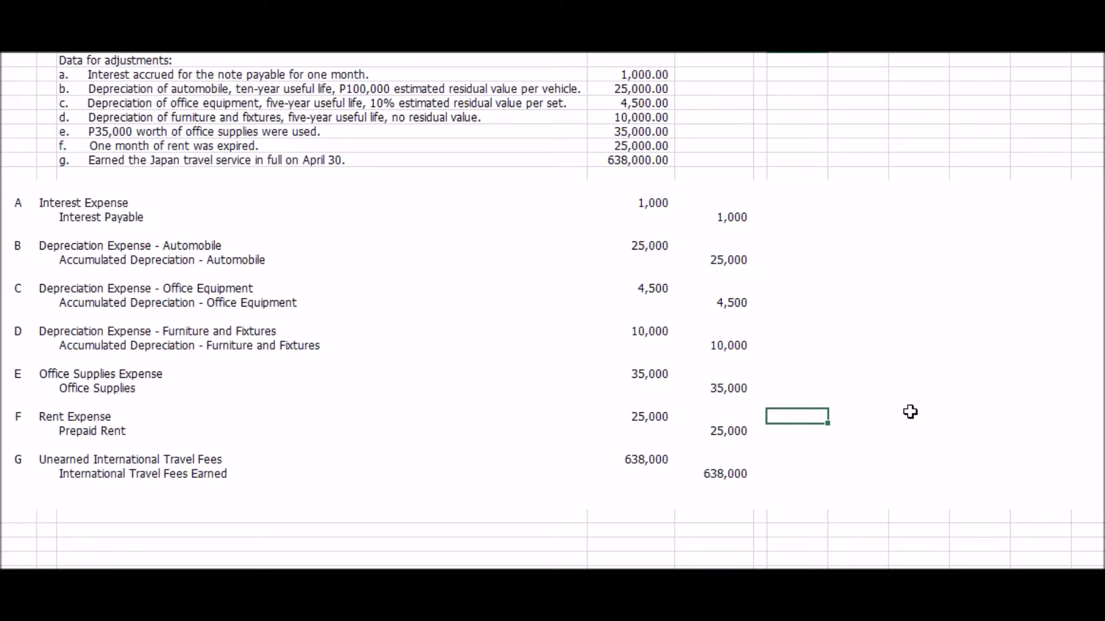
{"action": "left_click_drag", "start_coordinate": [17, 203], "coordinate": [715, 485]}
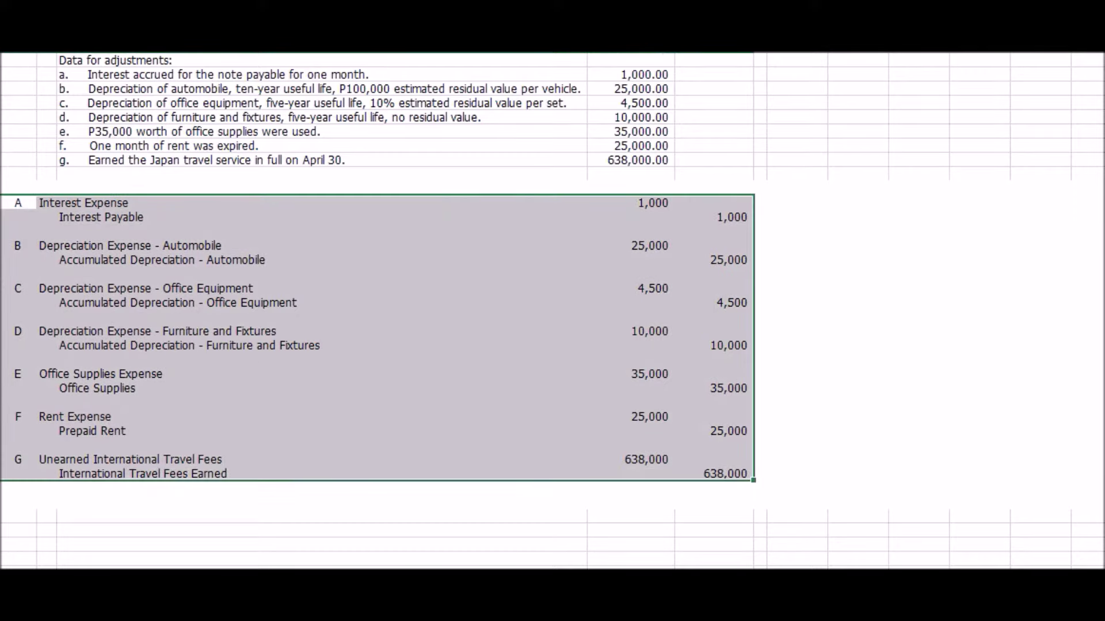
{"action": "key", "text": "ctrl+Page_Down"}
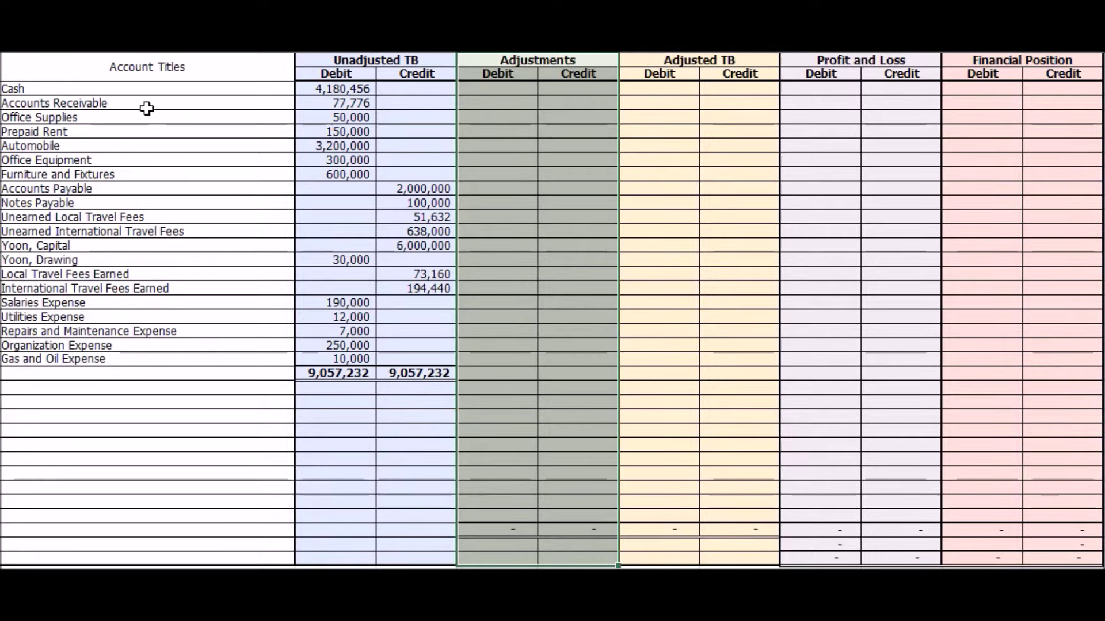
{"action": "left_click_drag", "start_coordinate": [144, 92], "coordinate": [147, 363]}
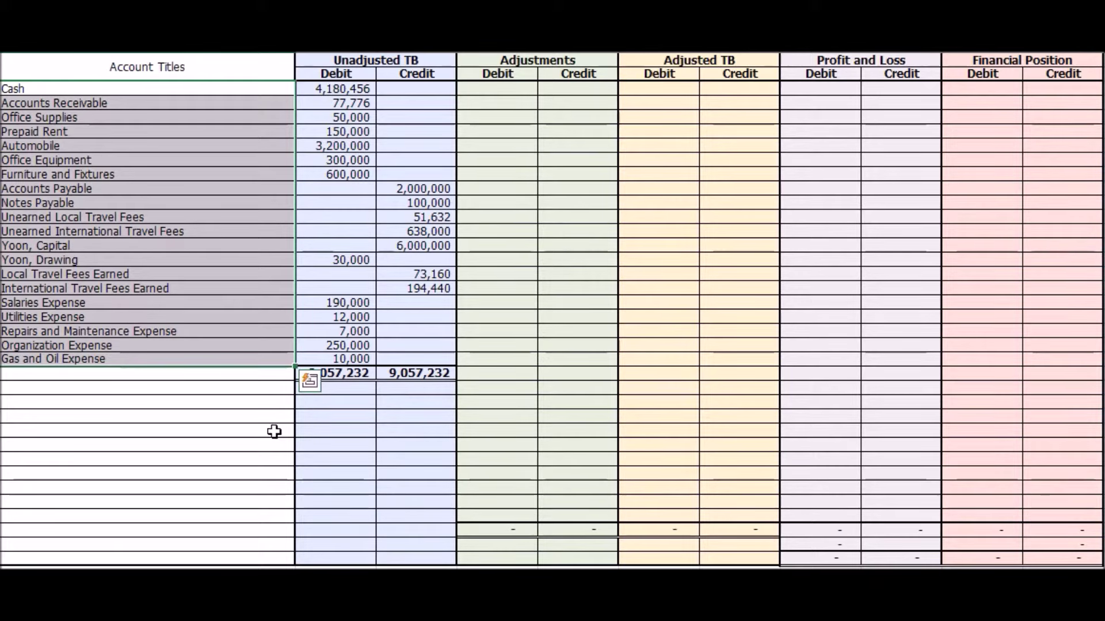
{"action": "left_click", "coordinate": [268, 389]}
{"action": "left_click_drag", "start_coordinate": [267, 406], "coordinate": [264, 511]}
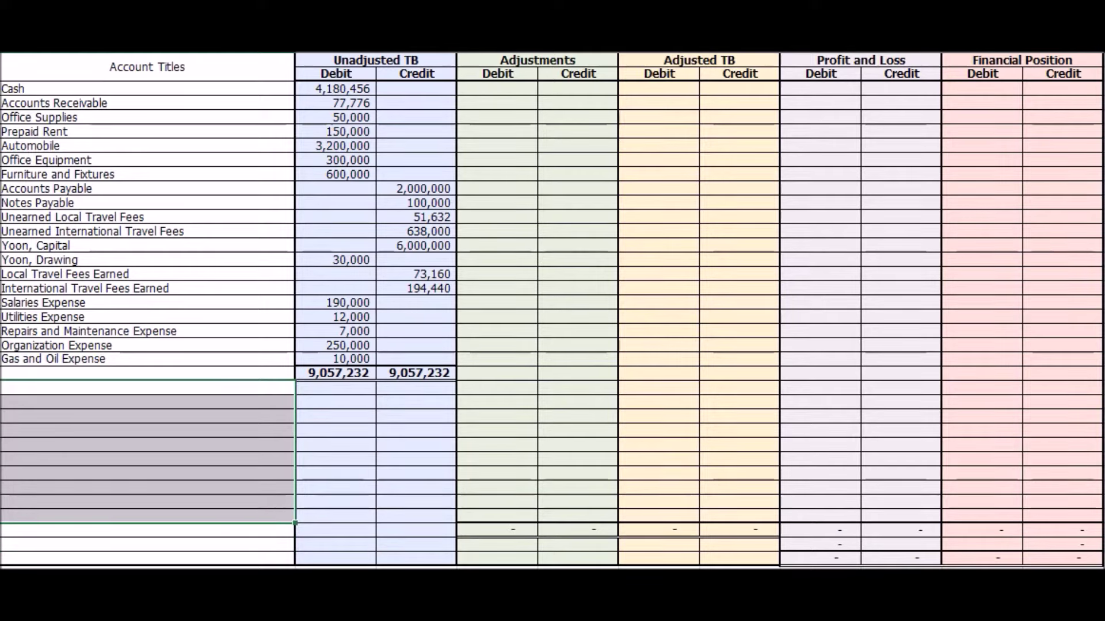
Step: Copy the Interest Expense title from entry A into the first row below the worksheet's totals and enter 1,000 as its Adjustments debit
{"action": "key", "text": "ctrl+Page_Up"}
{"action": "left_click", "coordinate": [43, 203]}
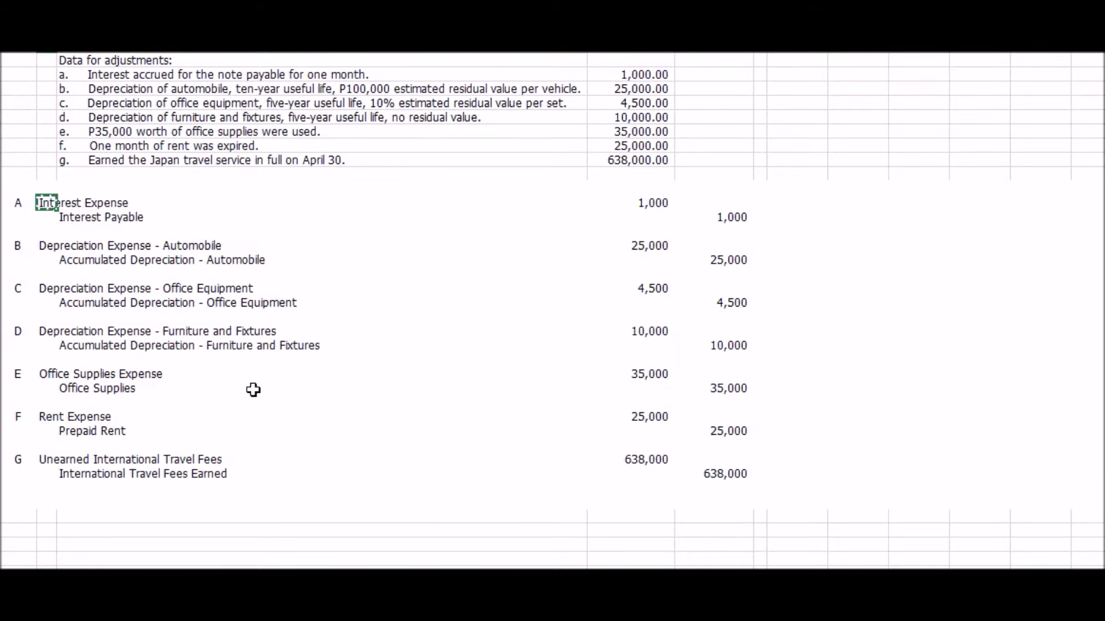
{"action": "key", "text": "ctrl+Page_Down"}
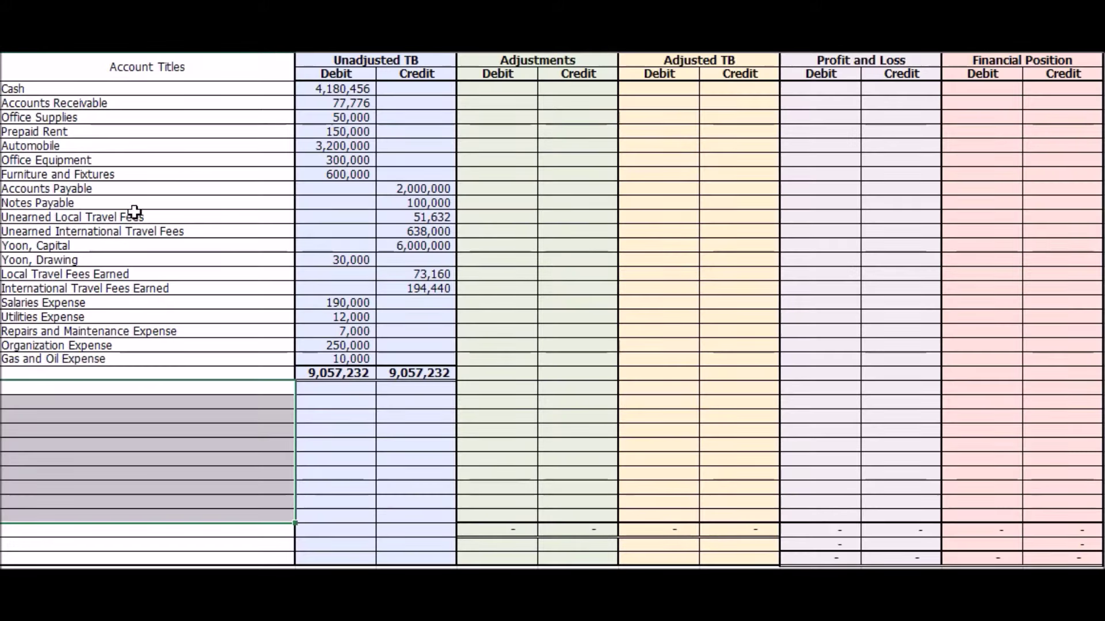
{"action": "left_click", "coordinate": [177, 391]}
{"action": "right_click", "coordinate": [177, 392]}
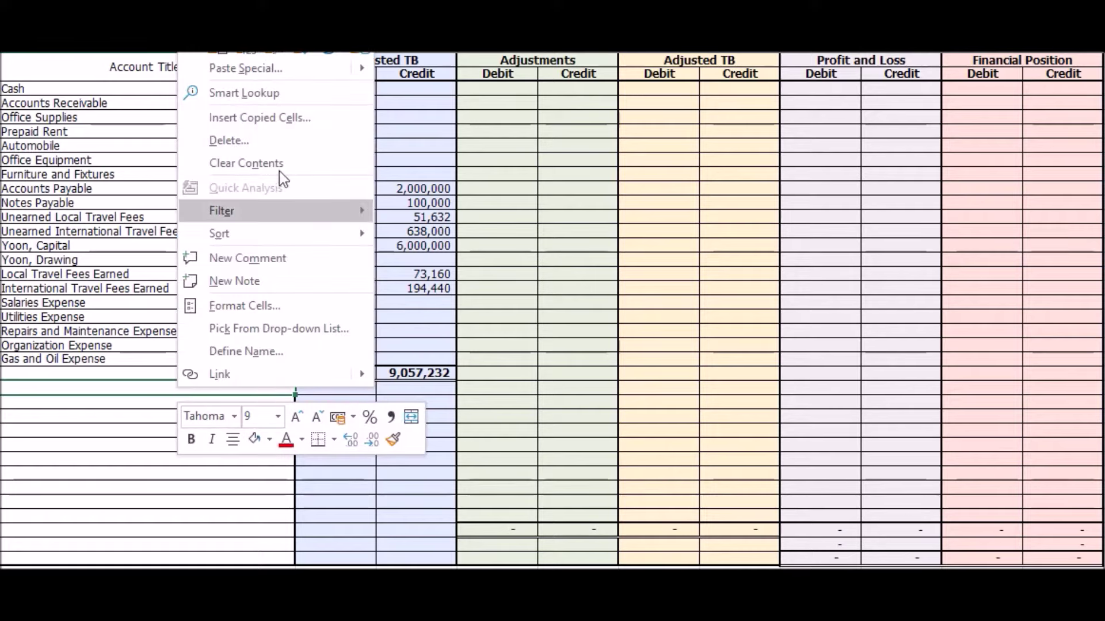
{"action": "left_click", "coordinate": [248, 52]}
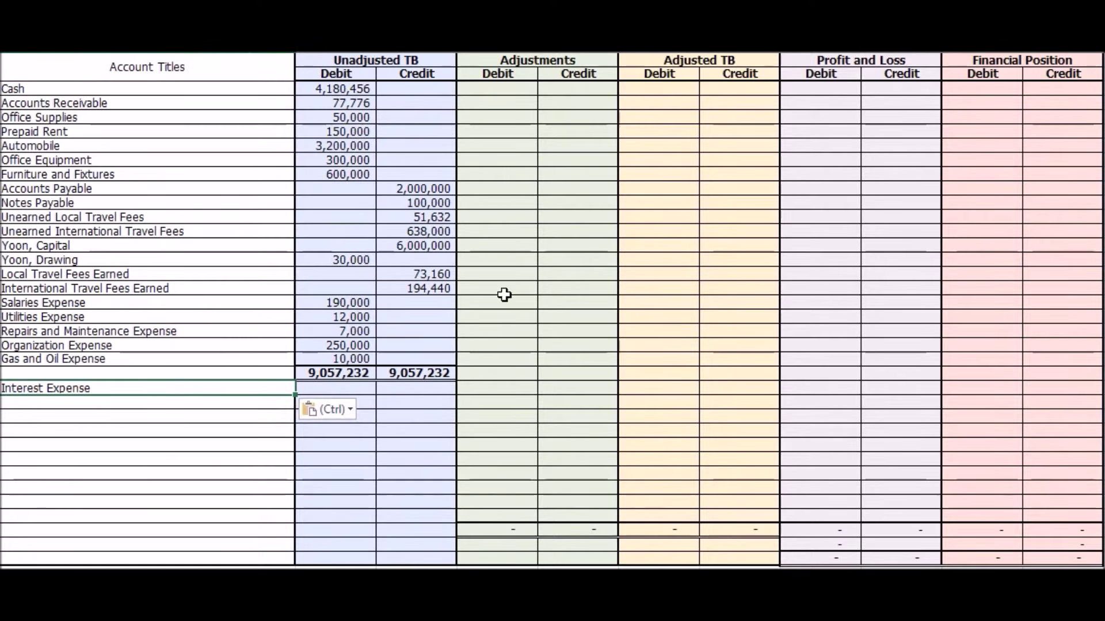
{"action": "left_click", "coordinate": [485, 389]}
{"action": "type", "text": "1000"}
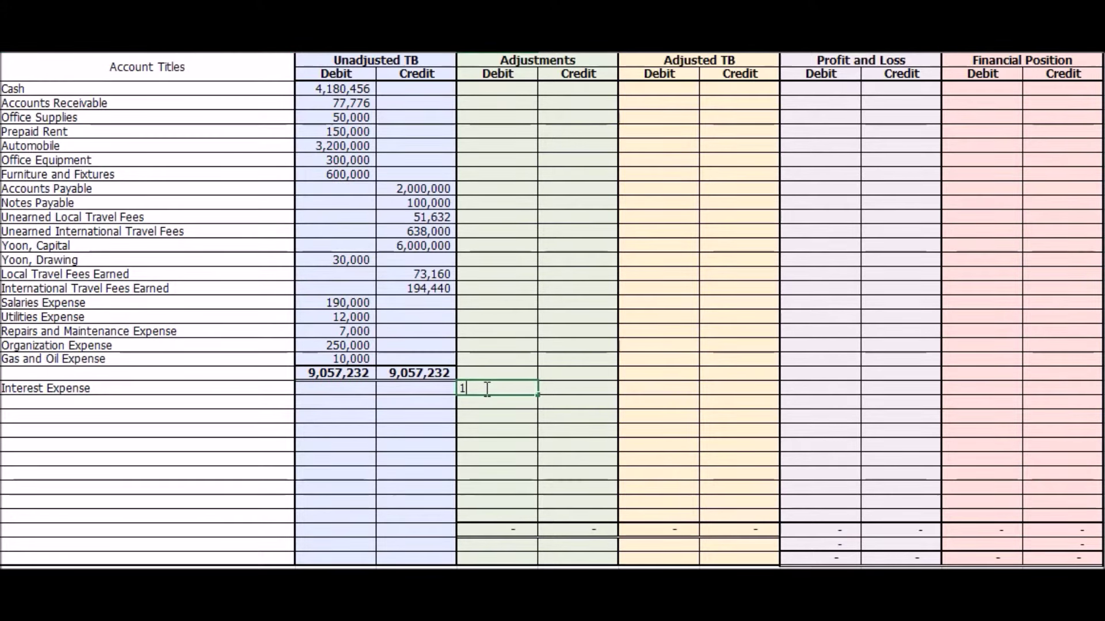
Step: Copy the Interest Payable title from entry A into the row below Interest Expense and enter 1,000 as its Adjustments credit
{"action": "left_click", "coordinate": [206, 402]}
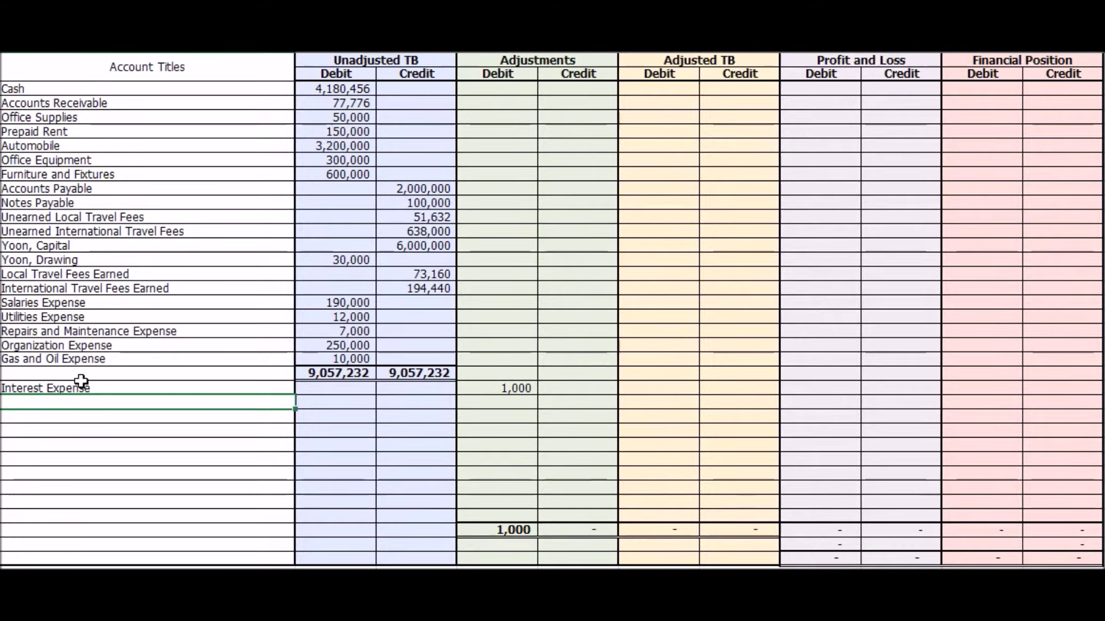
{"action": "key", "text": "ctrl+Page_Down"}
{"action": "left_click_drag", "start_coordinate": [52, 202], "coordinate": [67, 218]}
{"action": "key", "text": "ctrl+c"}
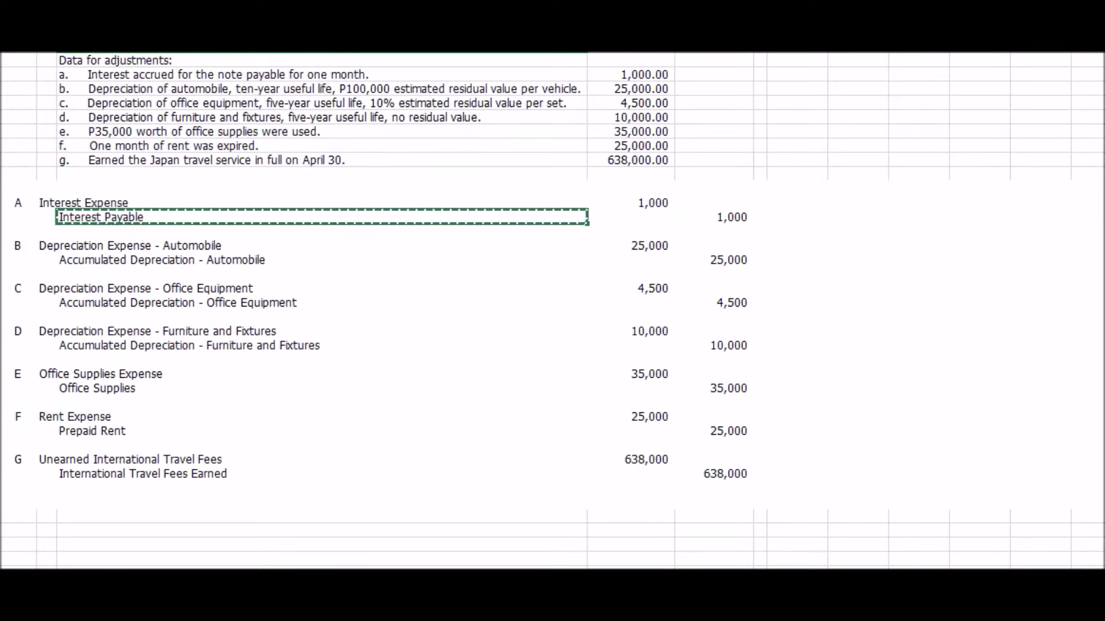
{"action": "key", "text": "ctrl+Page_Up"}
{"action": "right_click", "coordinate": [57, 401]}
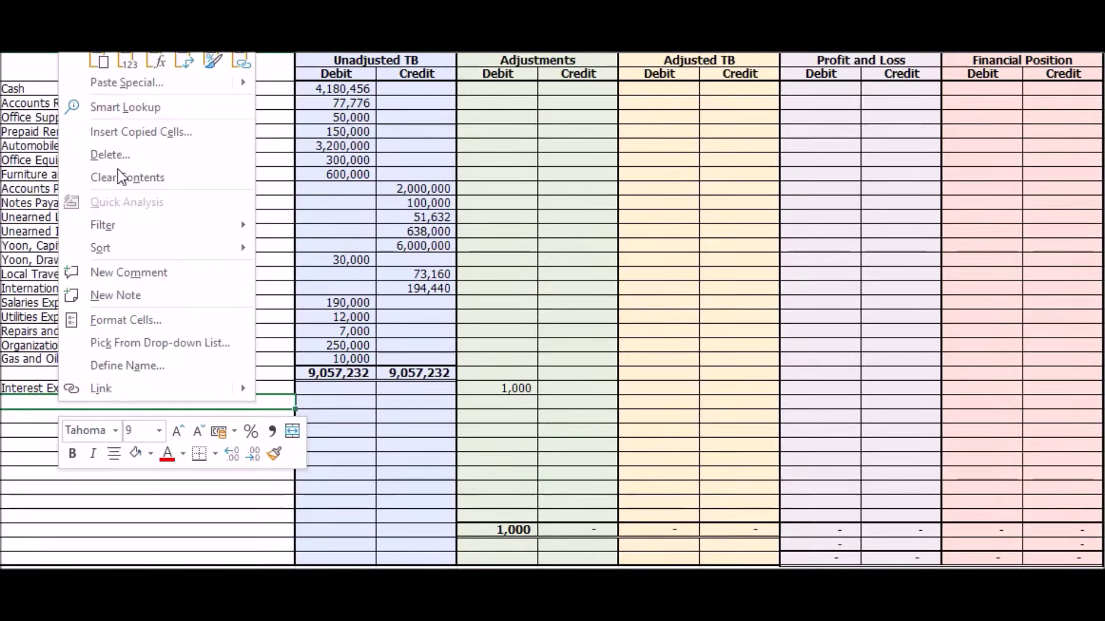
{"action": "left_click", "coordinate": [123, 54]}
{"action": "left_click", "coordinate": [567, 402]}
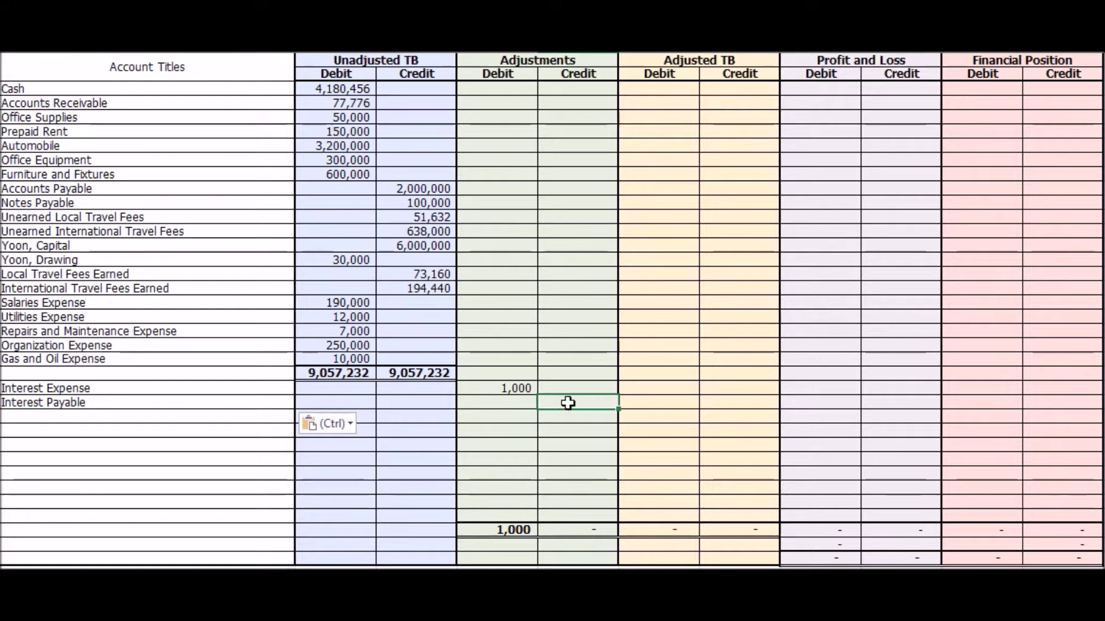
{"action": "type", "text": "1000"}
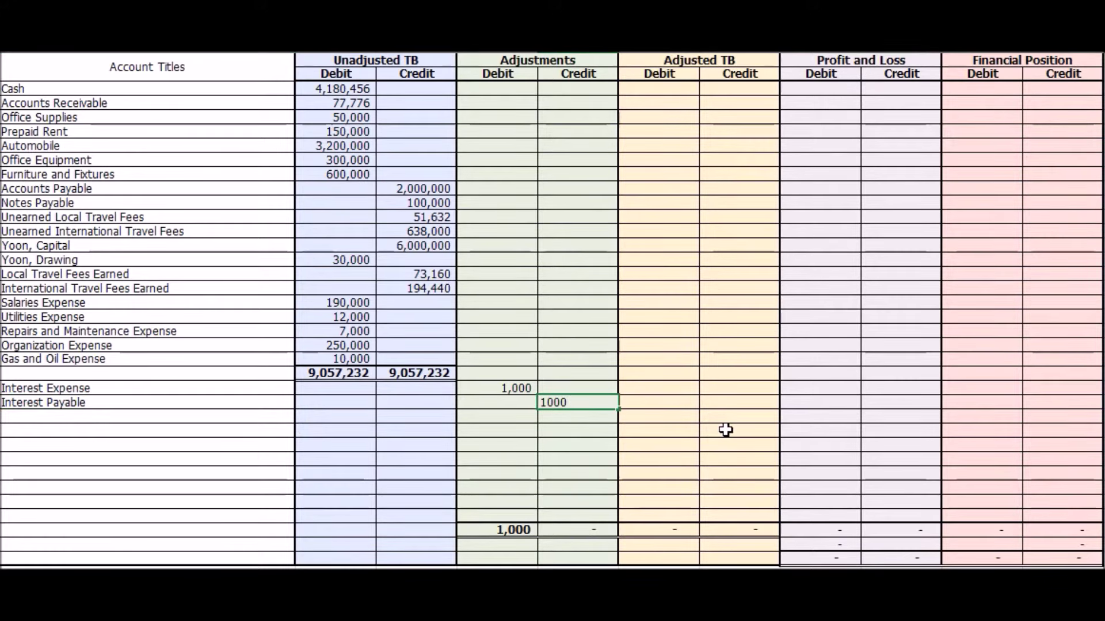
{"action": "left_click", "coordinate": [607, 444]}
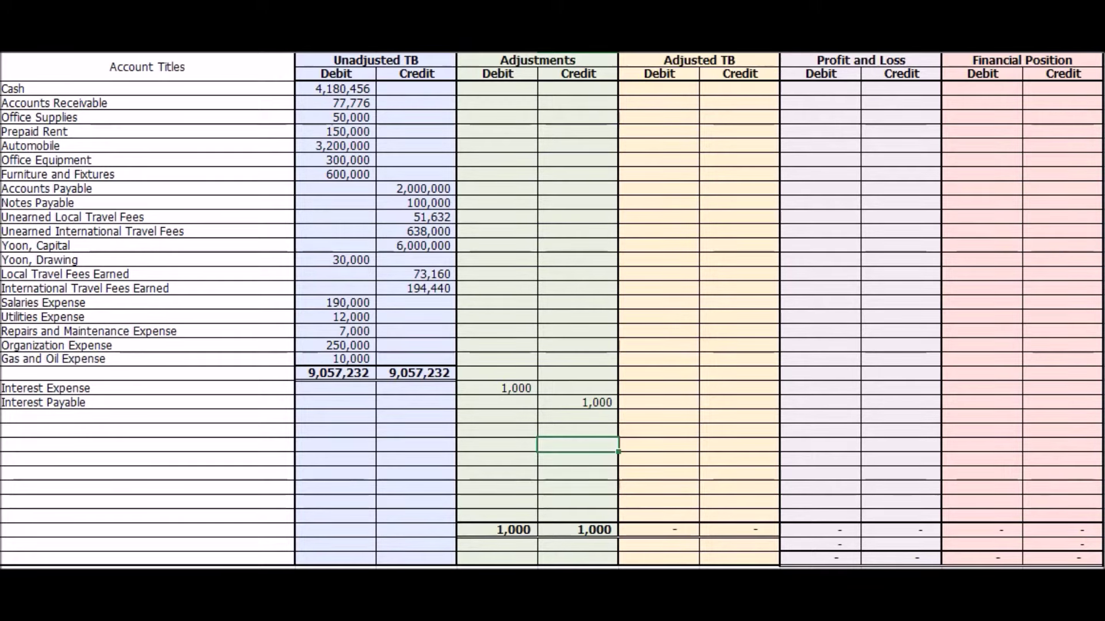
Step: Copy the Depreciation Expense - Automobile title from entry B below Interest Payable and enter 25,000 as its Adjustments debit
{"action": "key", "text": "ctrl+Page_Up"}
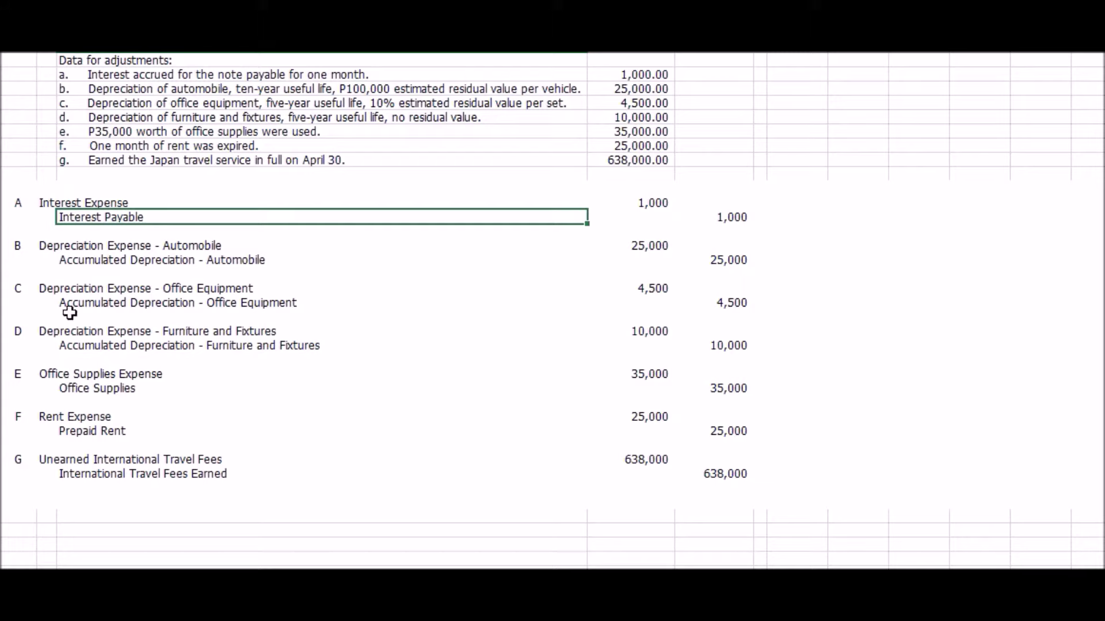
{"action": "left_click", "coordinate": [47, 248]}
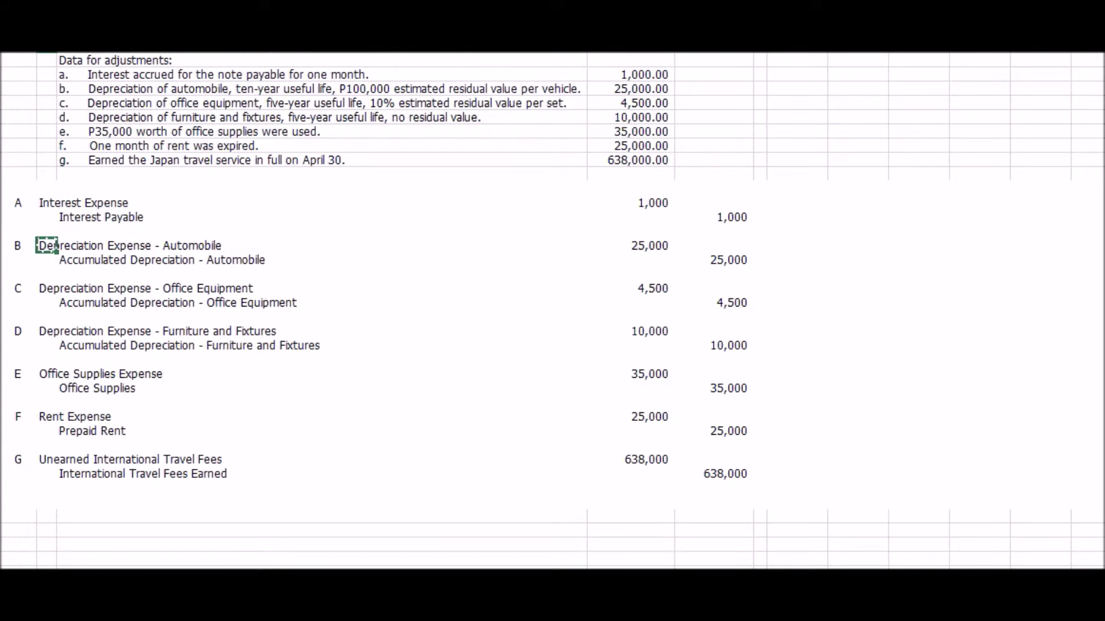
{"action": "key", "text": "ctrl+Page_Down"}
{"action": "left_click", "coordinate": [62, 416]}
{"action": "right_click", "coordinate": [63, 417]}
{"action": "left_click", "coordinate": [131, 73]}
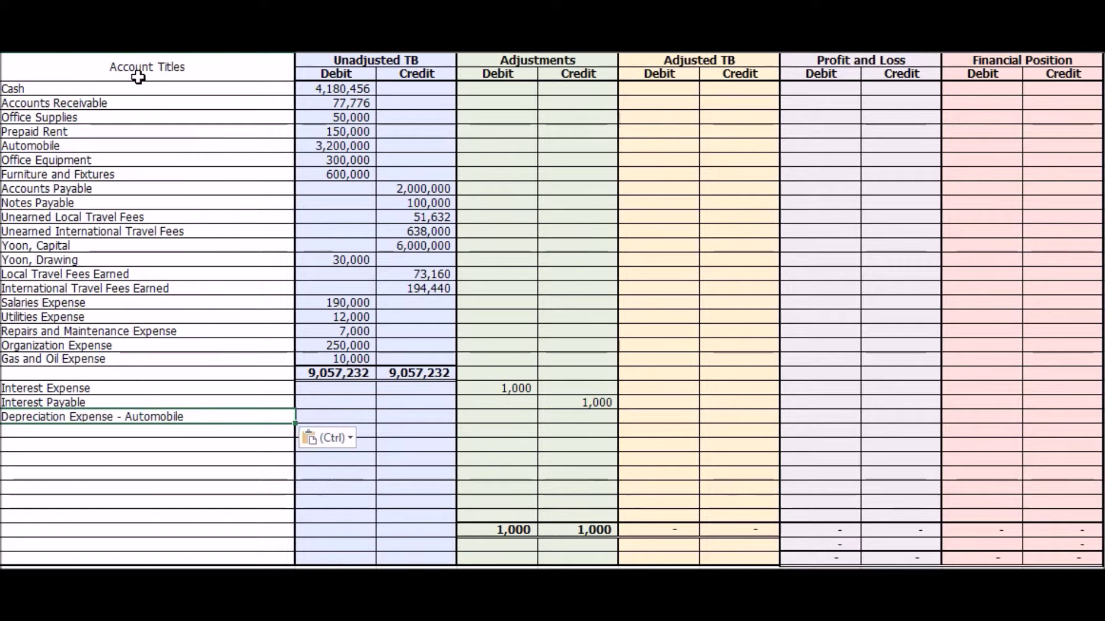
{"action": "left_click", "coordinate": [522, 413]}
{"action": "type", "text": "250000"}
{"action": "key", "text": "BackSpace"}
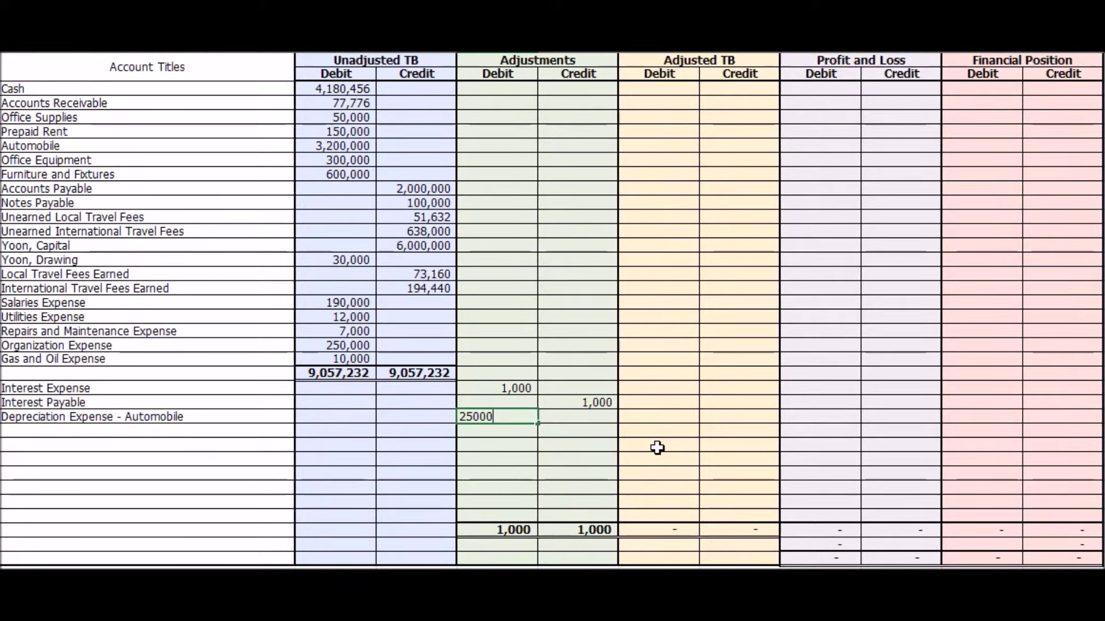
{"action": "key", "text": "Return"}
Step: Copy the Accumulated Depreciation - Automobile title from entry B below Depreciation Expense - Automobile and enter 25,000 as its Adjustments credit
{"action": "key", "text": "ctrl+Page_Up"}
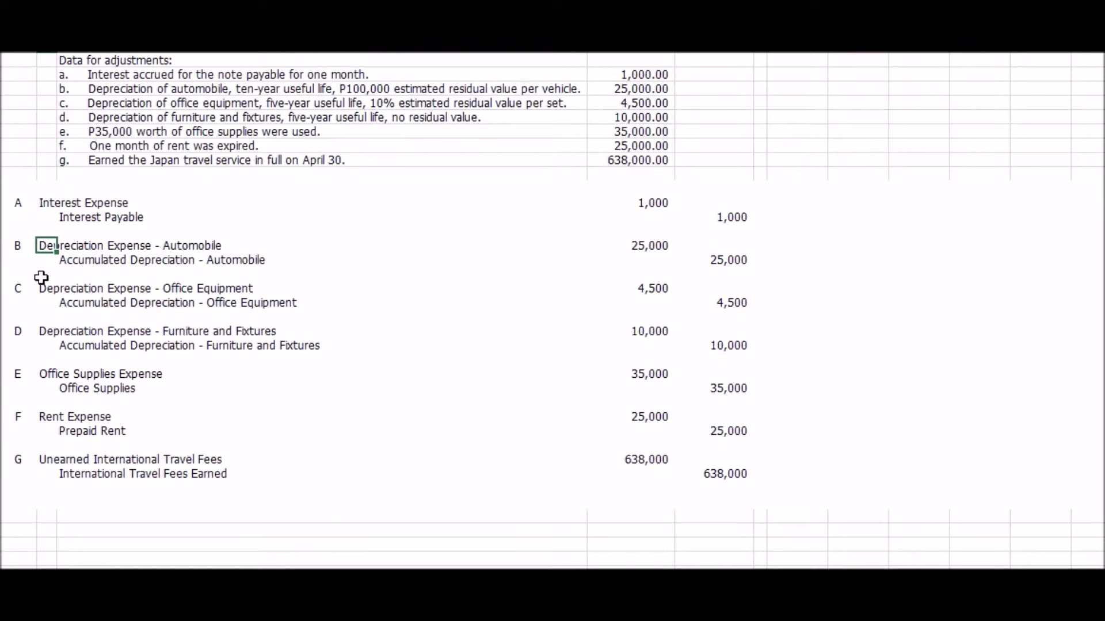
{"action": "left_click", "coordinate": [72, 263]}
{"action": "key", "text": "ctrl+c"}
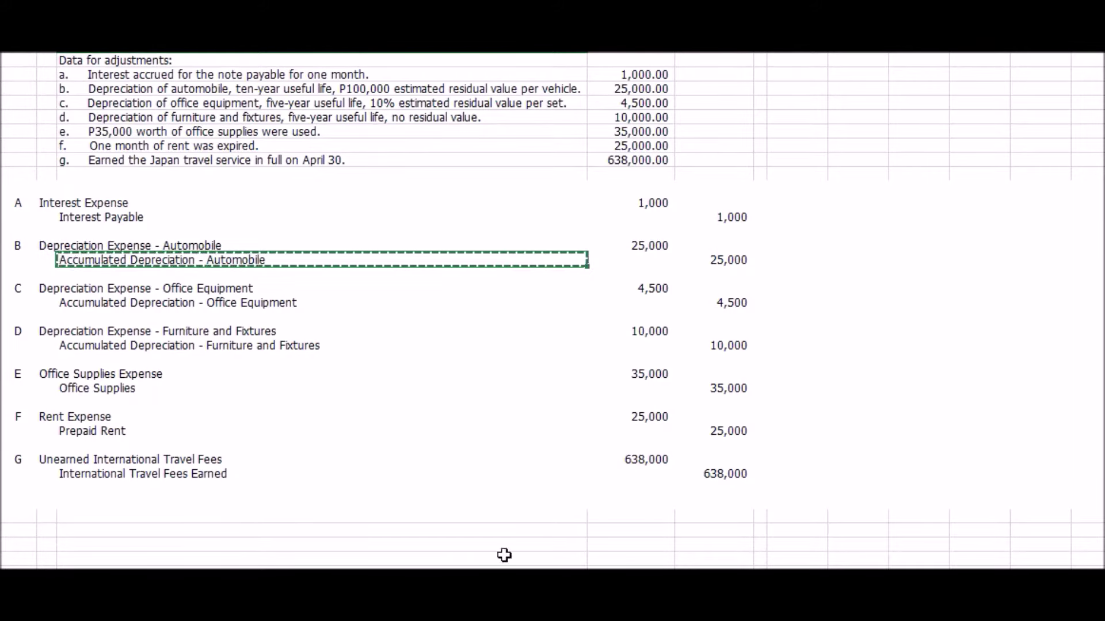
{"action": "key", "text": "ctrl+Page_Down"}
{"action": "left_click", "coordinate": [58, 431]}
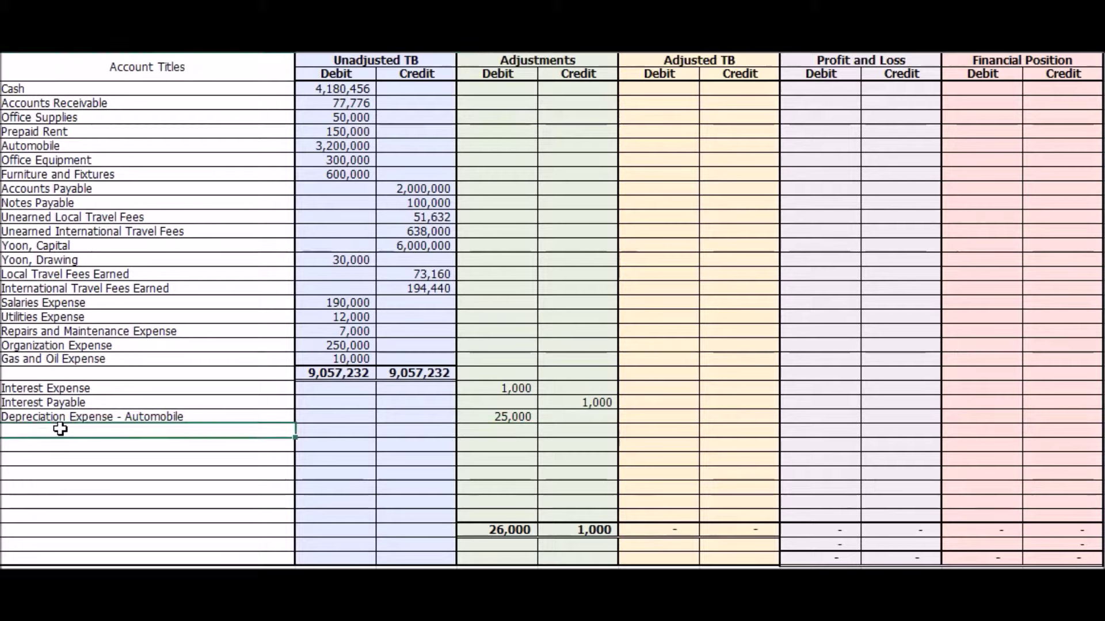
{"action": "right_click", "coordinate": [60, 430]}
{"action": "left_click", "coordinate": [132, 83]}
{"action": "left_click", "coordinate": [574, 431]}
{"action": "type", "text": "25,000"}
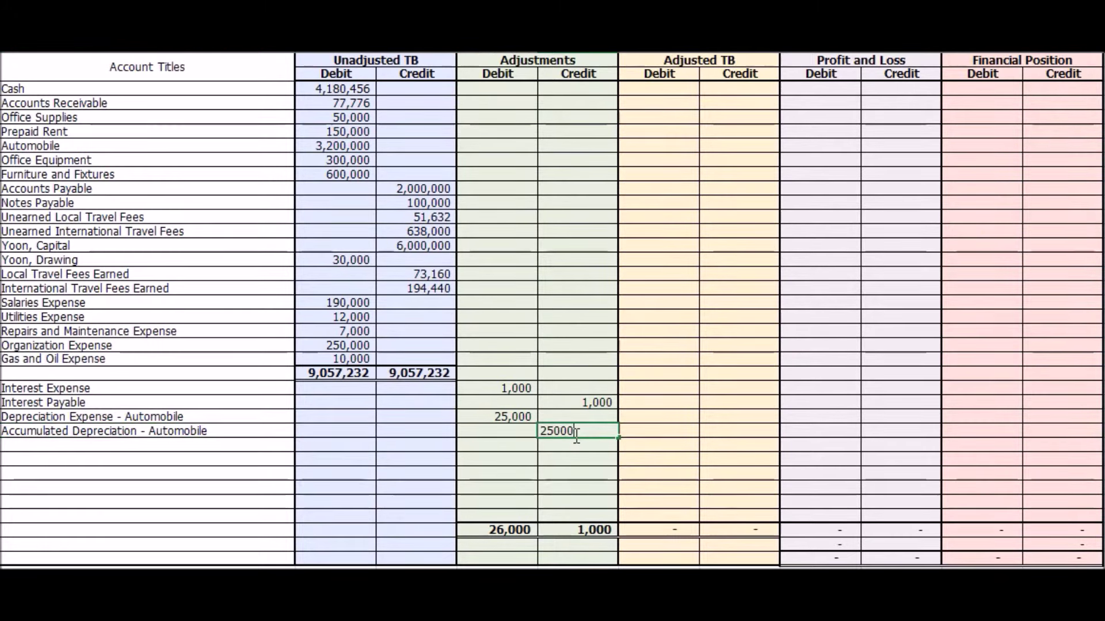
{"action": "key", "text": "Return"}
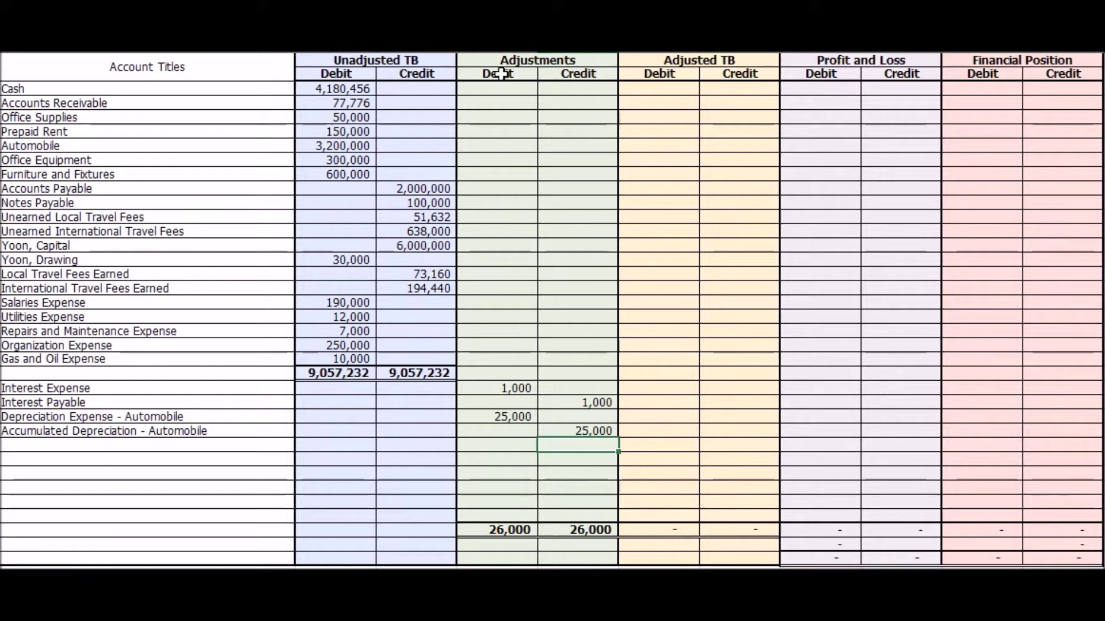
{"action": "left_click_drag", "start_coordinate": [500, 87], "coordinate": [502, 219]}
{"action": "left_click_drag", "start_coordinate": [584, 86], "coordinate": [588, 207]}
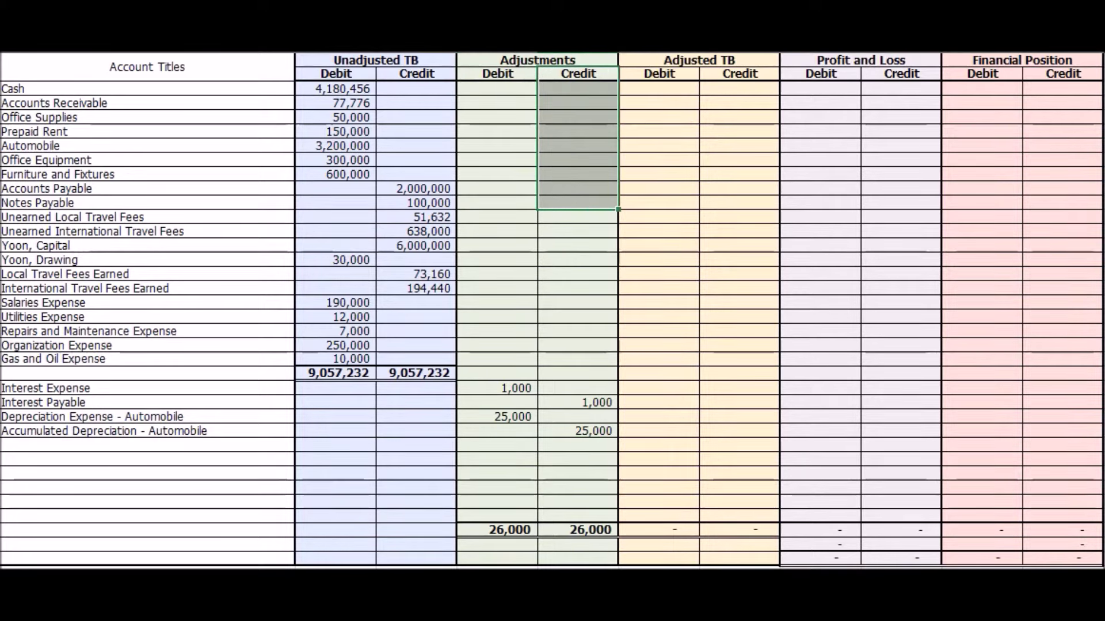
Step: Copy the Depreciation Expense - Office Equipment title from entry C below Accumulated Depreciation - Automobile and enter 4,500 as its Adjustments debit
{"action": "key", "text": "ctrl+Page_Up"}
{"action": "left_click", "coordinate": [44, 287]}
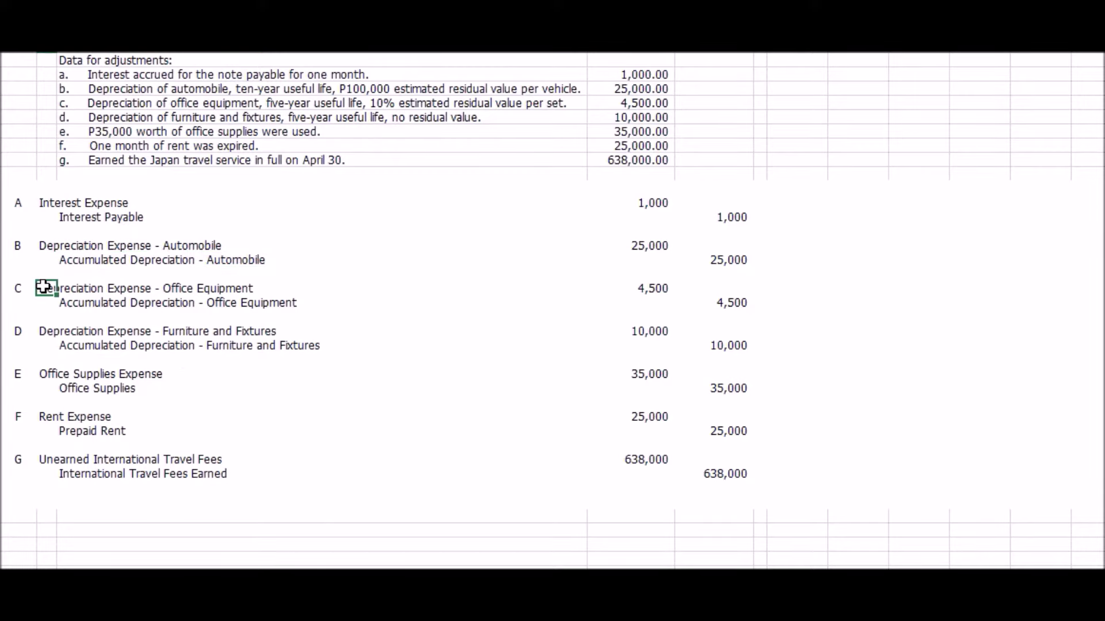
{"action": "key", "text": "ctrl+Page_Down"}
{"action": "left_click", "coordinate": [81, 446]}
{"action": "right_click", "coordinate": [81, 446]}
{"action": "left_click", "coordinate": [151, 102]}
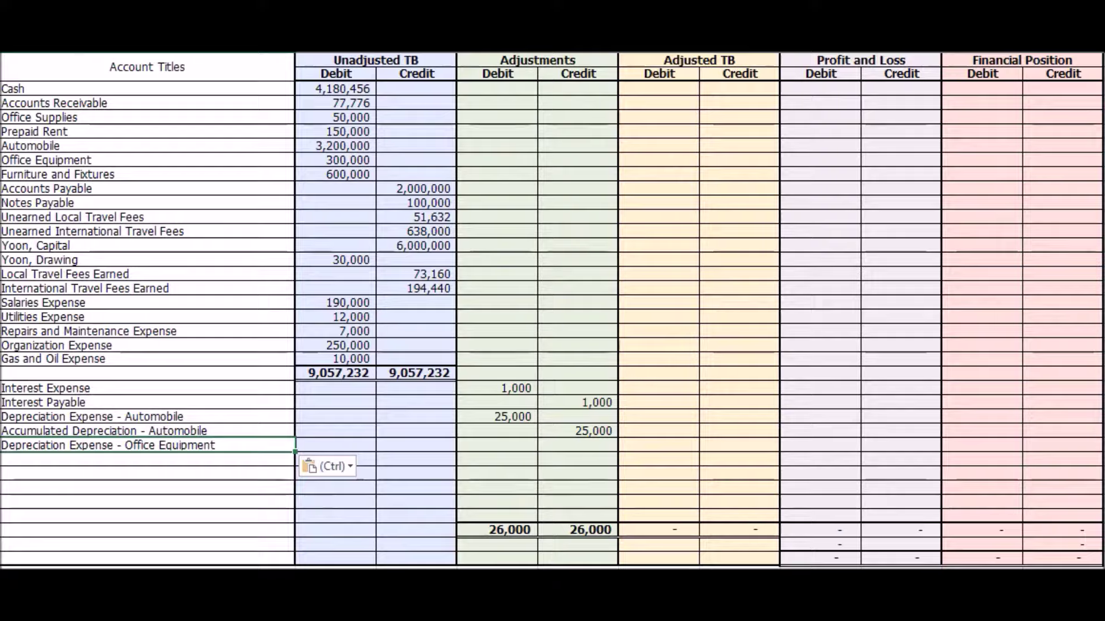
{"action": "key", "text": "ctrl+Page_Up"}
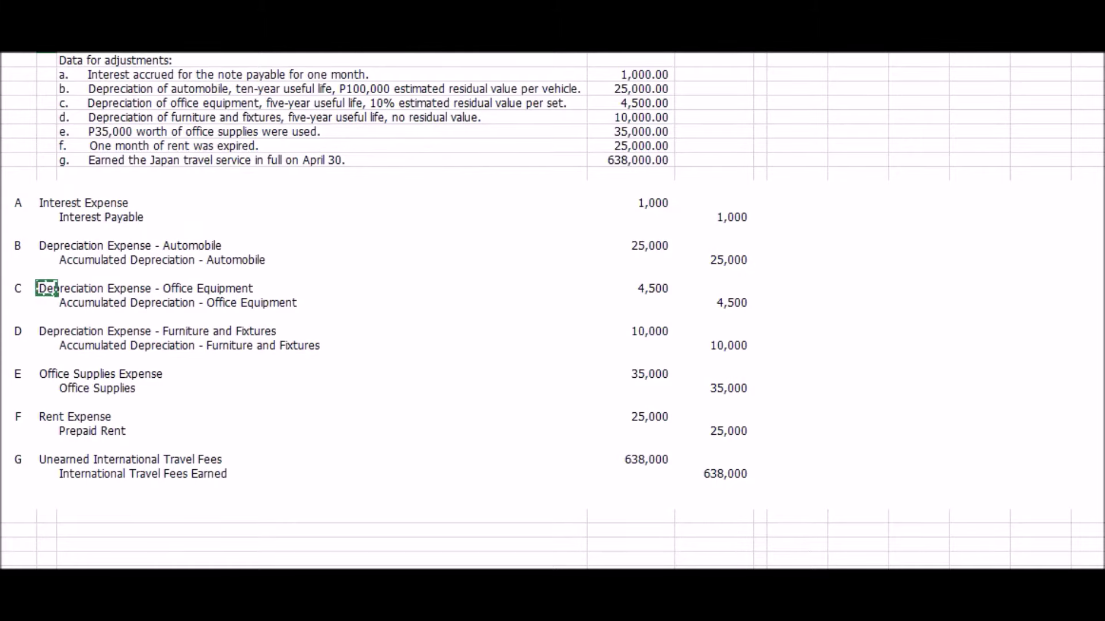
{"action": "key", "text": "ctrl+Page_Down"}
{"action": "double_click", "coordinate": [532, 445]}
{"action": "type", "text": "4500"}
{"action": "key", "text": "Return"}
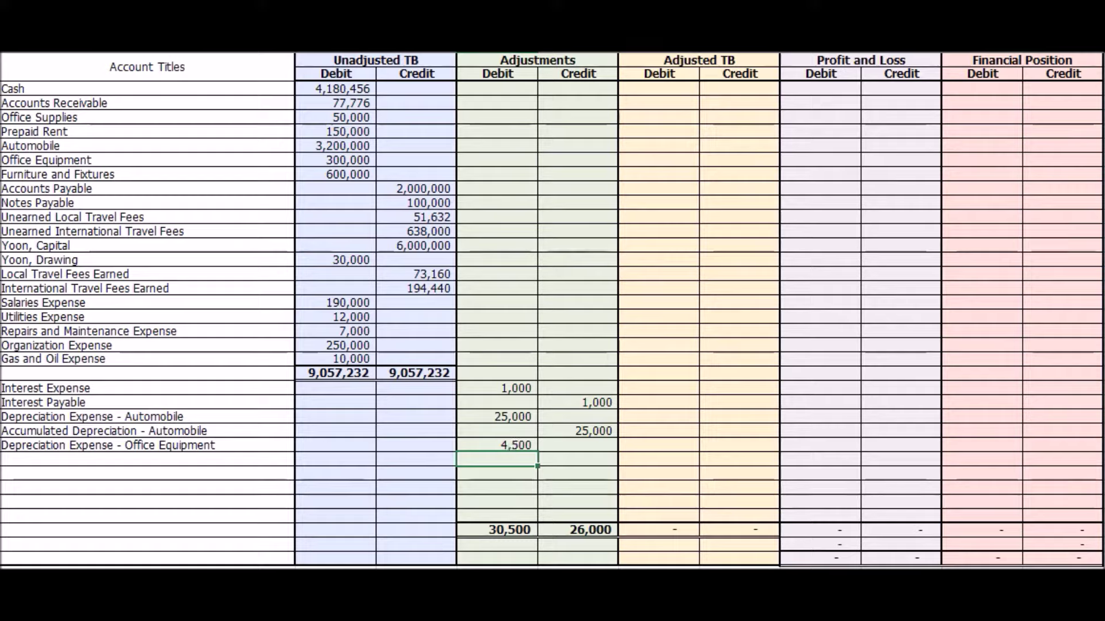
Step: Copy the Accumulated Depreciation - Office Equipment title from entry C into the next empty worksheet row and enter 4,500 as its Adjustments credit
{"action": "key", "text": "ctrl+Page_Up"}
{"action": "left_click", "coordinate": [67, 305]}
{"action": "key", "text": "ctrl+c"}
{"action": "key", "text": "ctrl+Page_Down"}
{"action": "left_click", "coordinate": [61, 459]}
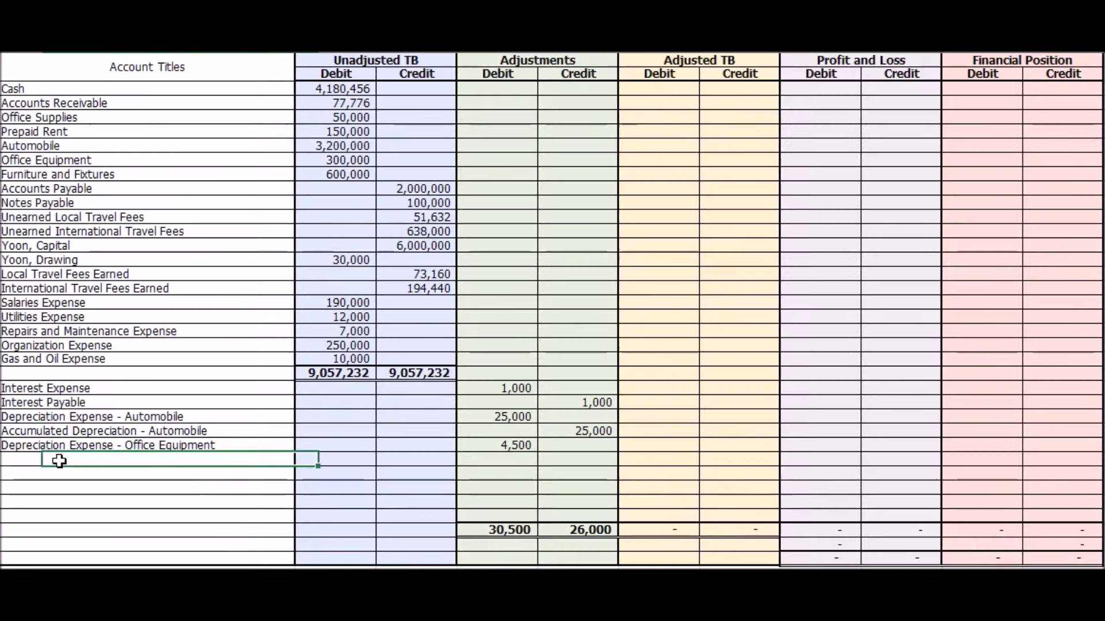
{"action": "right_click", "coordinate": [63, 460]}
{"action": "left_click", "coordinate": [137, 122]}
{"action": "left_click", "coordinate": [575, 459]}
{"action": "type", "text": "4,500"}
{"action": "key", "text": "Return"}
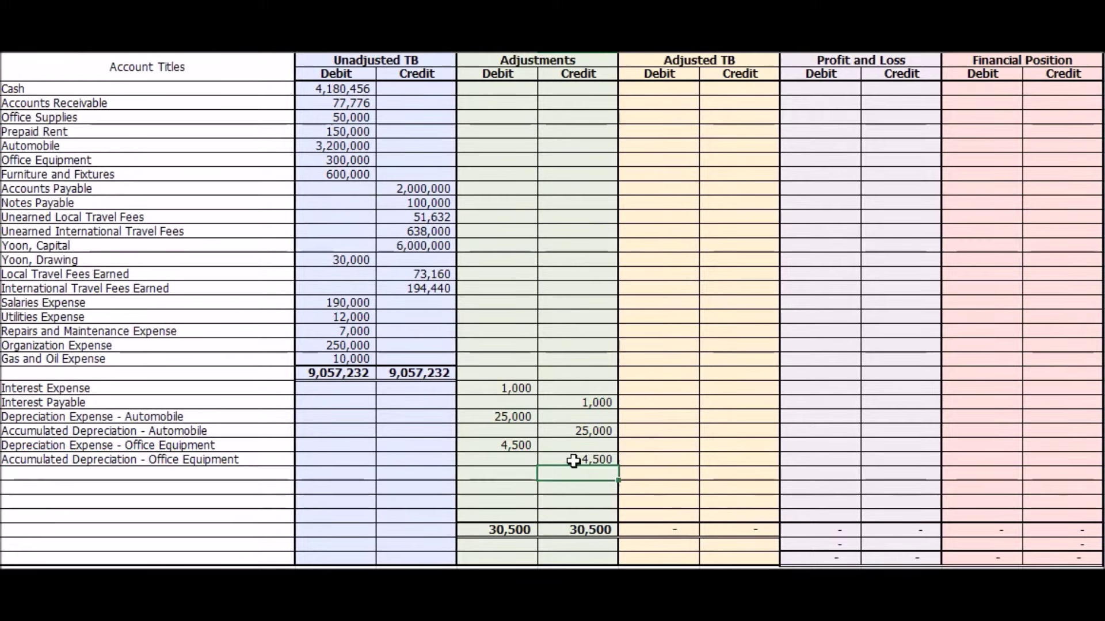
Step: Copy the Depreciation Expense - Furniture and Fixtures title from entry D into the next empty worksheet row and enter 10,000 as its Adjustments debit
{"action": "key", "text": "ctrl+Page_Up"}
{"action": "left_click", "coordinate": [52, 331]}
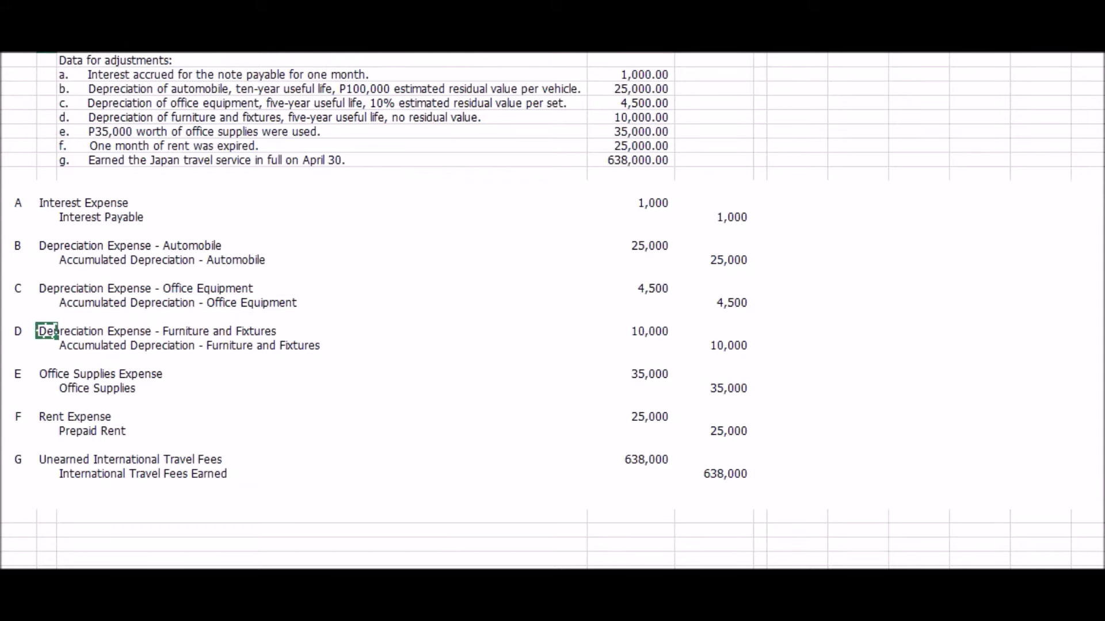
{"action": "key", "text": "ctrl+c"}
{"action": "key", "text": "ctrl+Page_Down"}
{"action": "left_click", "coordinate": [133, 476]}
{"action": "right_click", "coordinate": [133, 475]}
{"action": "left_click", "coordinate": [175, 133]}
{"action": "left_click", "coordinate": [519, 473]}
{"action": "type", "text": "10000"}
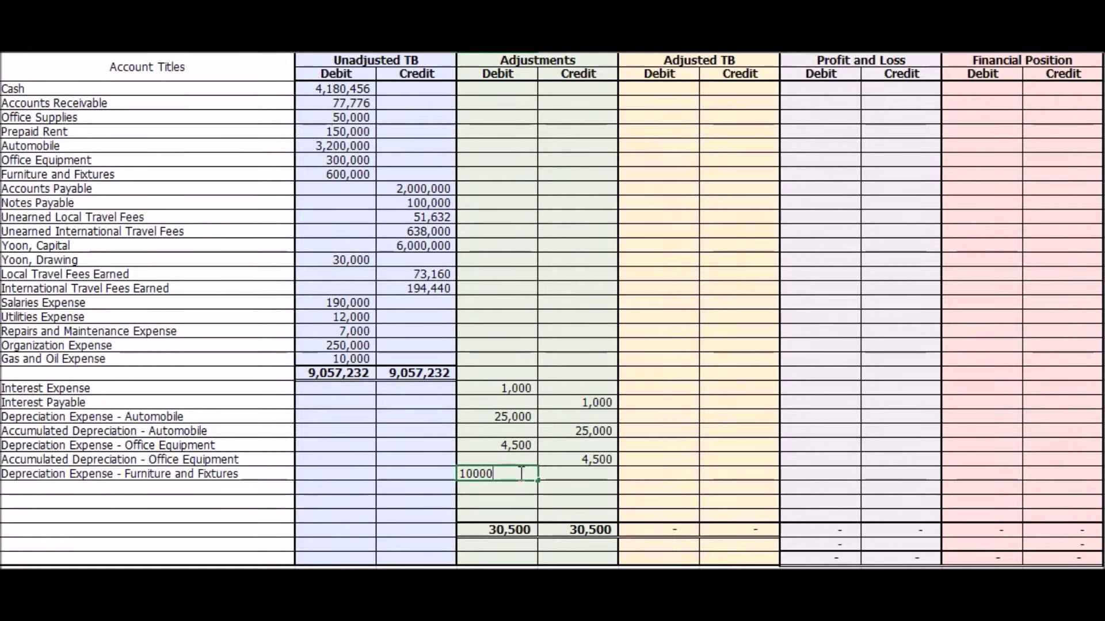
{"action": "key", "text": "Return"}
Step: Copy the Accumulated Depreciation - Furniture and Fixtures title from entry D into the next empty worksheet row and enter 10,000 as its Adjustments credit
{"action": "key", "text": "ctrl+Page_Up"}
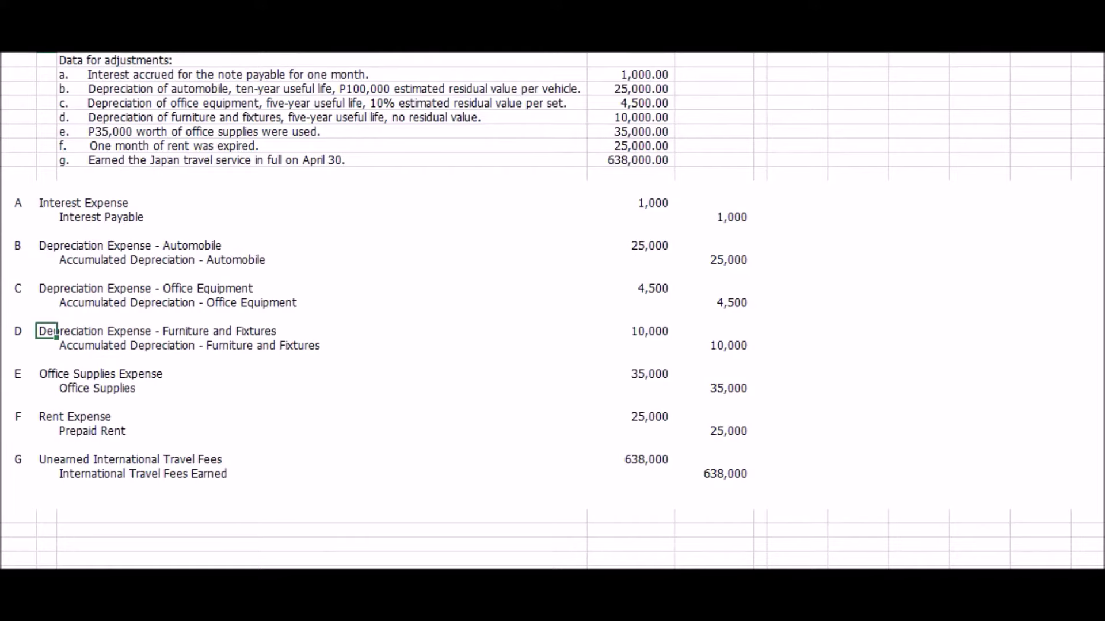
{"action": "left_click", "coordinate": [66, 346]}
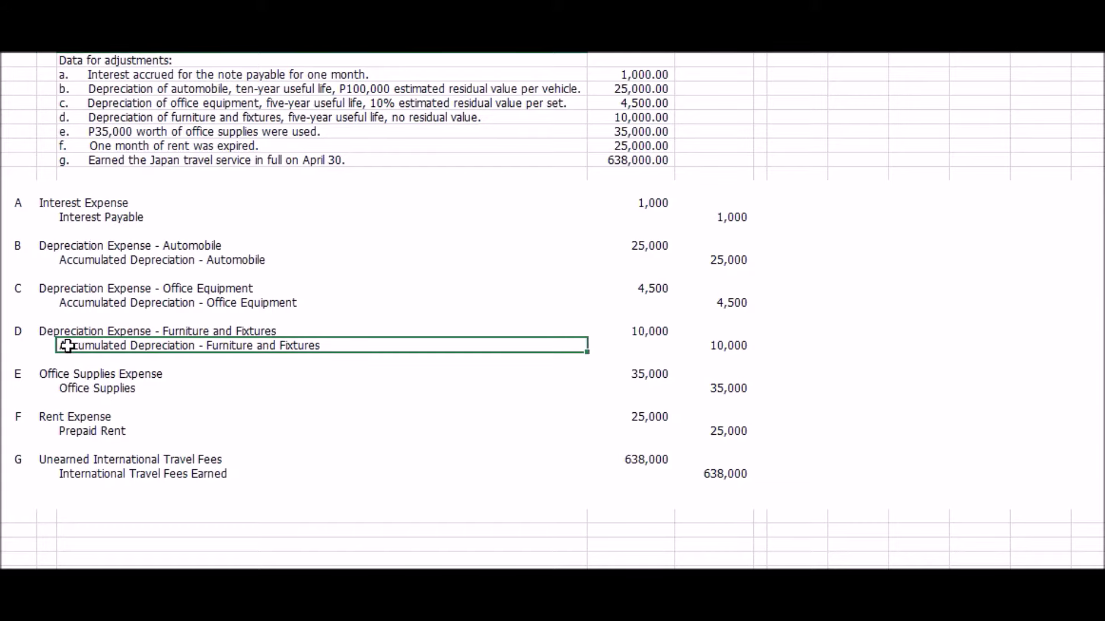
{"action": "key", "text": "ctrl+c"}
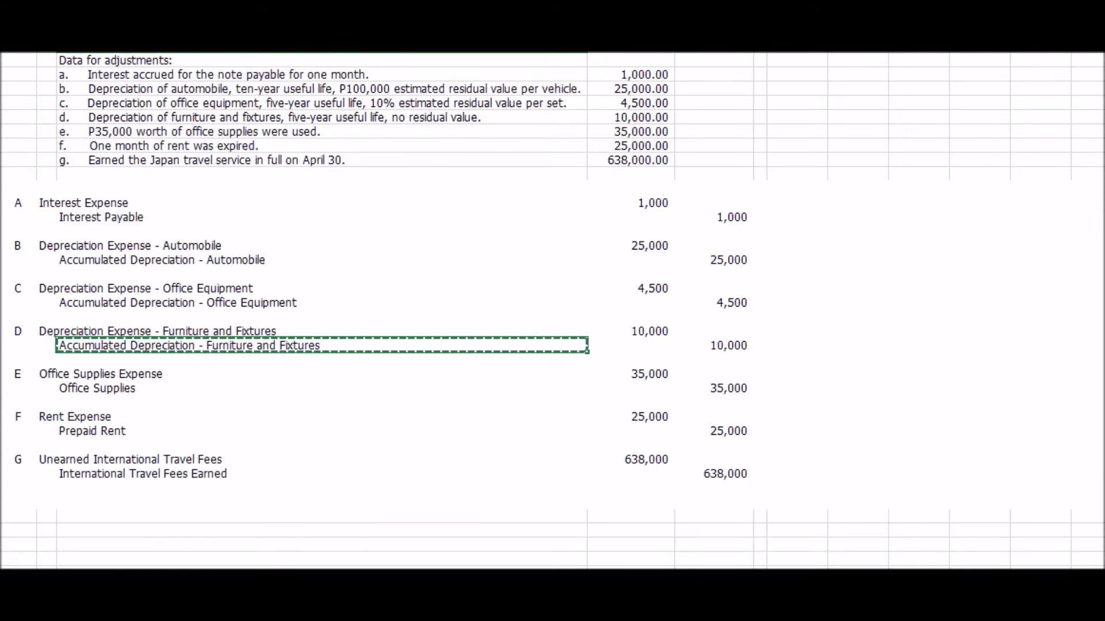
{"action": "key", "text": "ctrl+Page_Down"}
{"action": "left_click", "coordinate": [66, 488]}
{"action": "right_click", "coordinate": [66, 489]}
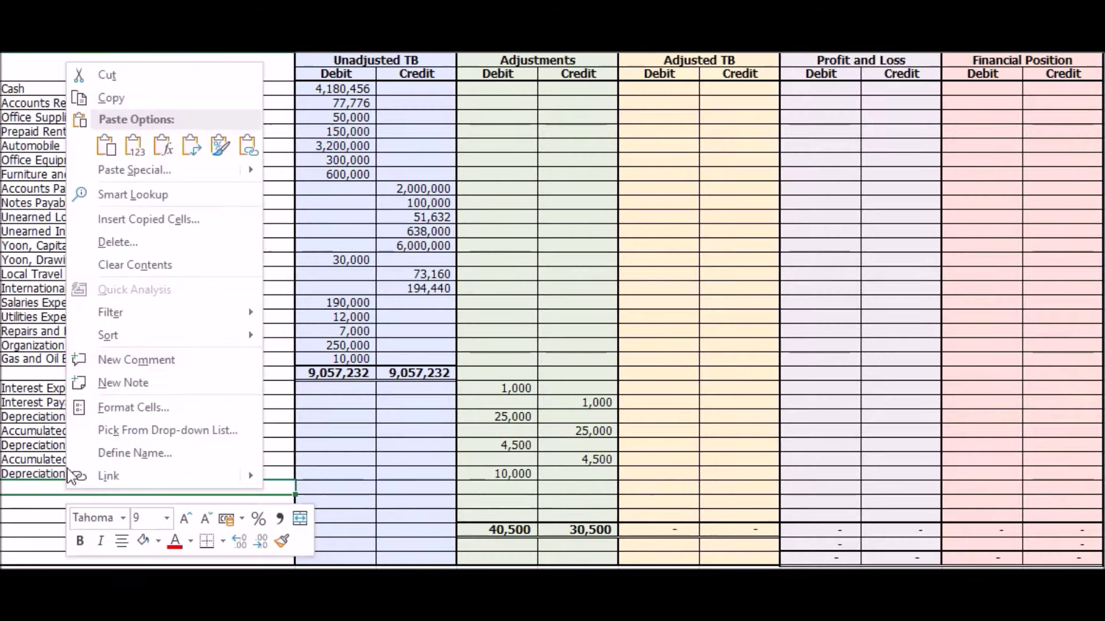
{"action": "left_click", "coordinate": [136, 146]}
{"action": "left_click", "coordinate": [576, 488]}
{"action": "type", "text": "10,000"}
{"action": "key", "text": "Return"}
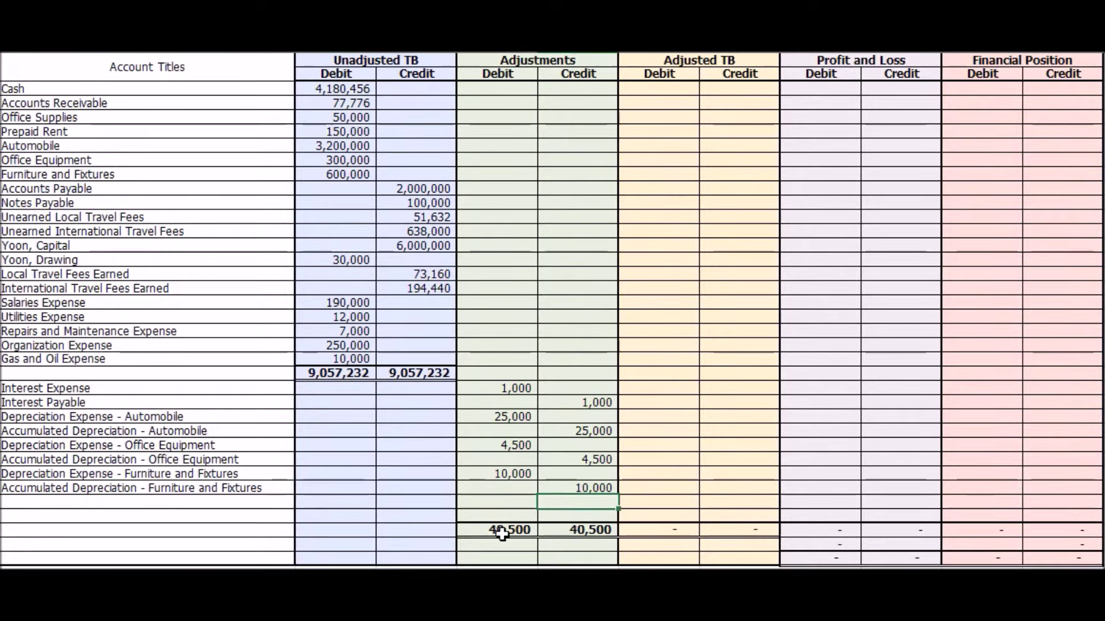
Step: Check the trial balance titles for Office Supplies Expense and copy that title from entry E below Accumulated Depreciation - Furniture and Fixtures
{"action": "key", "text": "ctrl+Page_Up"}
{"action": "left_click", "coordinate": [55, 374]}
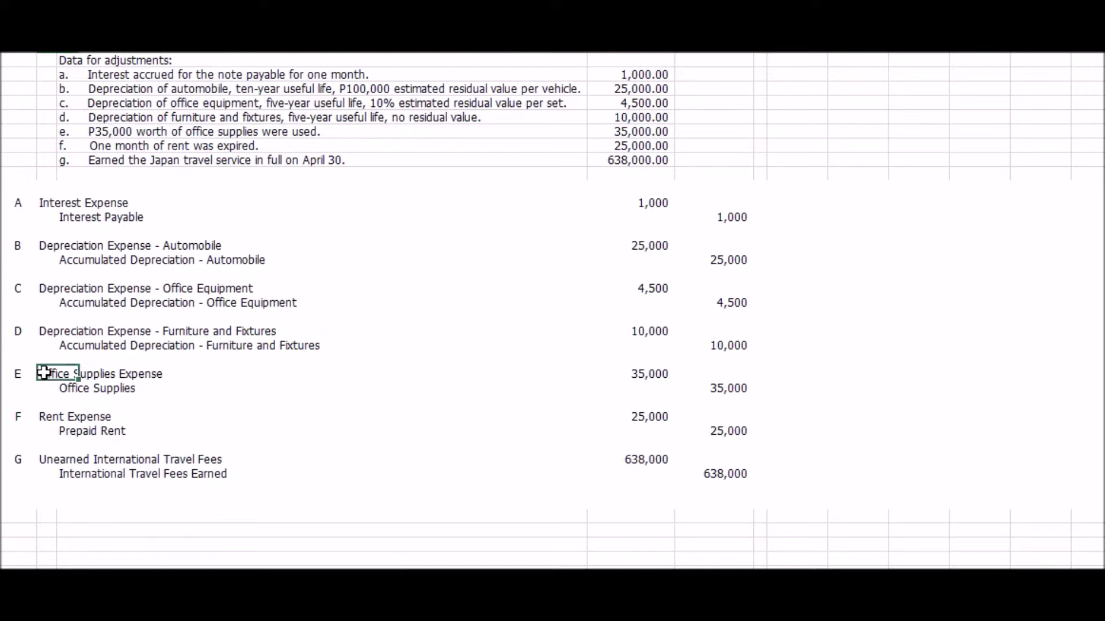
{"action": "key", "text": "ctrl+Page_Down"}
{"action": "left_click_drag", "start_coordinate": [79, 89], "coordinate": [95, 359]}
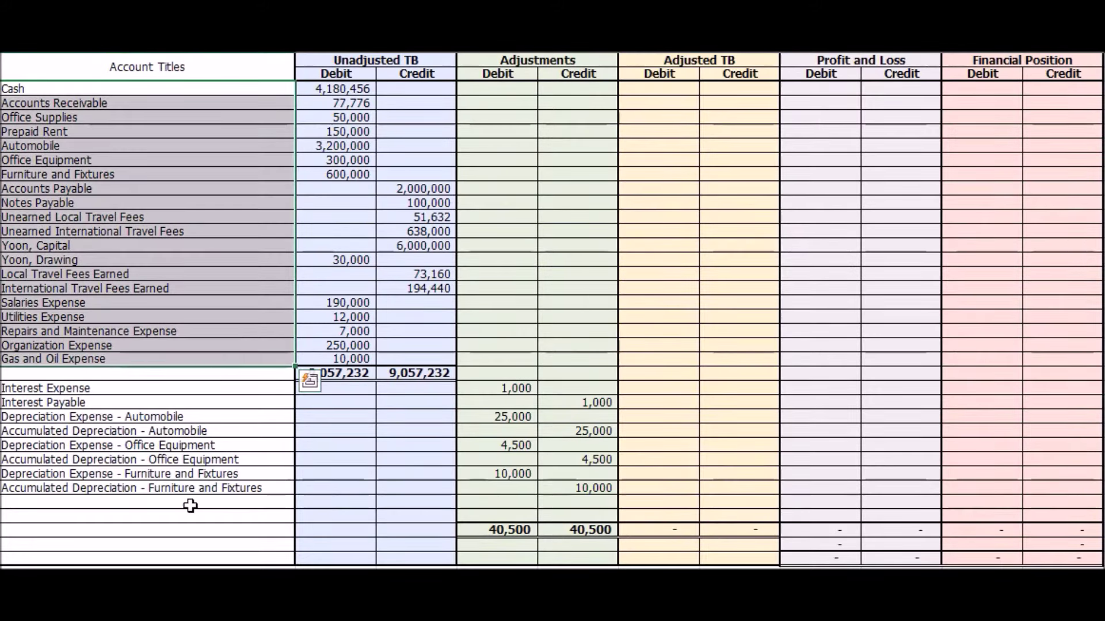
{"action": "left_click", "coordinate": [181, 501]}
{"action": "key", "text": "ctrl+Page_Up"}
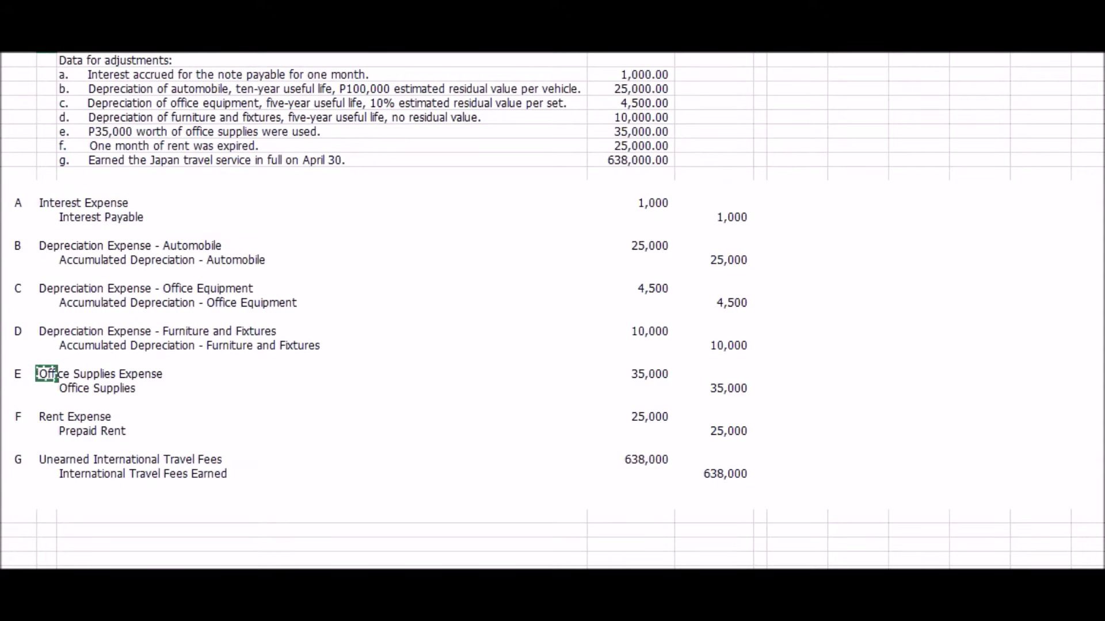
{"action": "key", "text": "ctrl+Page_Down"}
{"action": "right_click", "coordinate": [70, 505]}
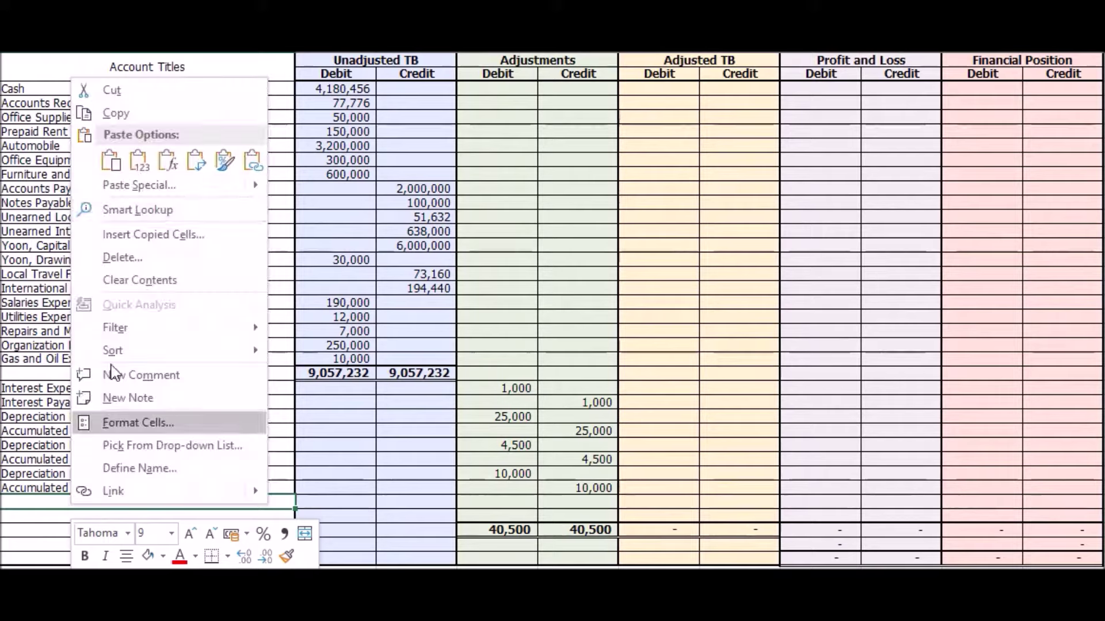
{"action": "left_click", "coordinate": [139, 163]}
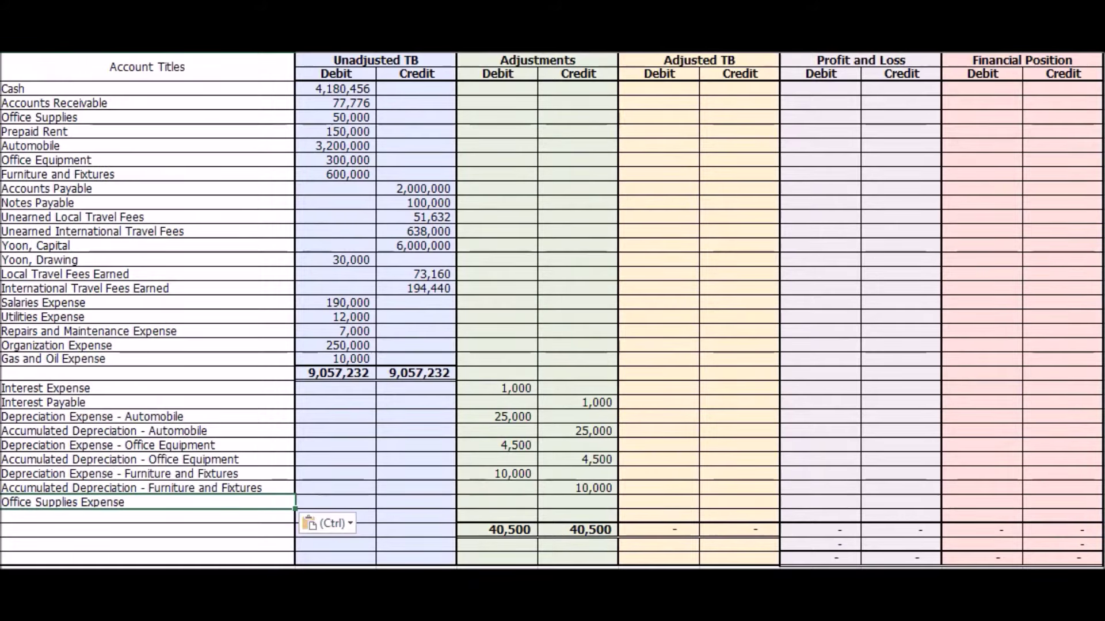
Step: Enter entry E's 35,000 as the Adjustments debit of Office Supplies Expense
{"action": "key", "text": "ctrl+Page_Up"}
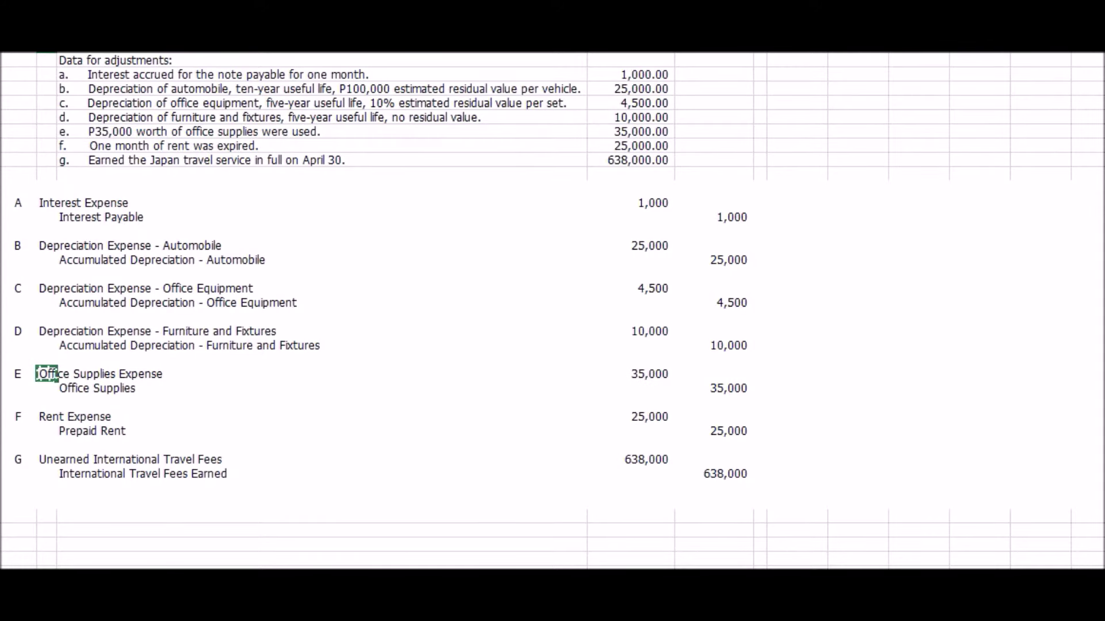
{"action": "key", "text": "ctrl+Page_Down"}
{"action": "left_click", "coordinate": [498, 501]}
{"action": "type", "text": "35000"}
{"action": "key", "text": "Return"}
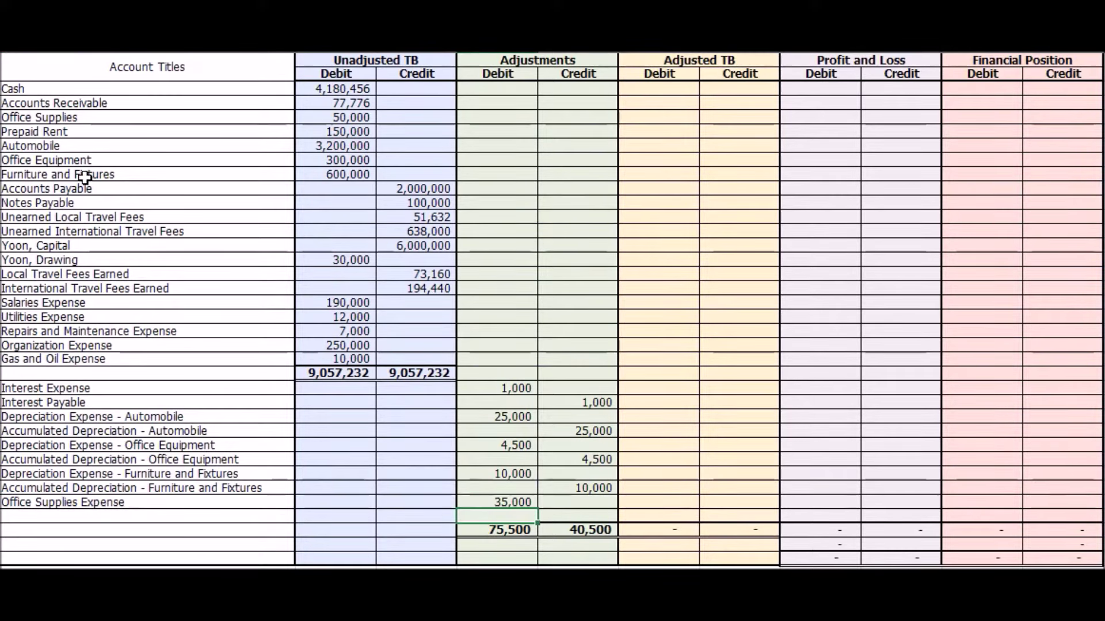
Step: Enter 35,000 as the Adjustments credit of the existing Office Supplies account in the trial balance rows
{"action": "left_click_drag", "start_coordinate": [11, 117], "coordinate": [592, 117]}
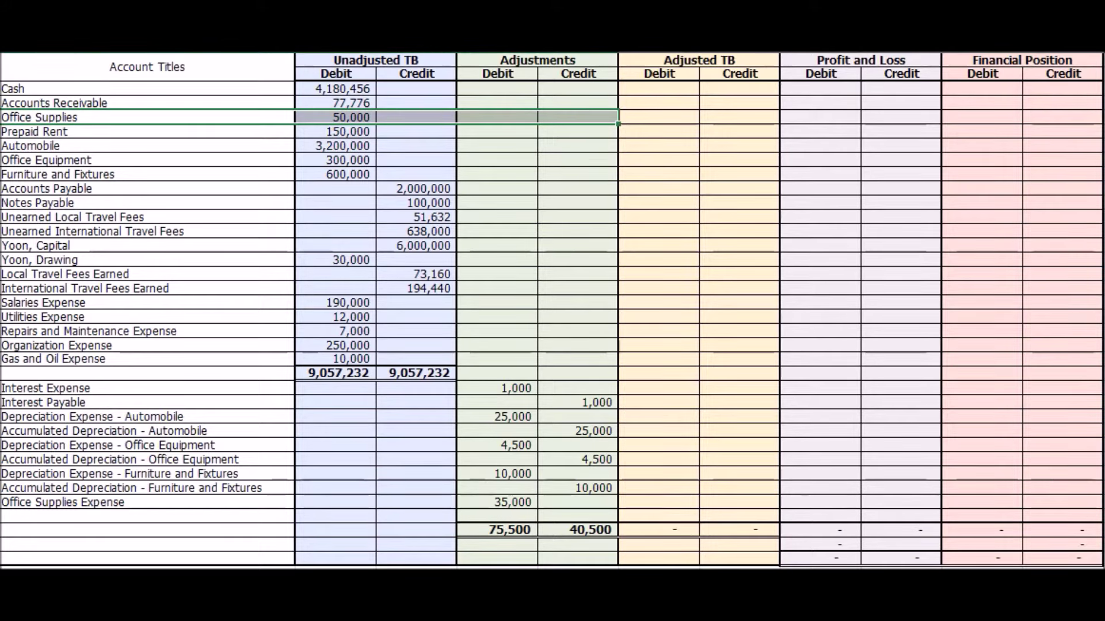
{"action": "double_click", "coordinate": [573, 117]}
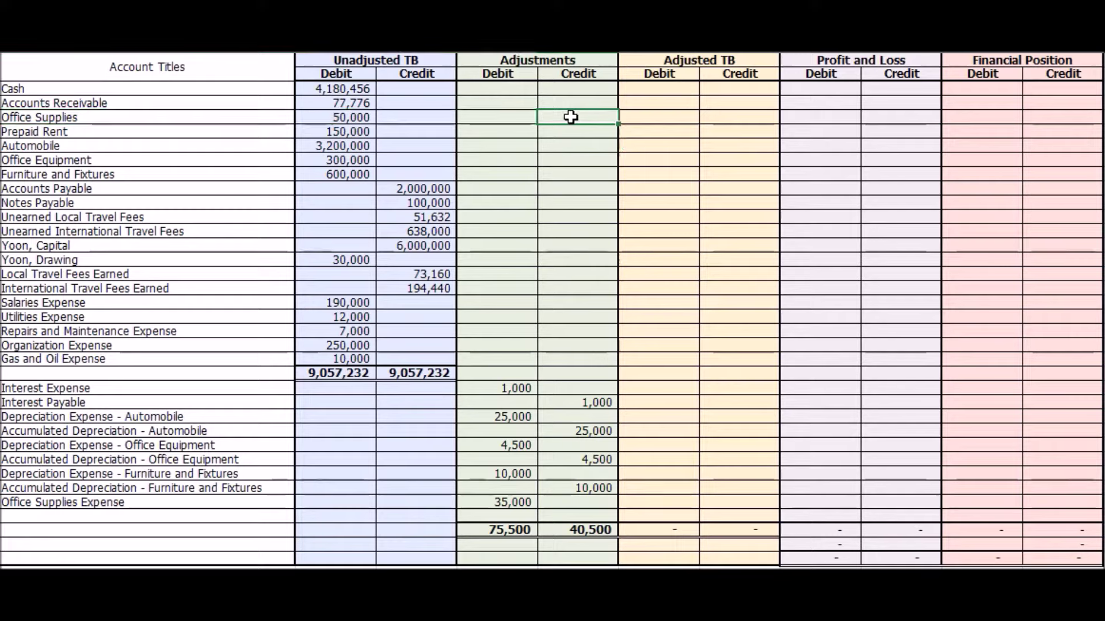
{"action": "type", "text": "35000"}
{"action": "key", "text": "Return"}
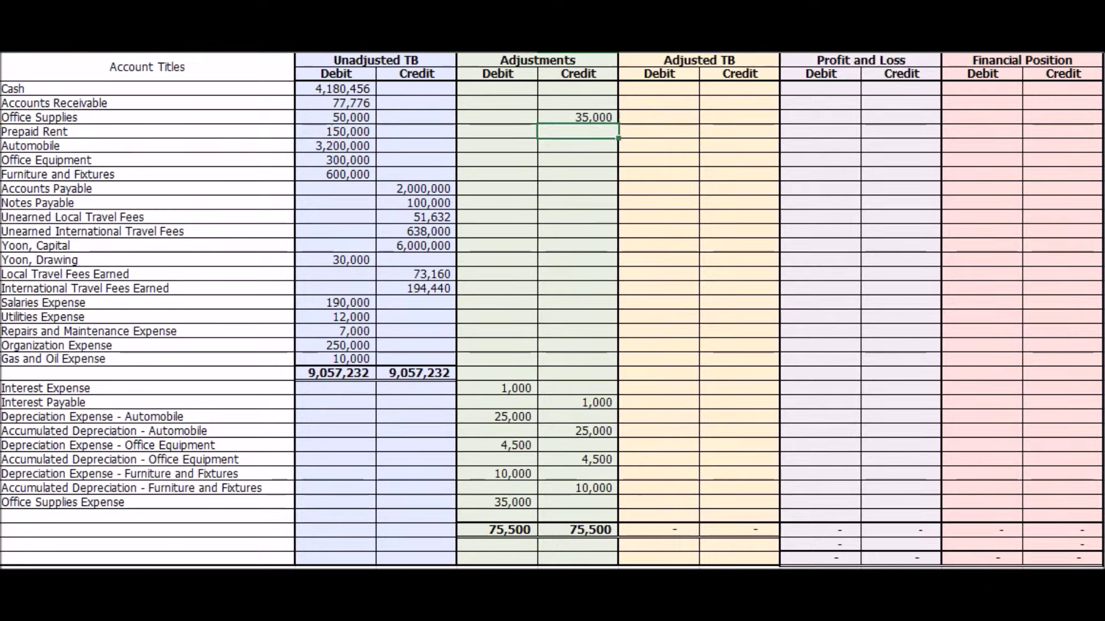
Step: Check the trial balance titles for Rent Expense, copy that title from entry F below Office Supplies Expense and enter 25,000 as its Adjustments debit
{"action": "key", "text": "ctrl+Page_Up"}
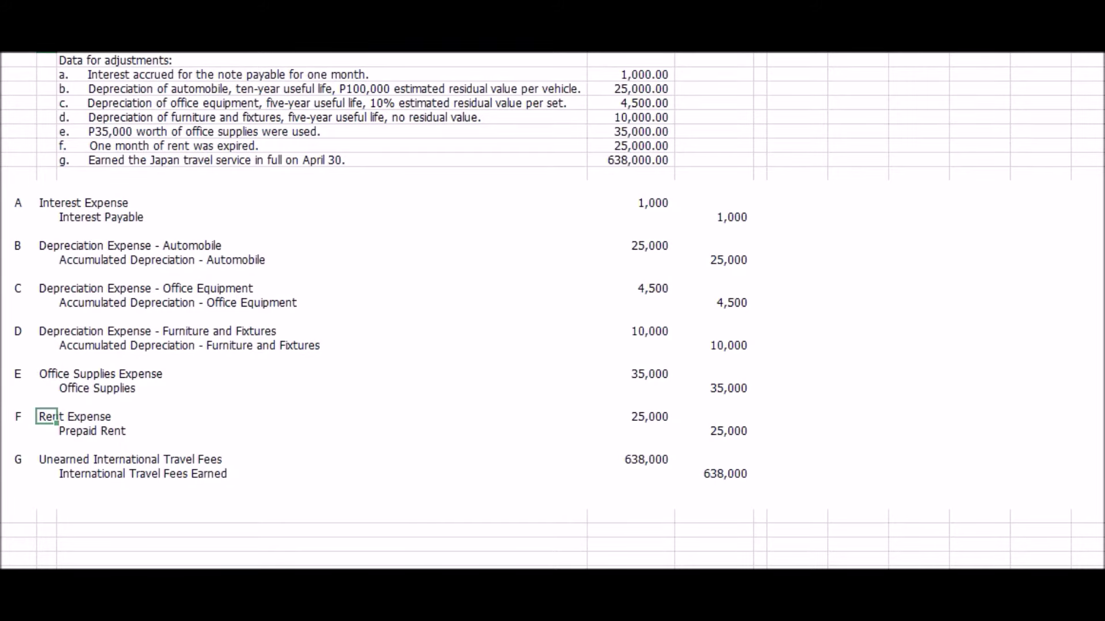
{"action": "key", "text": "ctrl+Page_Down"}
{"action": "left_click_drag", "start_coordinate": [70, 88], "coordinate": [75, 357]}
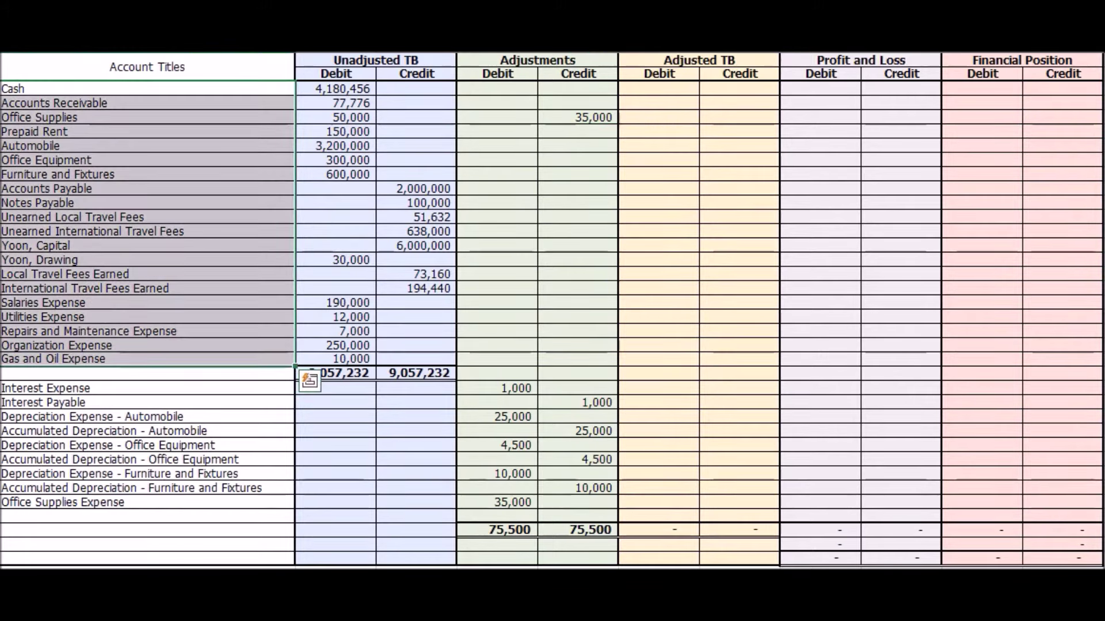
{"action": "key", "text": "ctrl+Page_Up"}
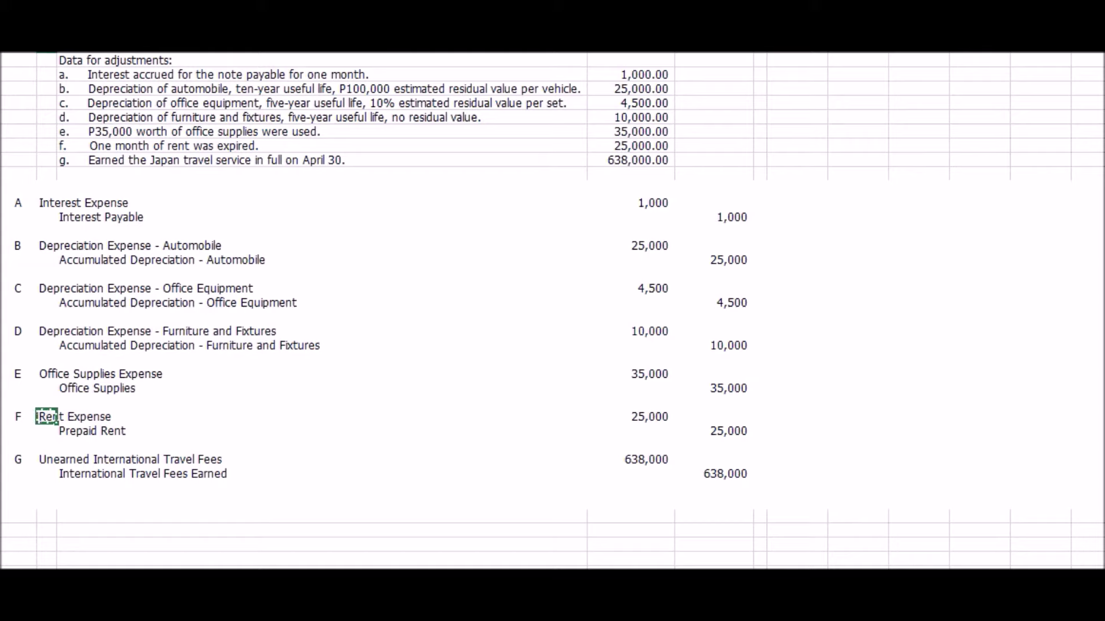
{"action": "key", "text": "ctrl+Page_Down"}
{"action": "left_click", "coordinate": [50, 515]}
{"action": "right_click", "coordinate": [50, 515]}
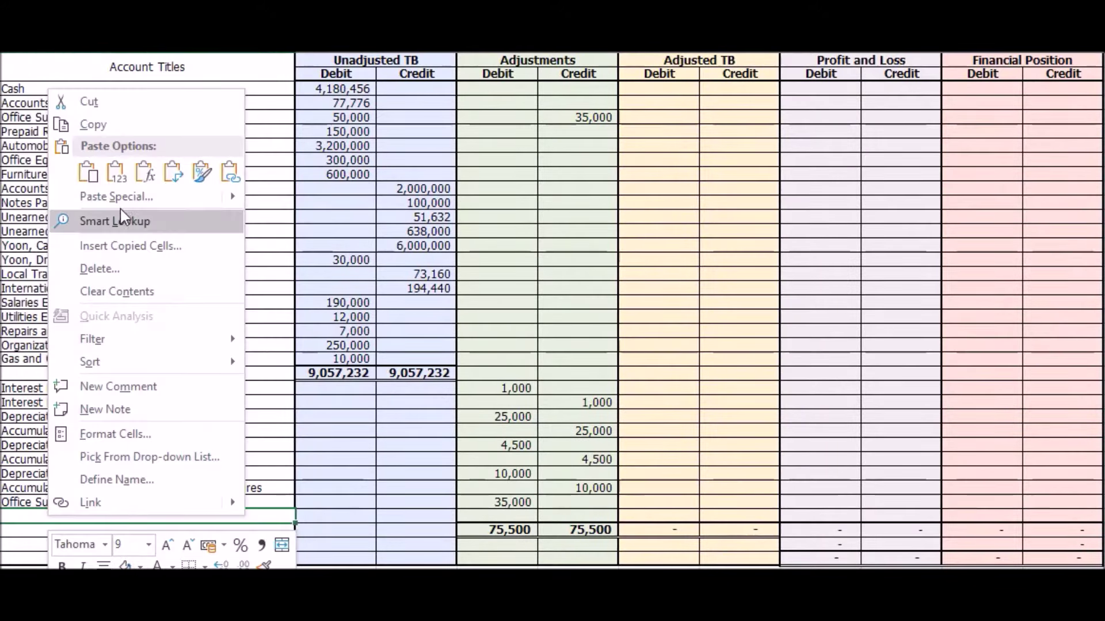
{"action": "left_click", "coordinate": [87, 172]}
{"action": "left_click", "coordinate": [515, 515]}
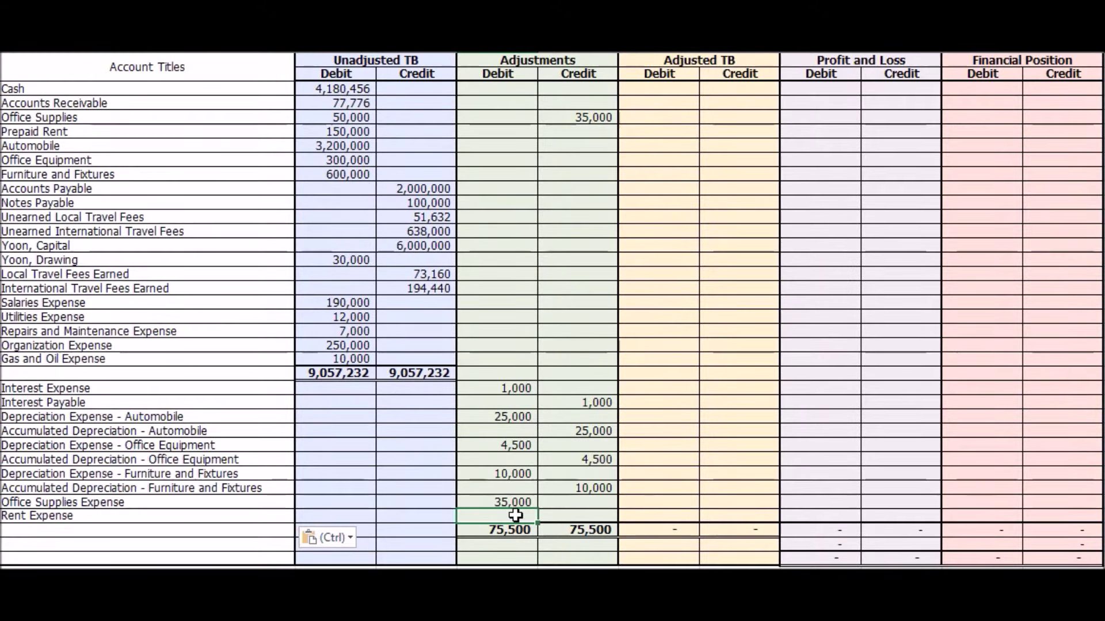
{"action": "type", "text": "25000"}
{"action": "key", "text": "Return"}
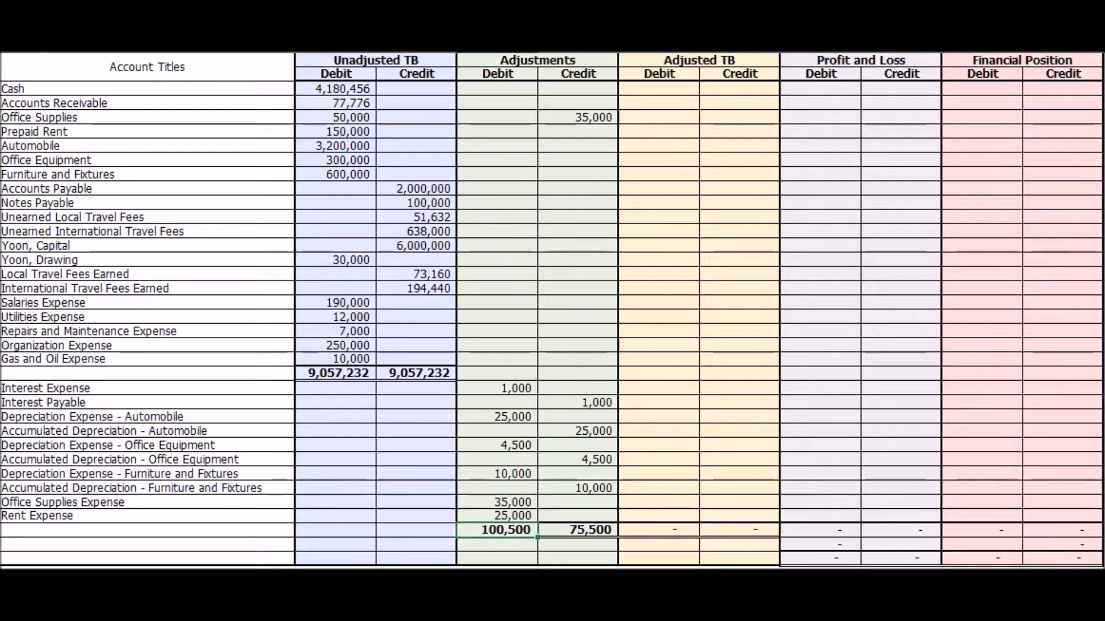
Step: Look up the credit account of entry F and enter 25,000 as the Adjustments credit of the existing Prepaid Rent account
{"action": "key", "text": "ctrl+Page_Up"}
{"action": "left_click", "coordinate": [80, 431]}
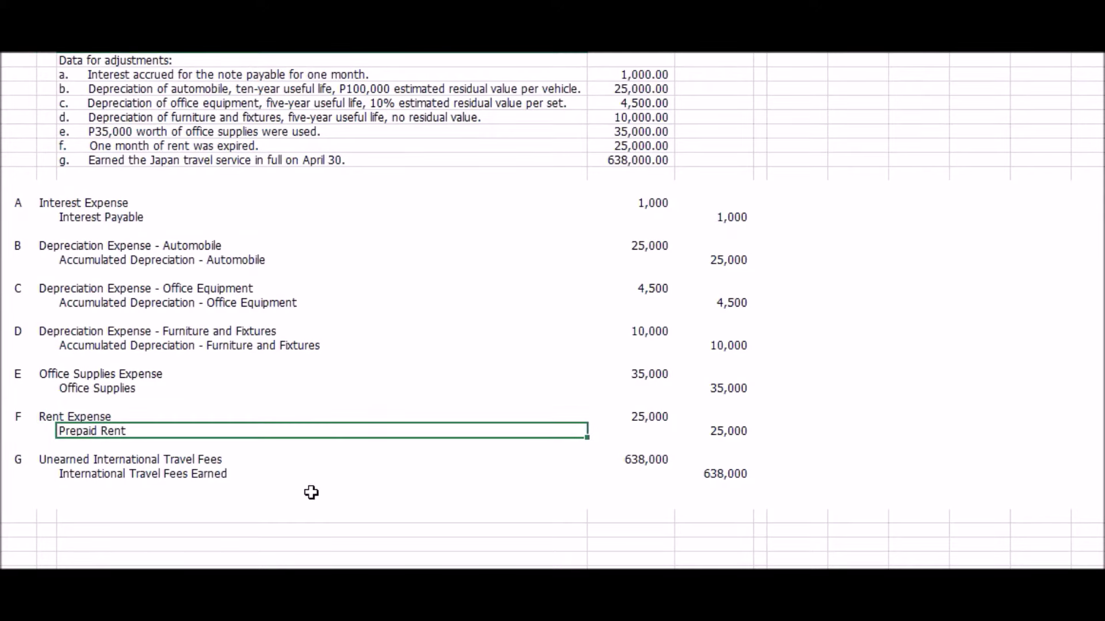
{"action": "key", "text": "ctrl+Page_Down"}
{"action": "left_click_drag", "start_coordinate": [35, 131], "coordinate": [581, 123]}
{"action": "left_click", "coordinate": [587, 132]}
{"action": "type", "text": "25000"}
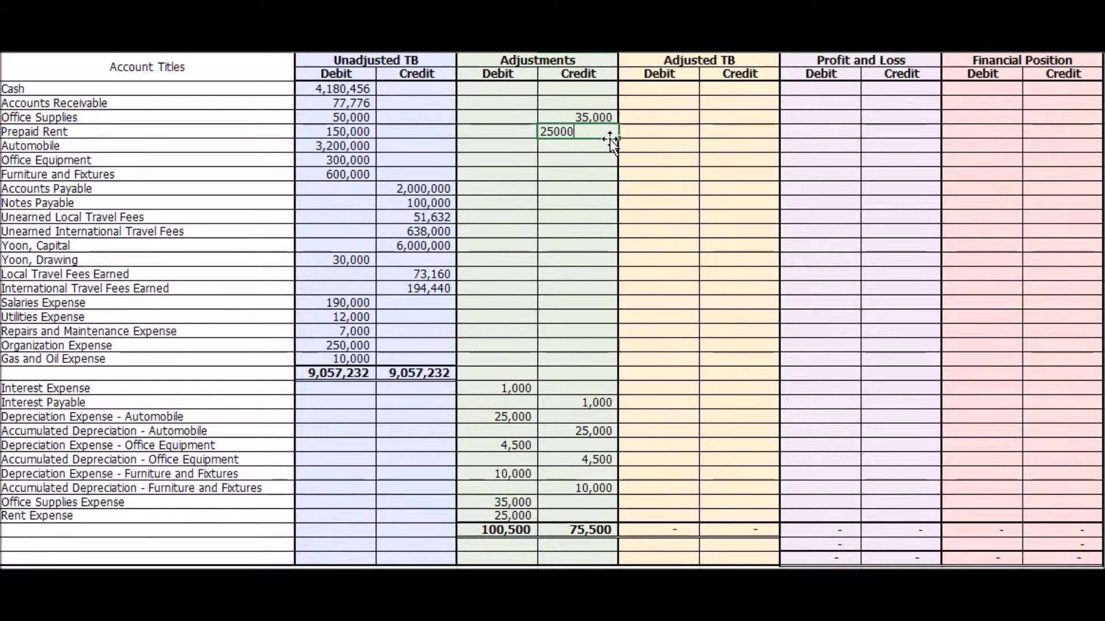
{"action": "key", "text": "Return"}
Step: Look up the debit account of entry G and enter 638,000 as the Adjustments debit of Unearned International Travel Fees
{"action": "key", "text": "ctrl+Page_Up"}
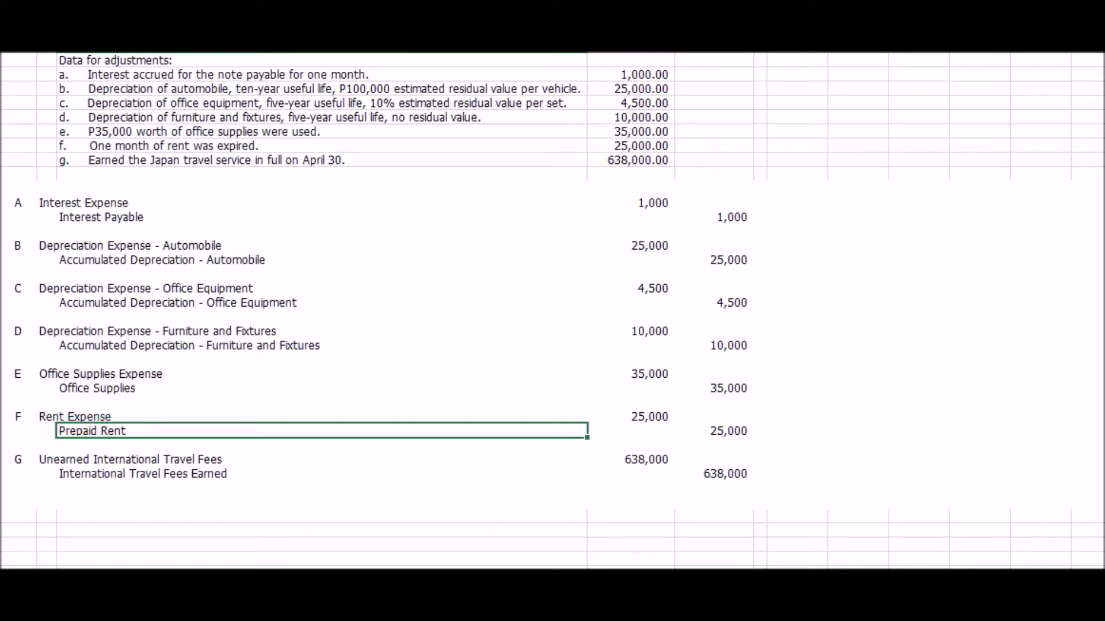
{"action": "left_click", "coordinate": [43, 458]}
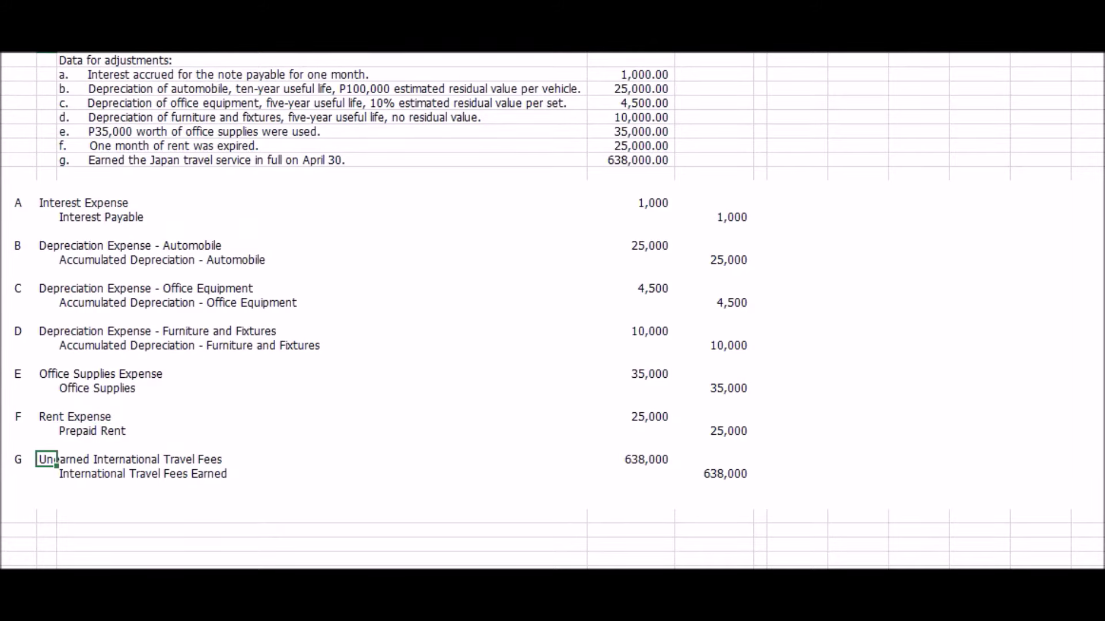
{"action": "key", "text": "ctrl+Page_Down"}
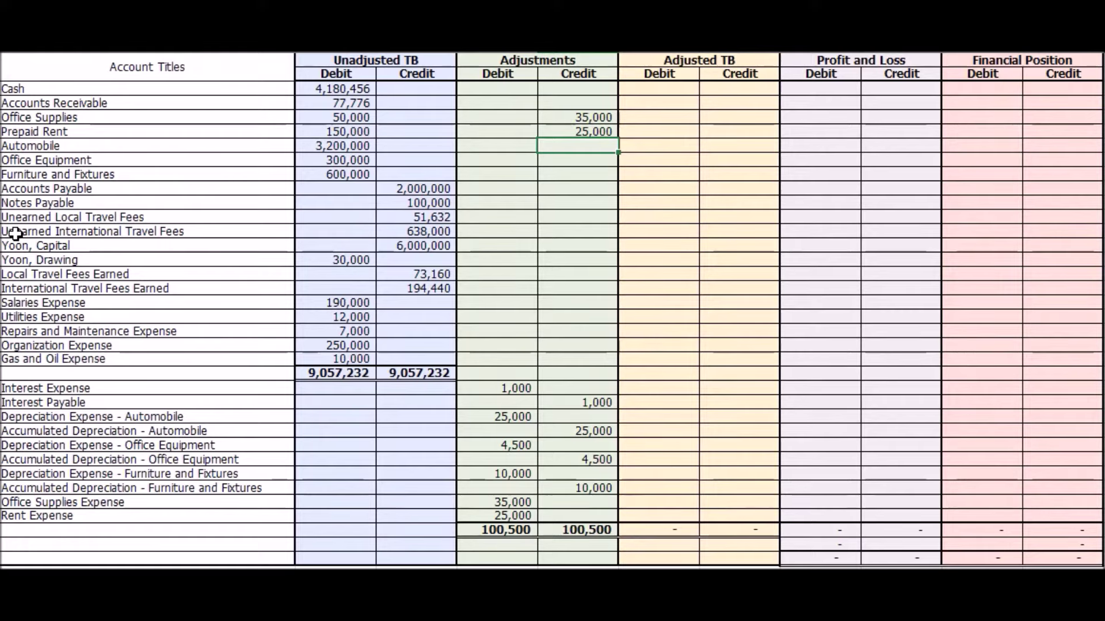
{"action": "left_click_drag", "start_coordinate": [14, 231], "coordinate": [496, 228]}
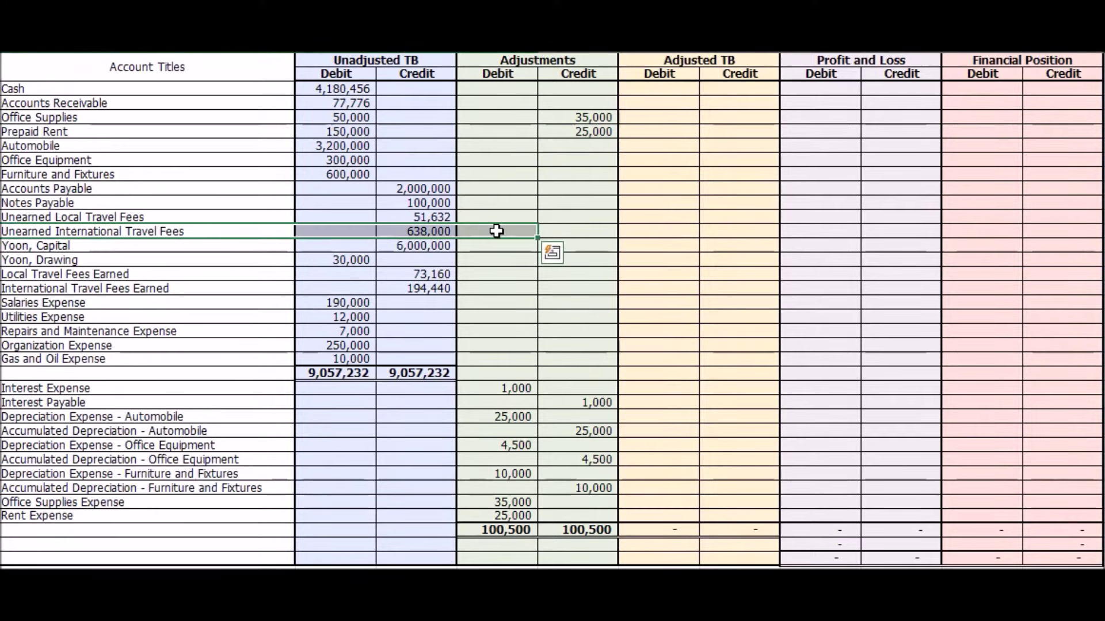
{"action": "left_click", "coordinate": [497, 231]}
{"action": "type", "text": "638000"}
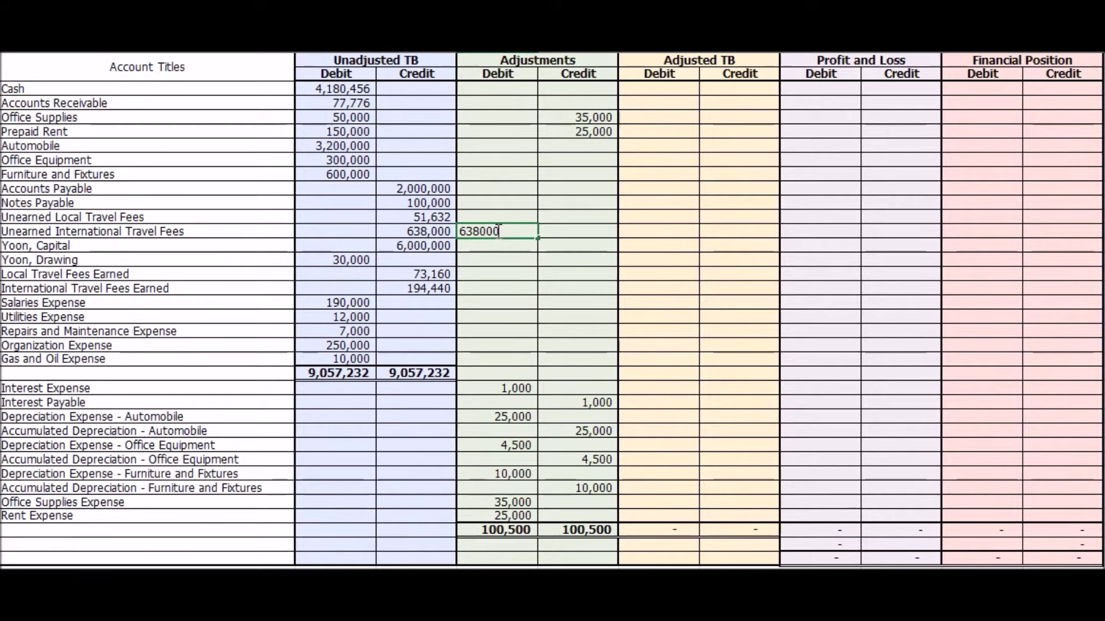
{"action": "key", "text": "Return"}
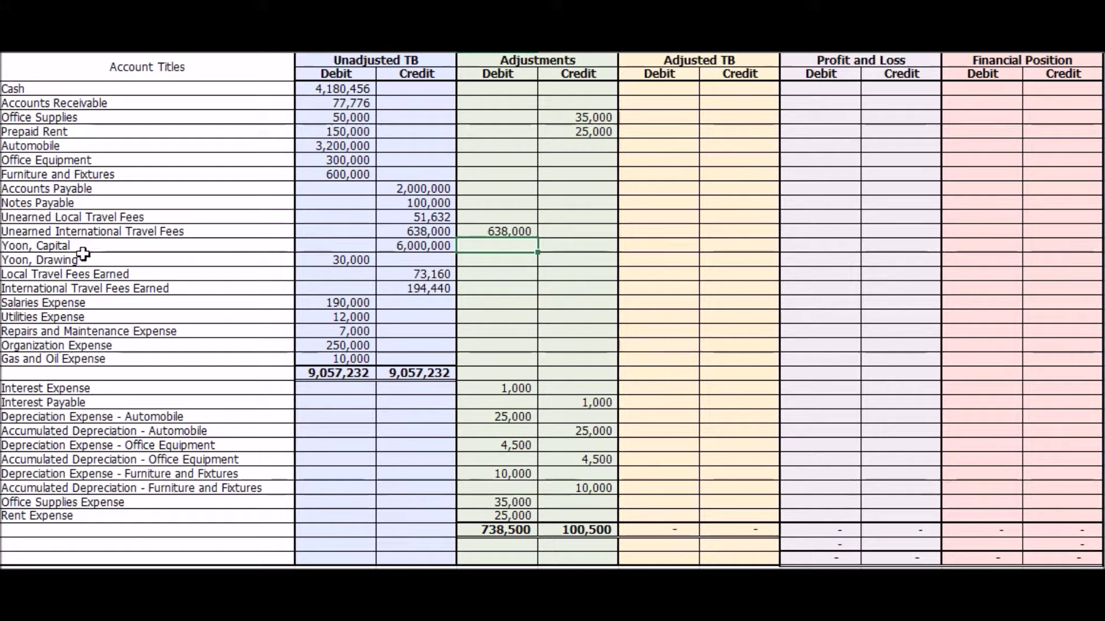
Step: Enter 638,000 as the Adjustments credit of International Travel Fees Earned and check it against the credit line of entry G
{"action": "left_click", "coordinate": [46, 288]}
{"action": "left_click", "coordinate": [566, 286]}
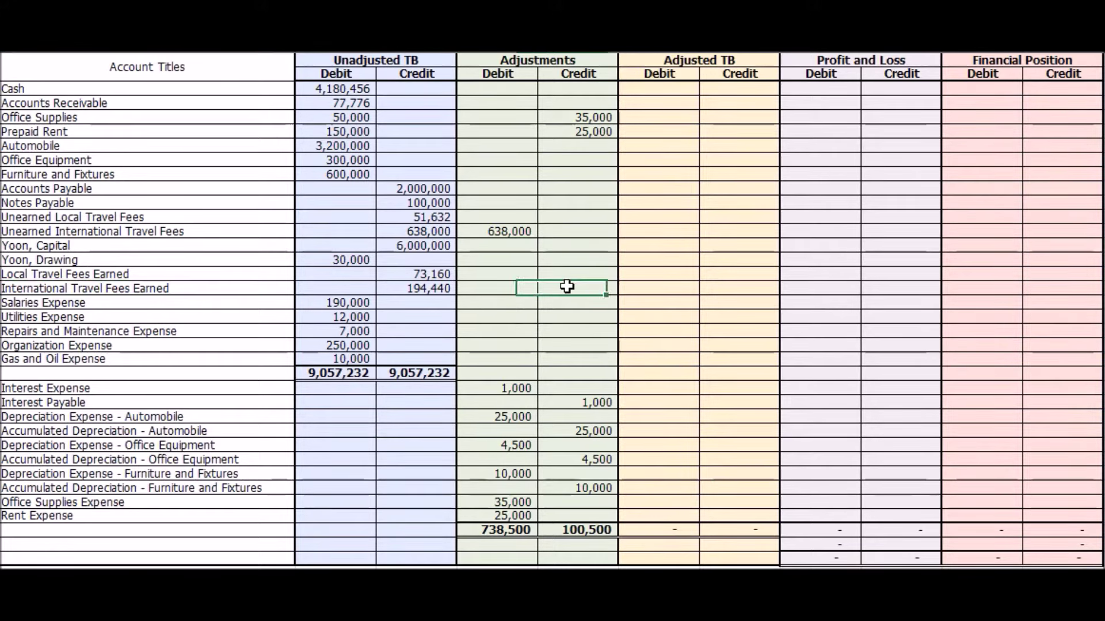
{"action": "type", "text": "638,000"}
{"action": "key", "text": "Return"}
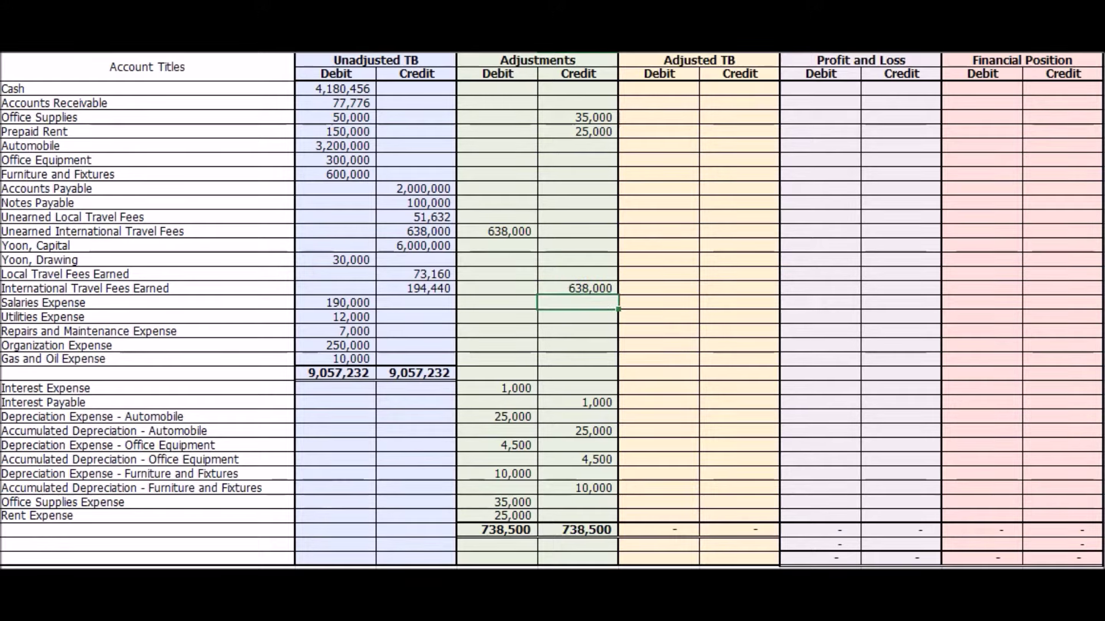
{"action": "key", "text": "ctrl+Page_Up"}
{"action": "left_click", "coordinate": [68, 473]}
{"action": "left_click_drag", "start_coordinate": [599, 480], "coordinate": [733, 478]}
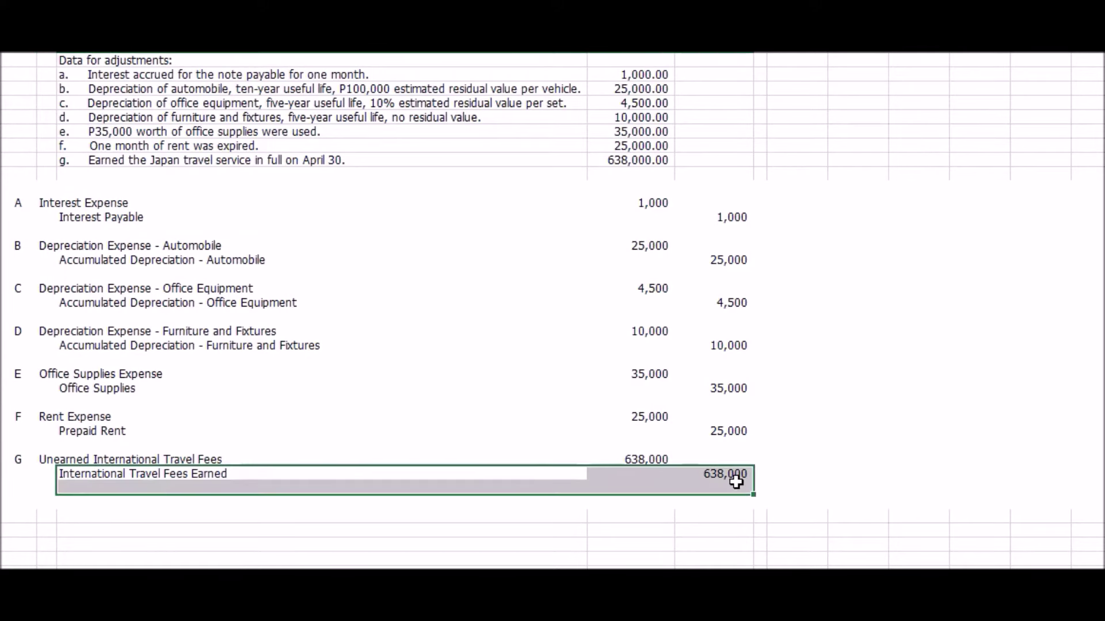
{"action": "key", "text": "ctrl+Page_Down"}
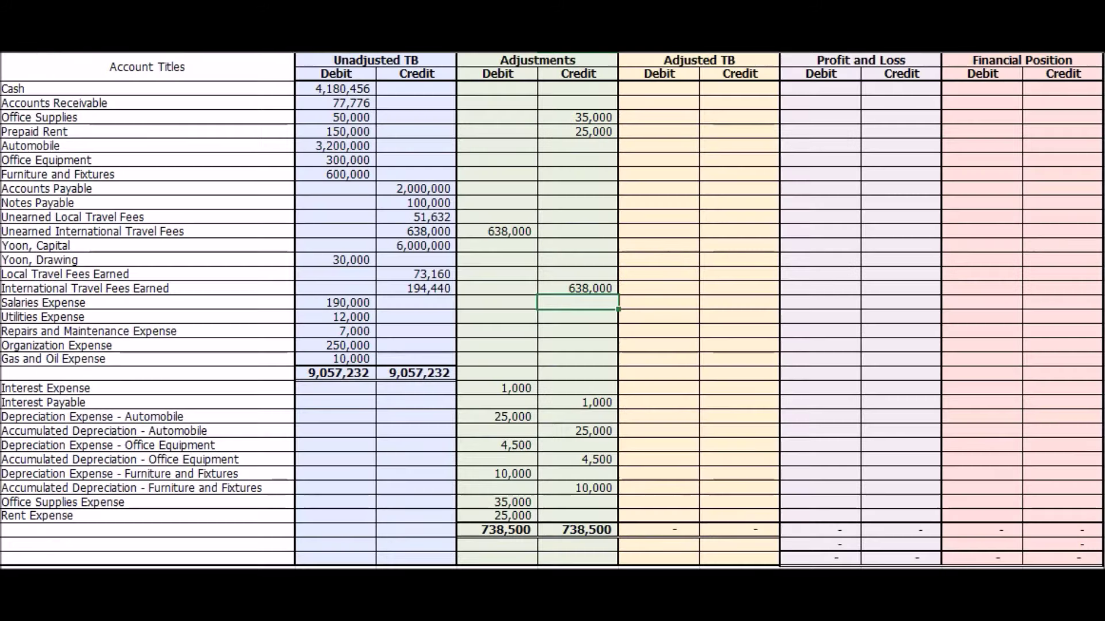
Step: Review the Adjustments columns and their debit and credit totals, along with the Unadjusted TB columns that feed the Adjusted TB
{"action": "left_click", "coordinate": [725, 422]}
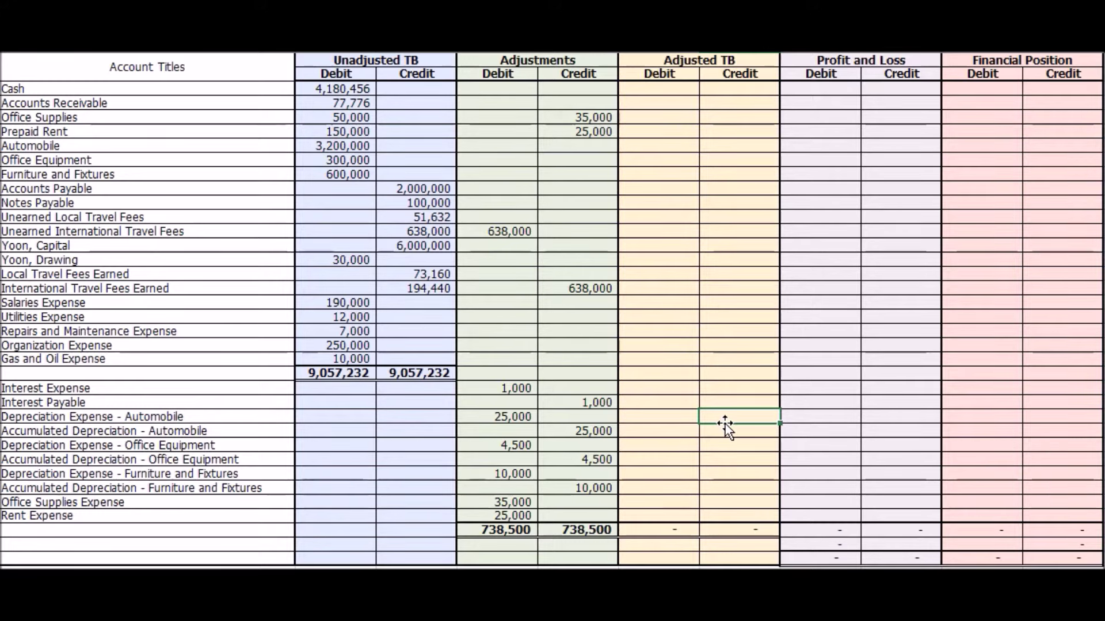
{"action": "left_click_drag", "start_coordinate": [485, 61], "coordinate": [592, 560]}
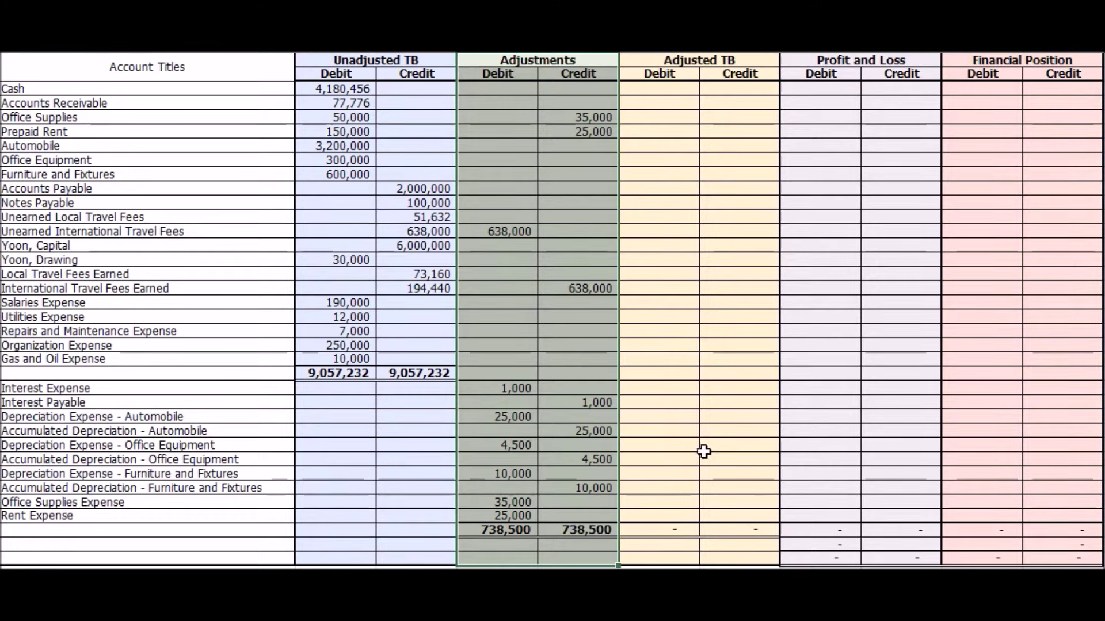
{"action": "left_click", "coordinate": [738, 431]}
{"action": "left_click_drag", "start_coordinate": [504, 528], "coordinate": [575, 529]}
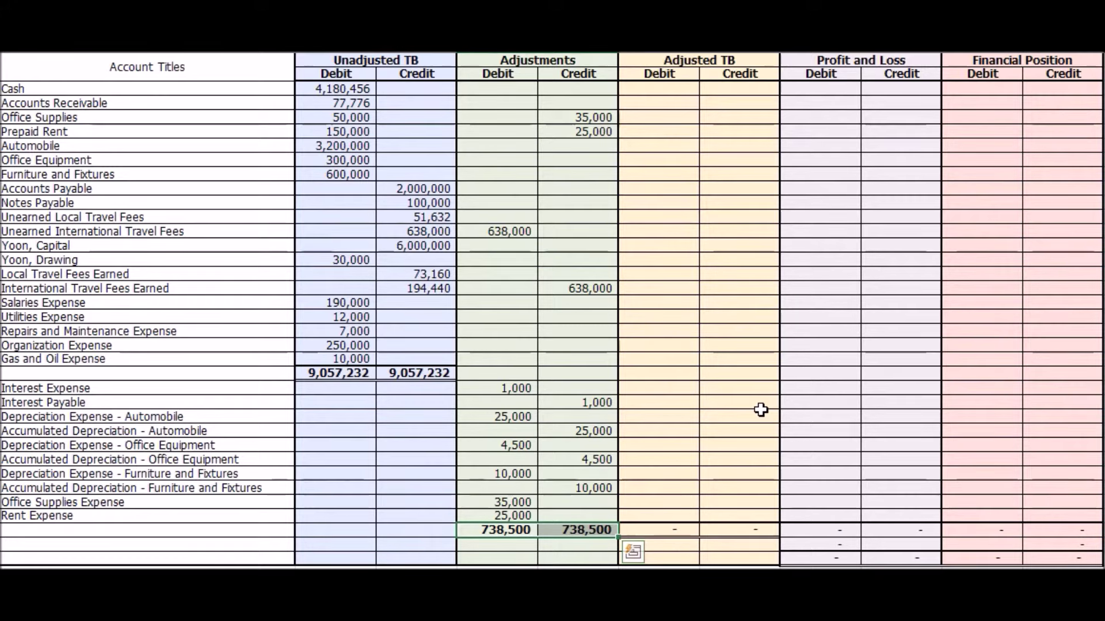
{"action": "left_click", "coordinate": [726, 355]}
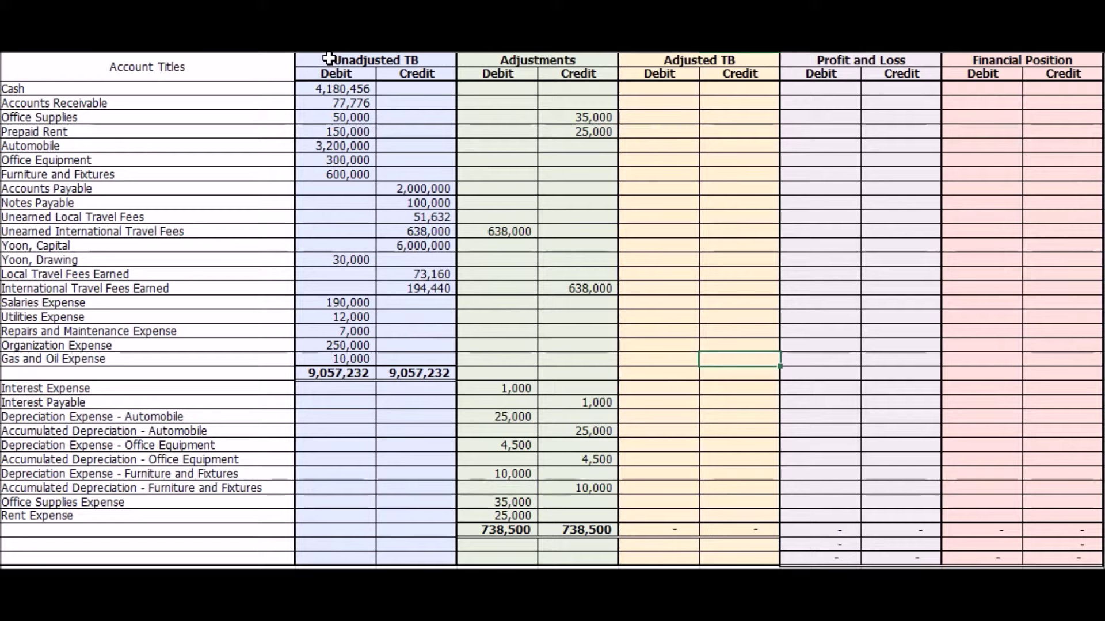
{"action": "left_click_drag", "start_coordinate": [328, 56], "coordinate": [563, 559]}
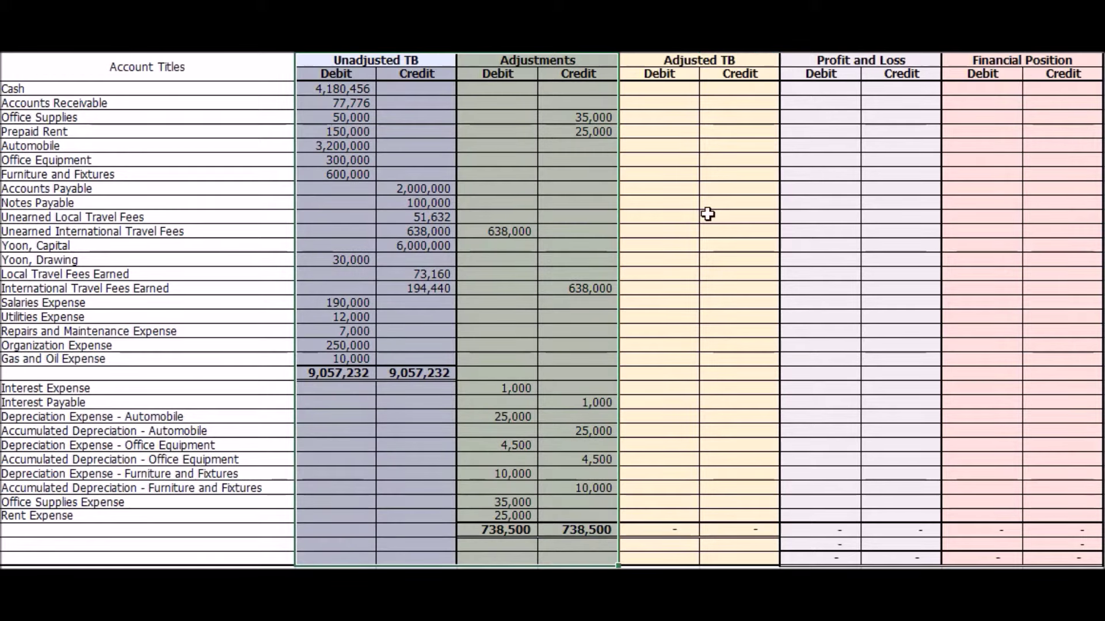
{"action": "left_click", "coordinate": [699, 59]}
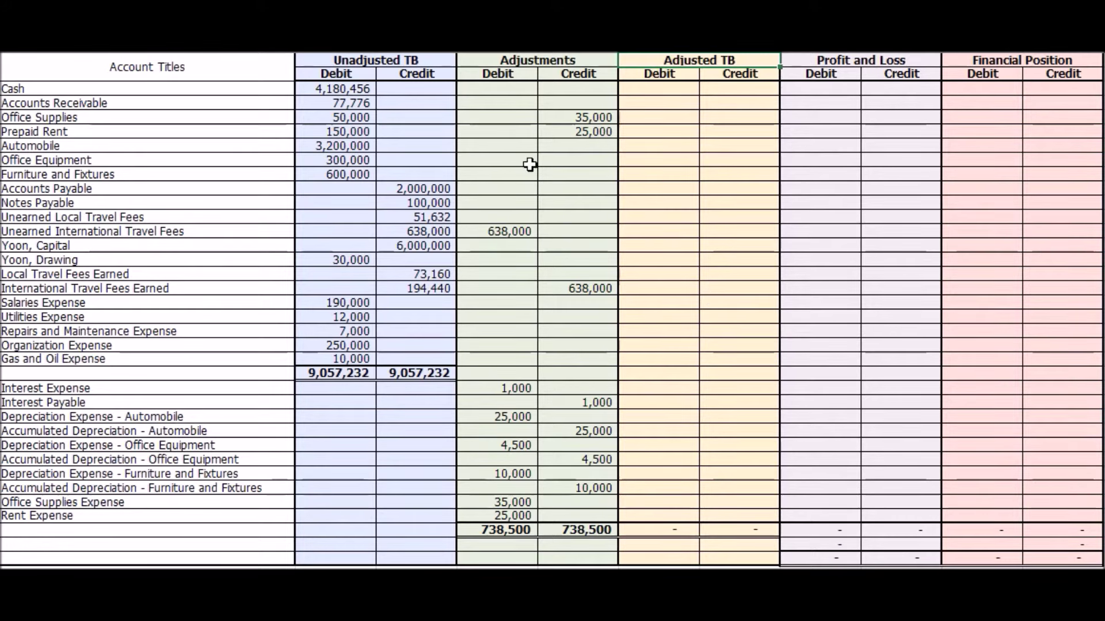
{"action": "left_click_drag", "start_coordinate": [341, 75], "coordinate": [417, 554]}
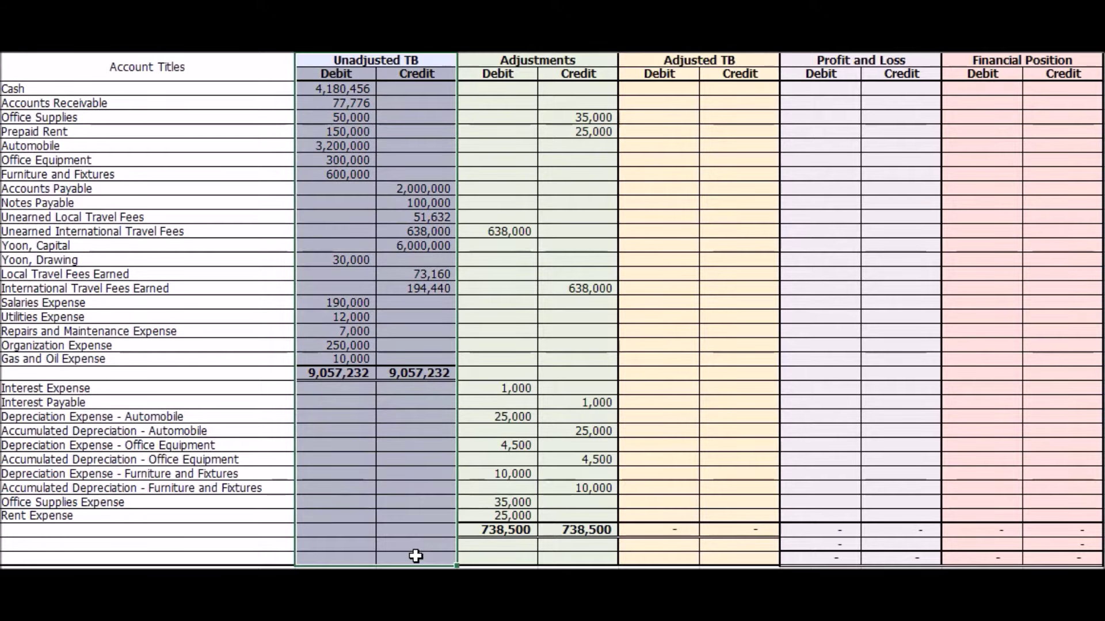
{"action": "left_click_drag", "start_coordinate": [489, 73], "coordinate": [578, 560]}
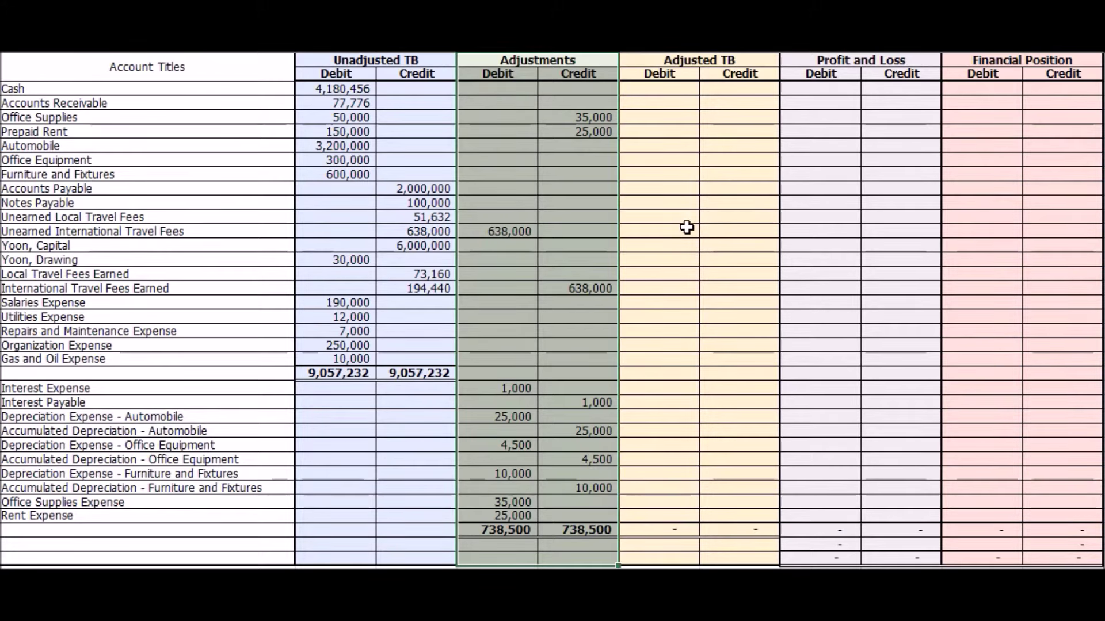
Step: Check the Cash row for adjustments and link the Adjusted TB debits of Cash and Accounts Receivable to their Unadjusted TB debits
{"action": "left_click", "coordinate": [640, 93]}
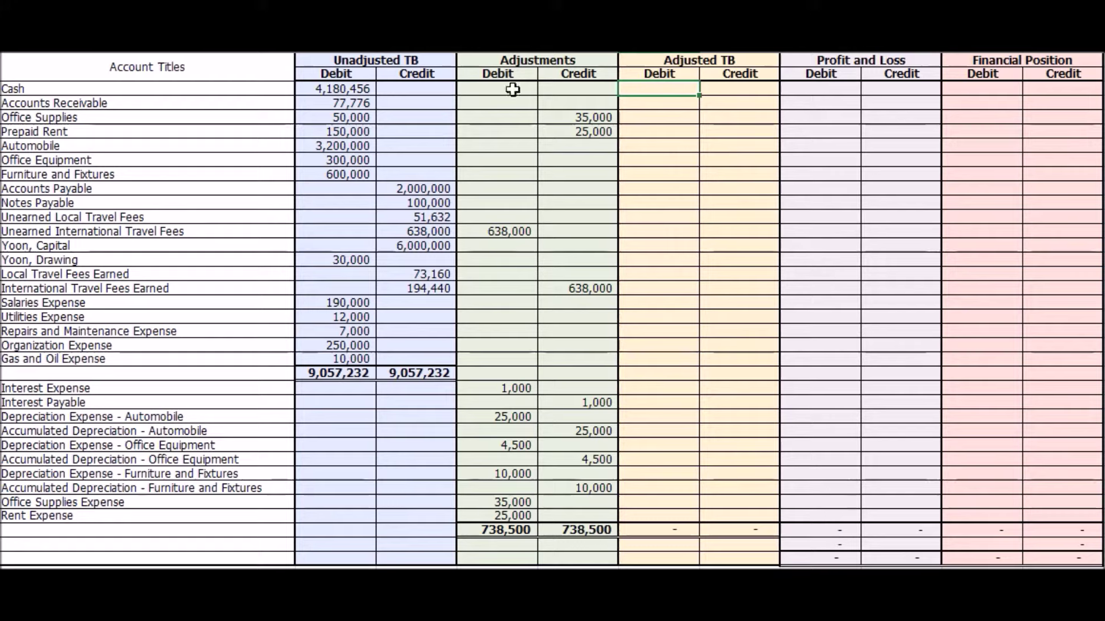
{"action": "left_click_drag", "start_coordinate": [30, 88], "coordinate": [582, 88]}
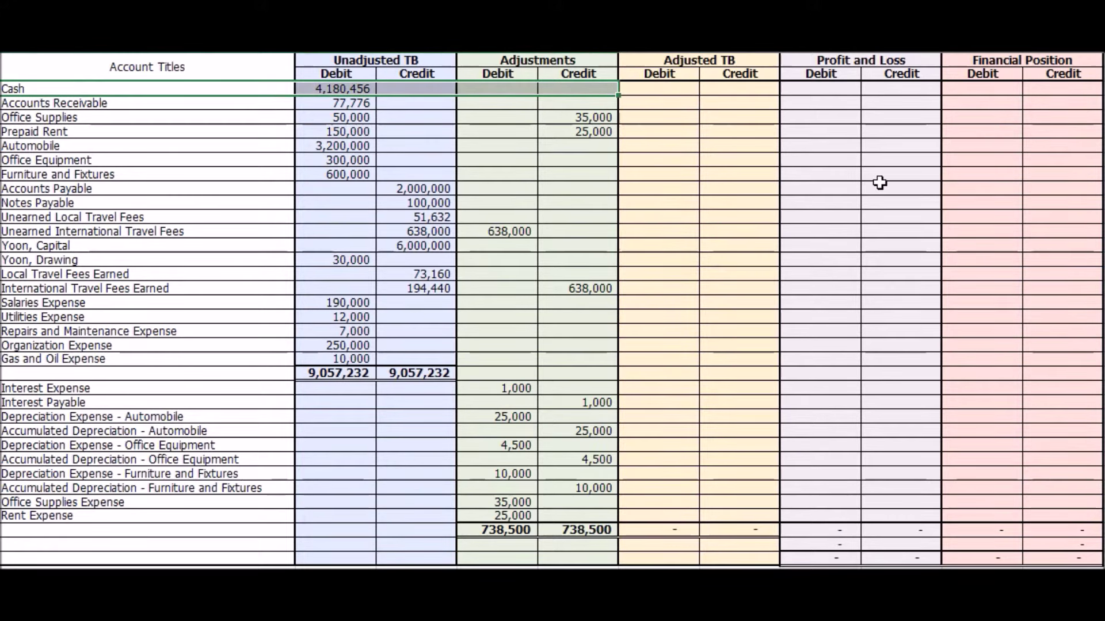
{"action": "left_click", "coordinate": [666, 88]}
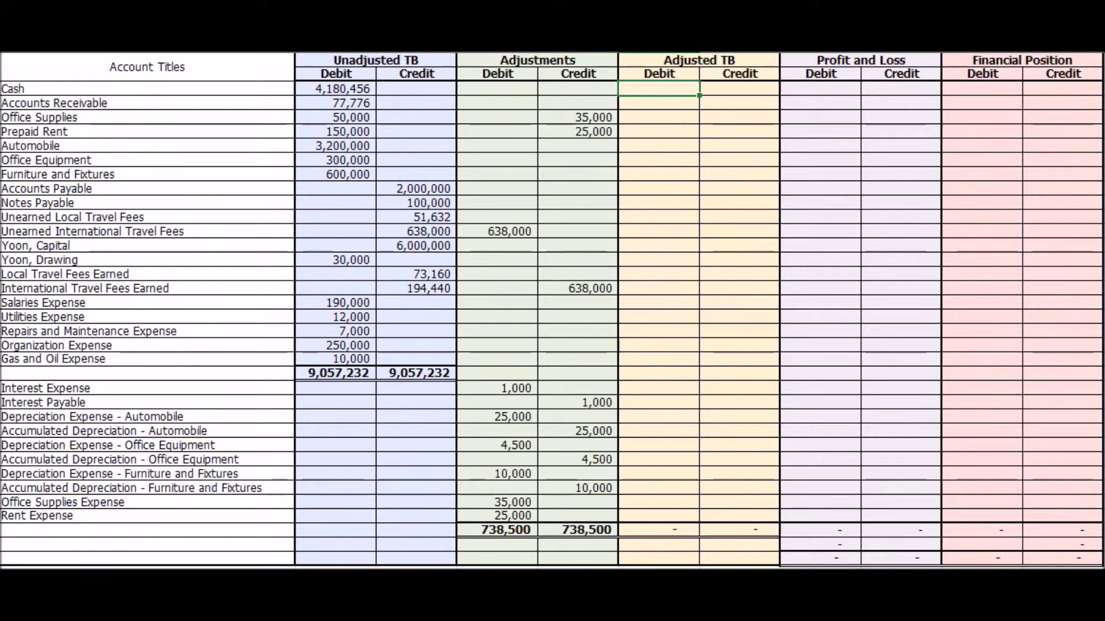
{"action": "type", "text": "="}
{"action": "left_click", "coordinate": [346, 89]}
{"action": "key", "text": "Return"}
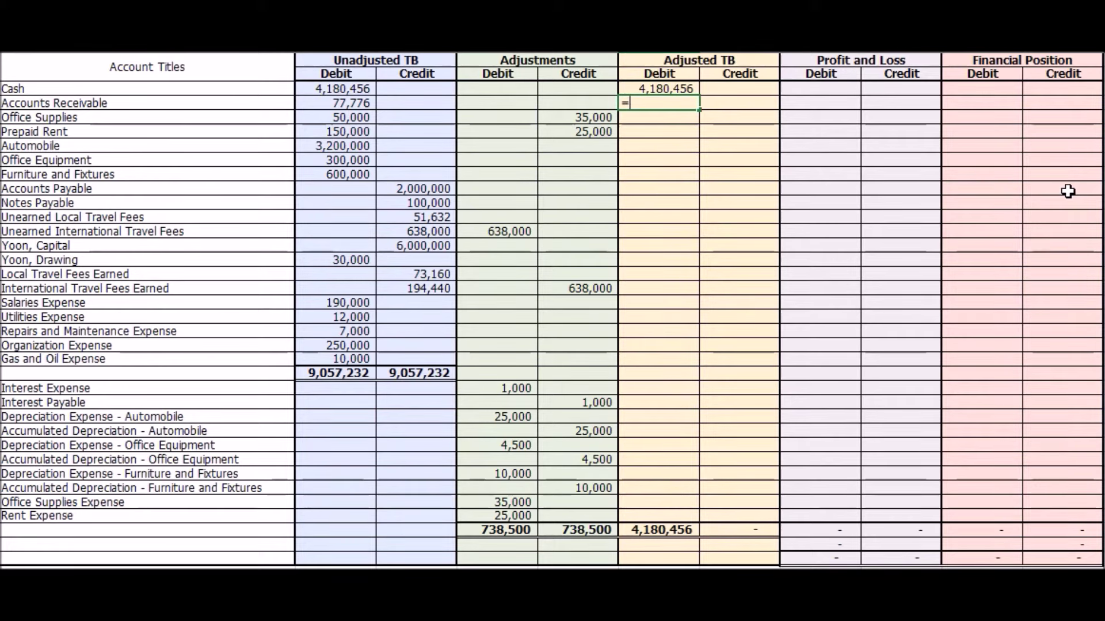
{"action": "type", "text": "="}
{"action": "left_click", "coordinate": [340, 103]}
{"action": "key", "text": "Return"}
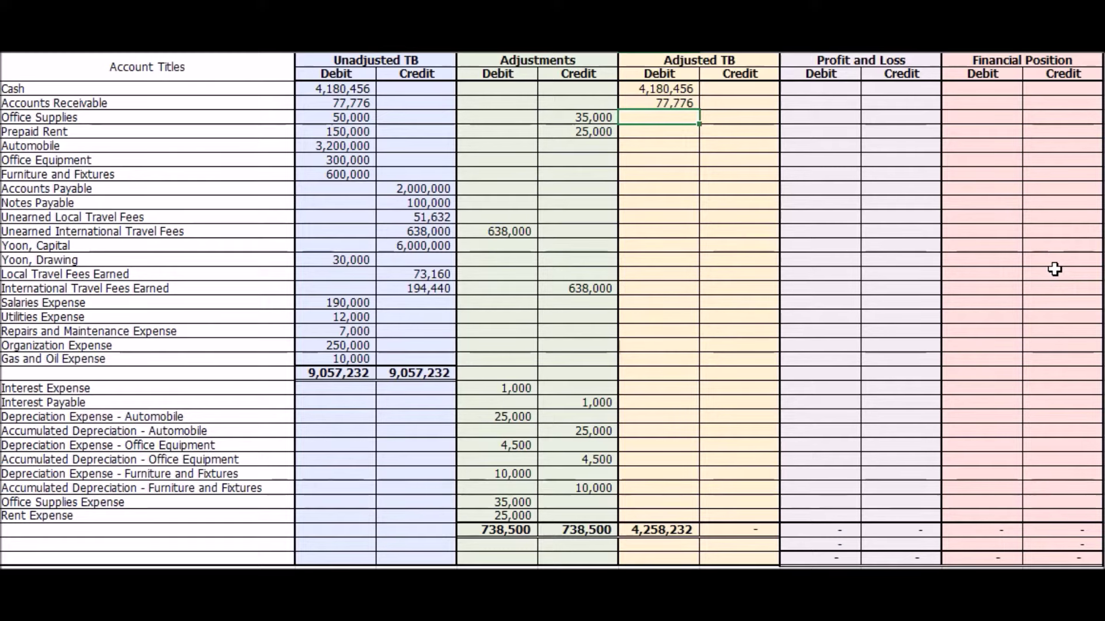
Step: Calculate the Adjusted TB debit of Office Supplies as its unadjusted debit minus its adjustment credit, =B5-E5
{"action": "type", "text": "="}
{"action": "left_click", "coordinate": [332, 114]}
{"action": "type", "text": "-"}
{"action": "left_click", "coordinate": [584, 117]}
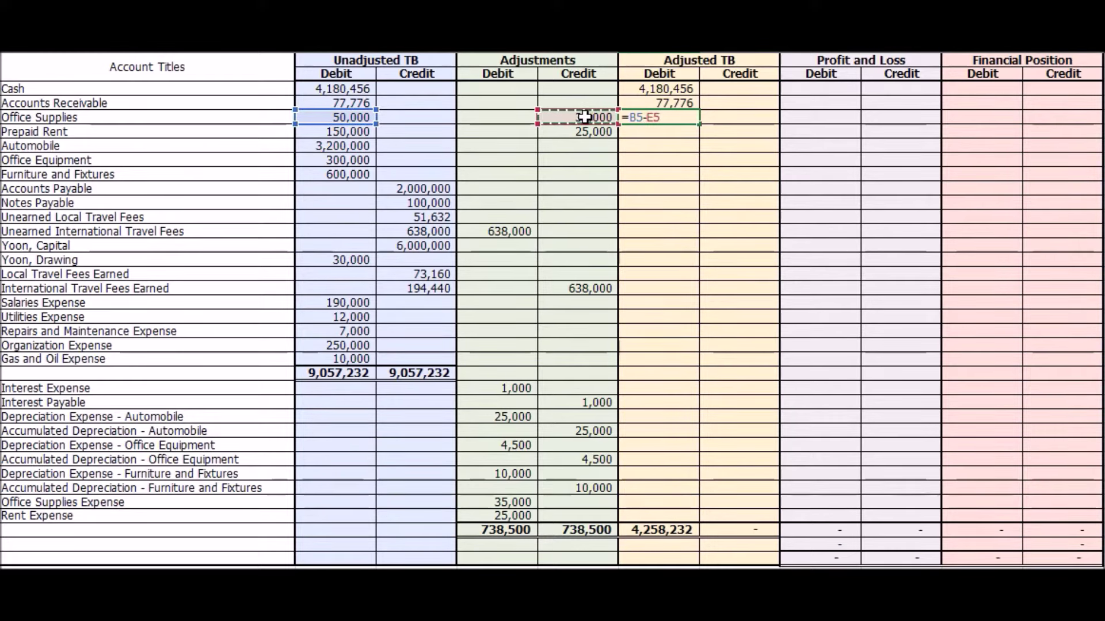
{"action": "key", "text": "Return"}
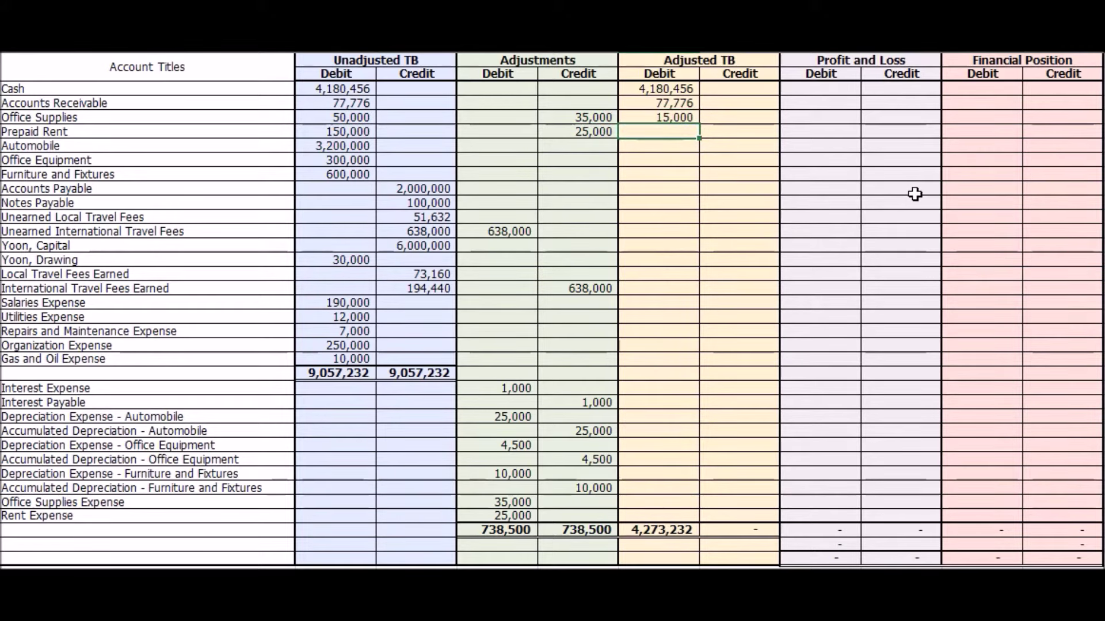
Step: Calculate the Adjusted TB debit of Prepaid Rent as its unadjusted debit minus its adjustment credit, =B6-E6
{"action": "type", "text": "="}
{"action": "left_click", "coordinate": [360, 132]}
{"action": "type", "text": "-"}
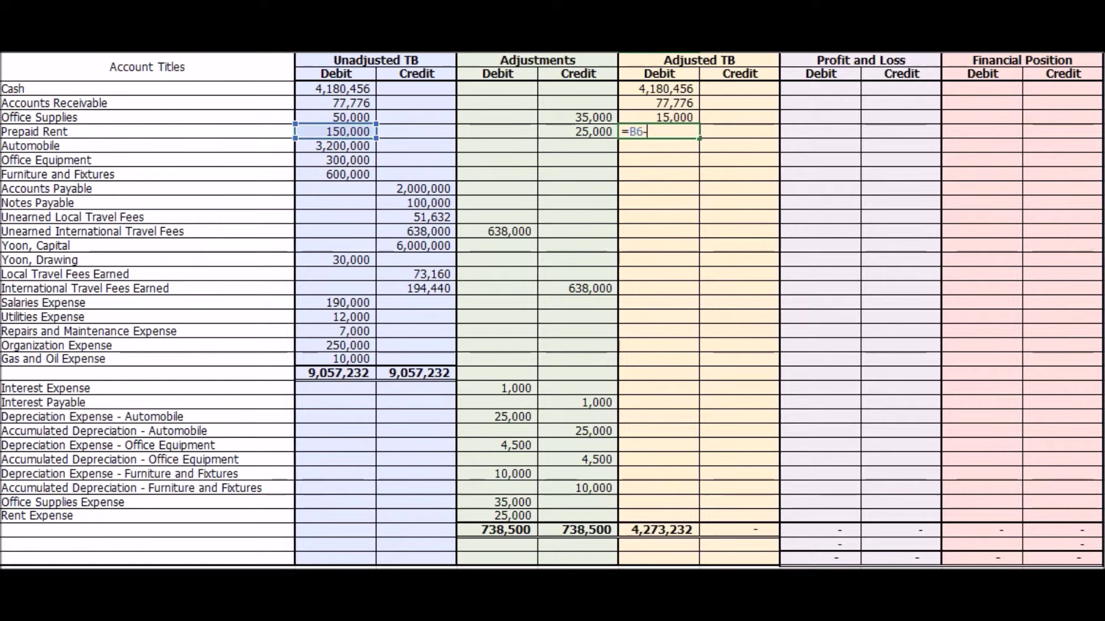
{"action": "left_click", "coordinate": [596, 130]}
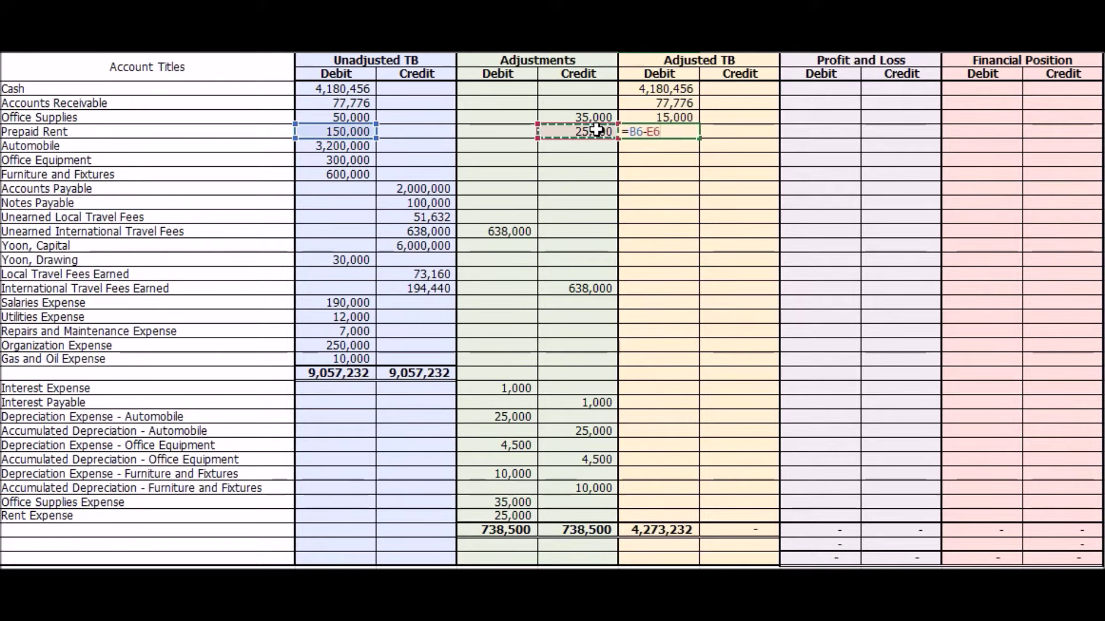
{"action": "key", "text": "Return"}
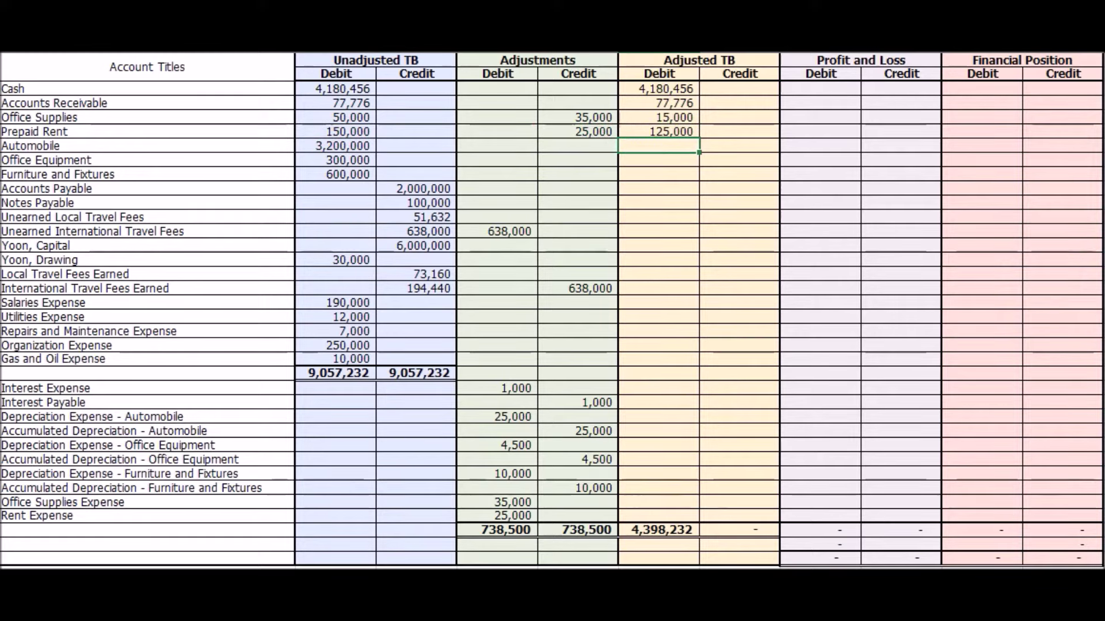
Step: Link the Adjusted TB debits of Automobile, Office Equipment, and Furniture and Fixtures to their Unadjusted TB debits
{"action": "type", "text": "="}
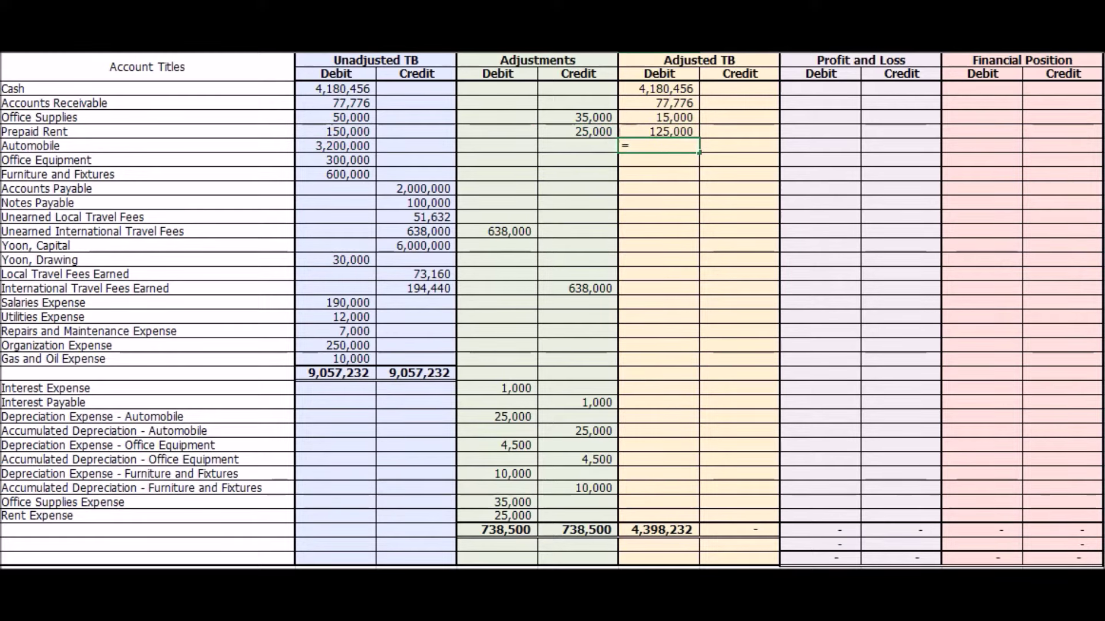
{"action": "left_click", "coordinate": [343, 146]}
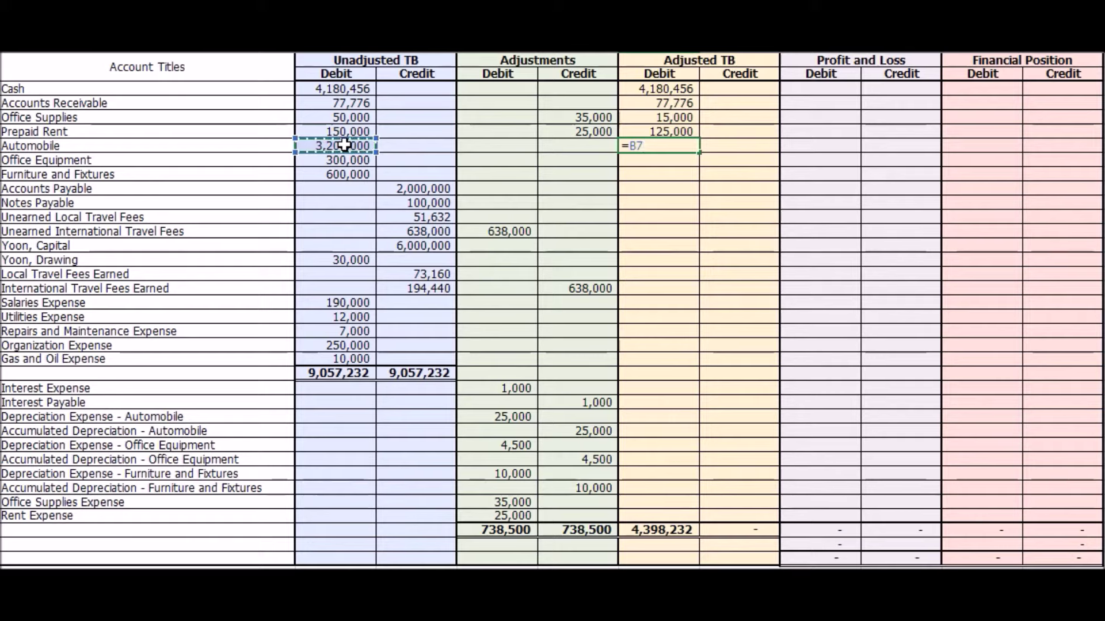
{"action": "key", "text": "Return"}
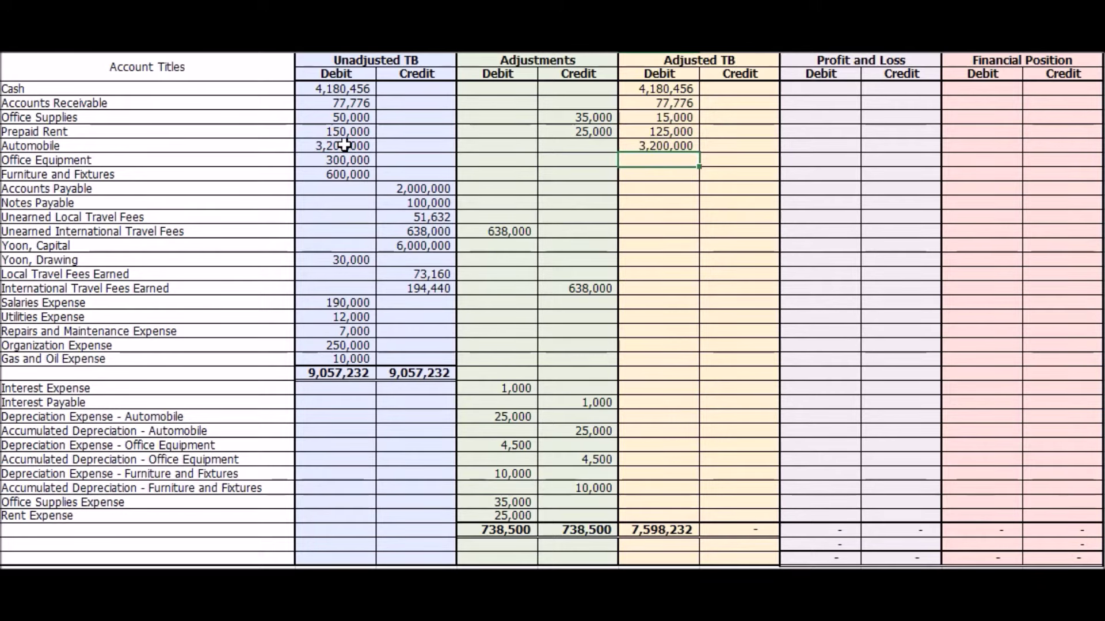
{"action": "type", "text": "="}
{"action": "left_click", "coordinate": [353, 161]}
{"action": "key", "text": "Return"}
{"action": "type", "text": "="}
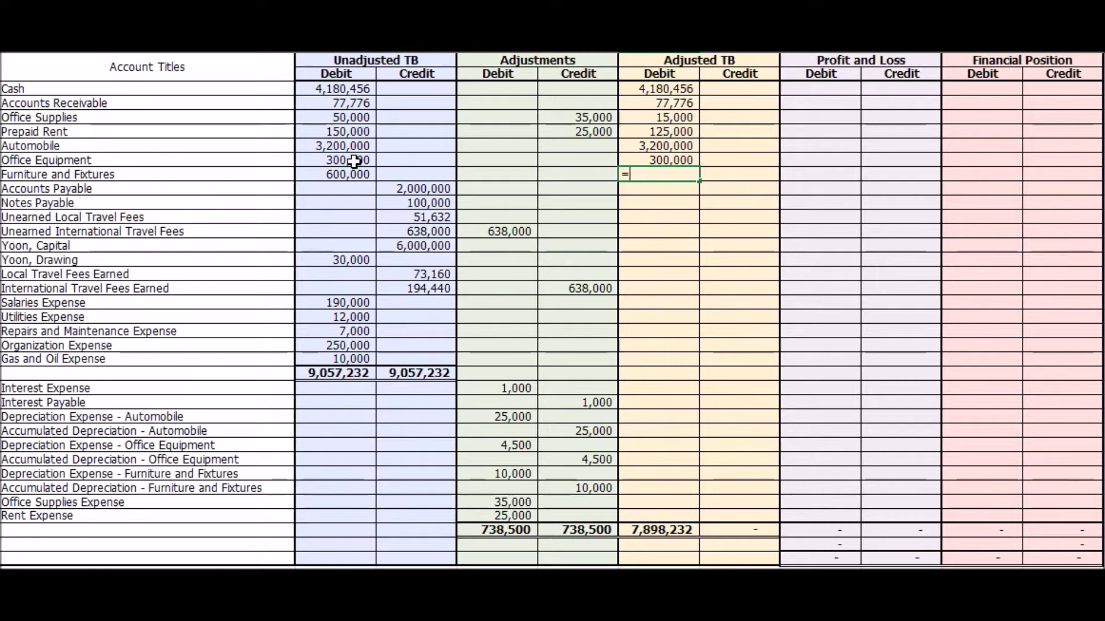
{"action": "left_click", "coordinate": [351, 174]}
{"action": "key", "text": "Return"}
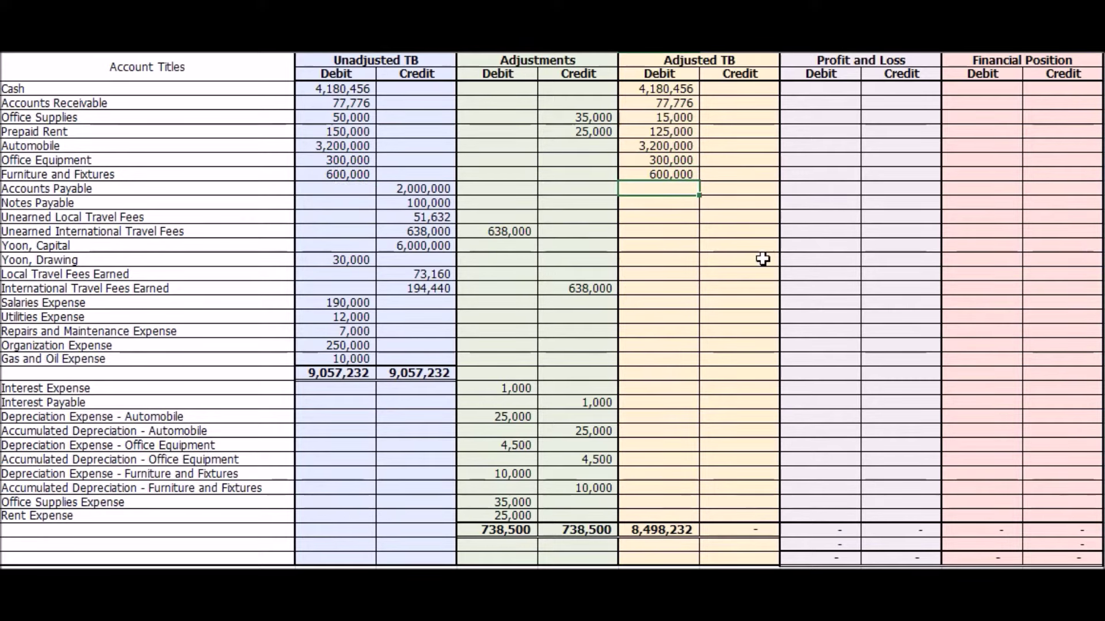
Step: Link the Adjusted TB credits of Accounts Payable, Notes Payable, and Unearned Local Travel Fees to their Unadjusted TB credits
{"action": "left_click", "coordinate": [748, 184]}
{"action": "type", "text": "="}
{"action": "left_click", "coordinate": [447, 190]}
{"action": "key", "text": "Return"}
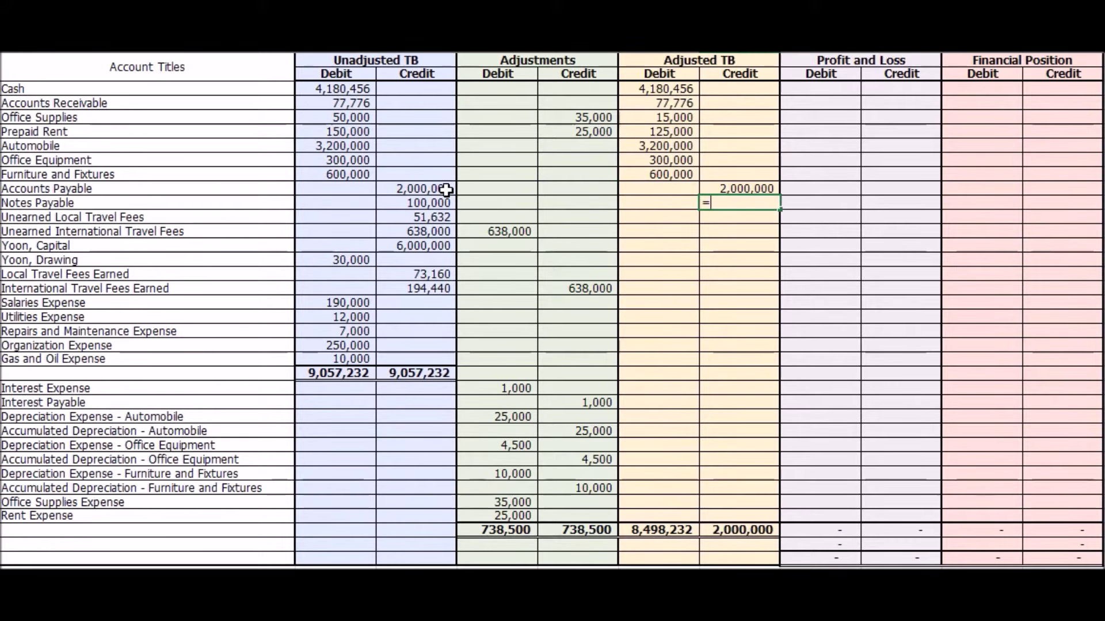
{"action": "left_click", "coordinate": [443, 204]}
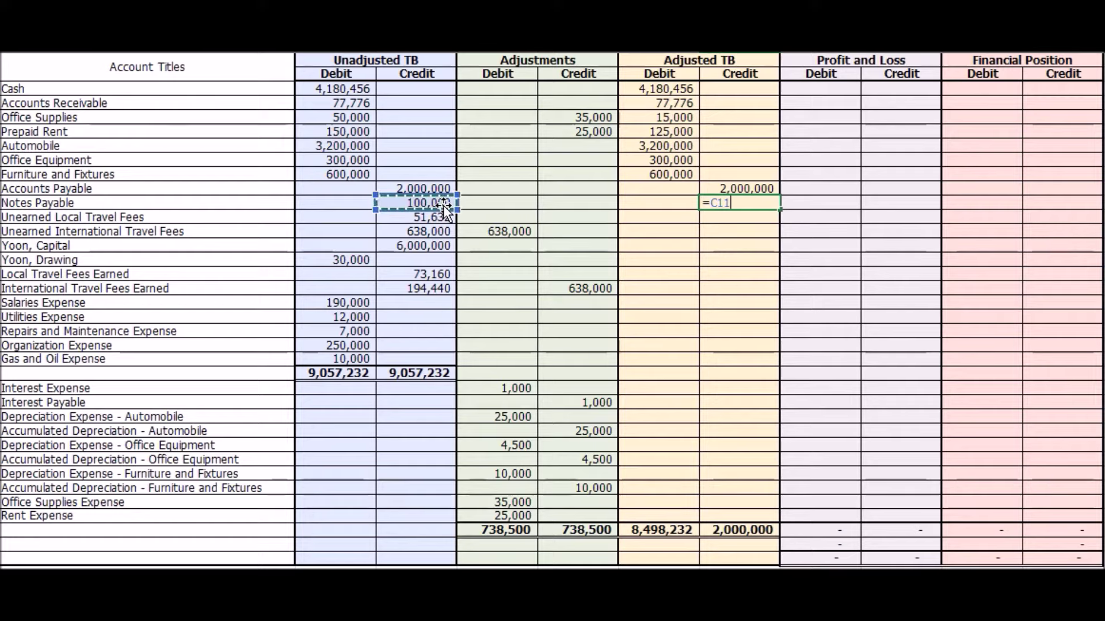
{"action": "key", "text": "Return"}
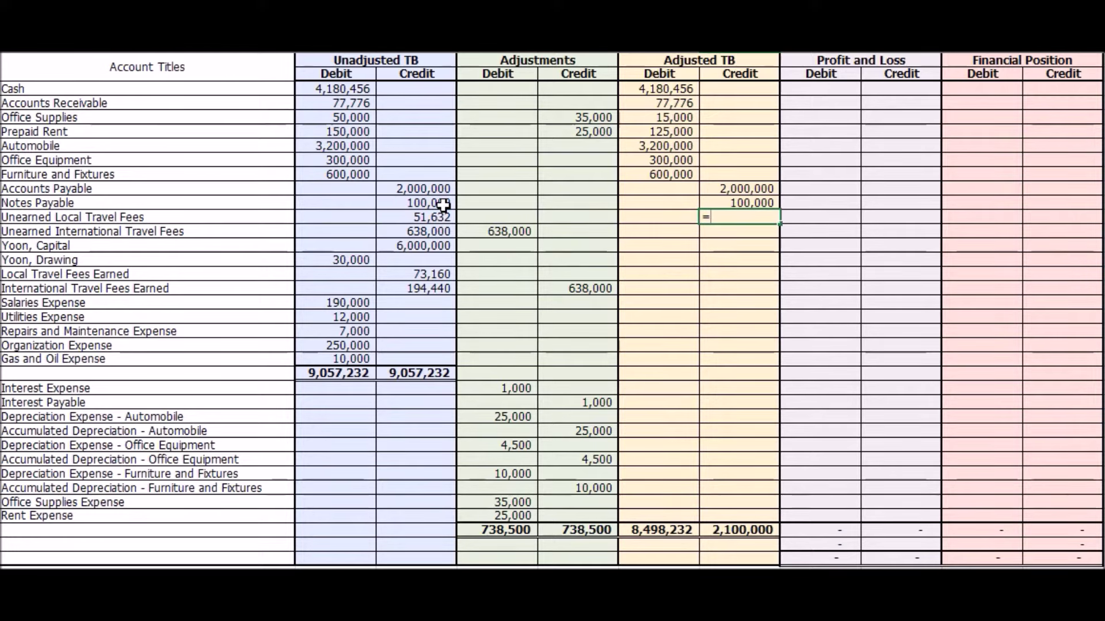
{"action": "left_click", "coordinate": [448, 216]}
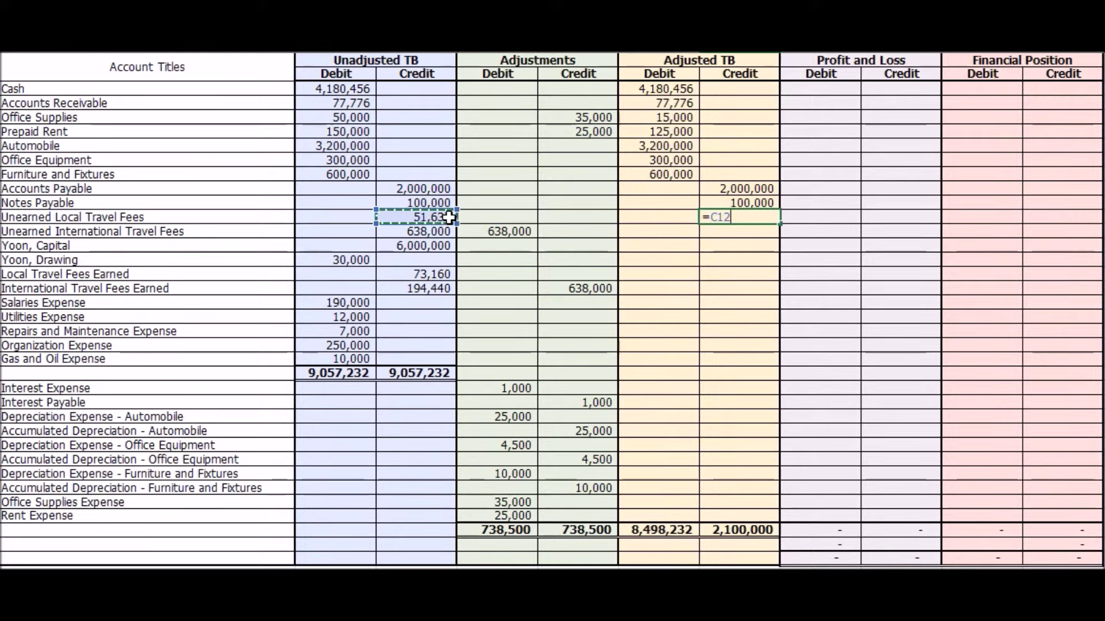
{"action": "key", "text": "Return"}
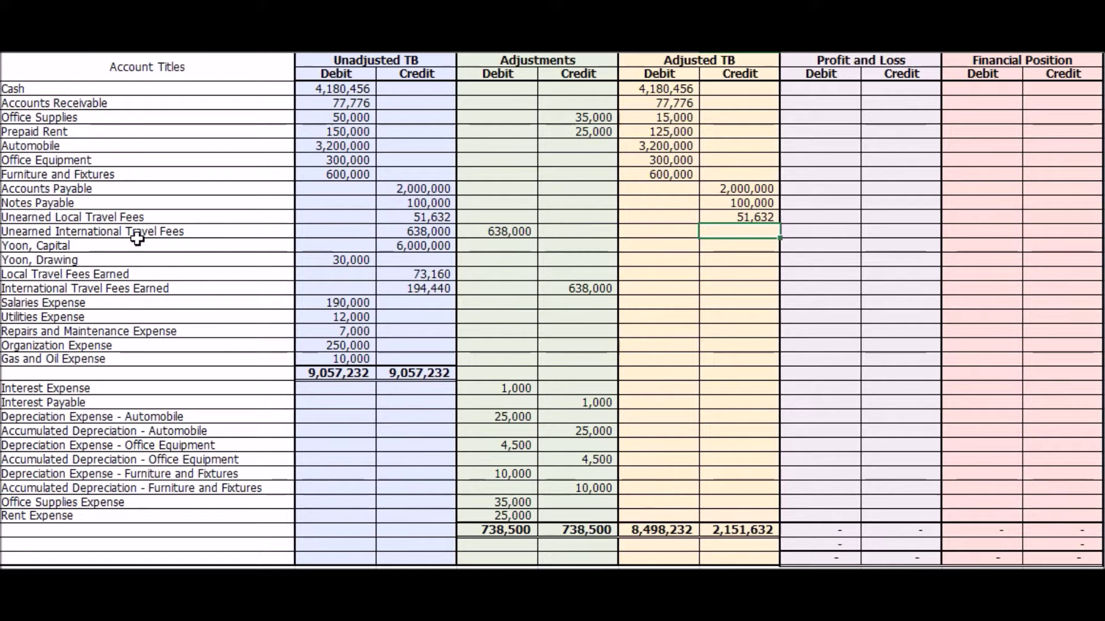
Step: Calculate the Adjusted TB credit of Unearned International Travel Fees as its unadjusted credit minus its adjustment debit, =C13-D13
{"action": "type", "text": "="}
{"action": "left_click", "coordinate": [441, 231]}
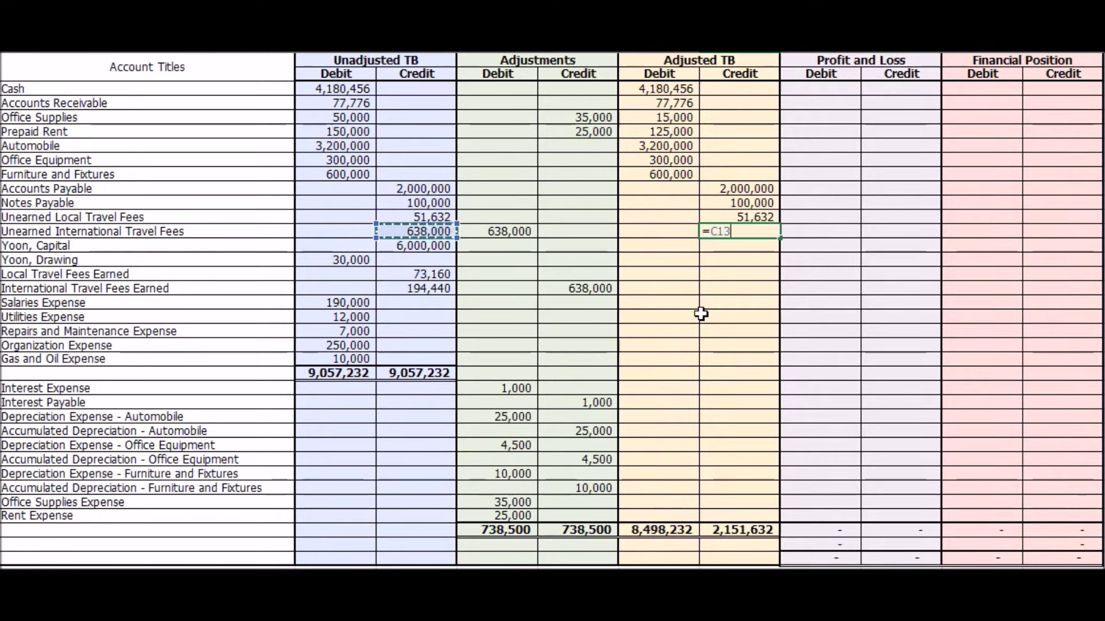
{"action": "type", "text": "-"}
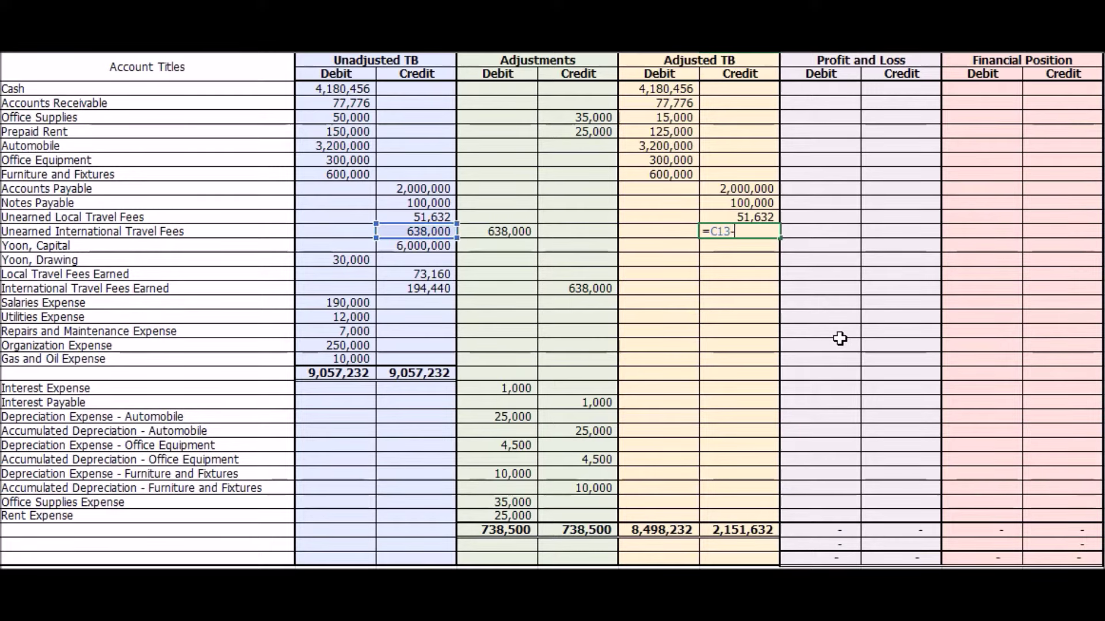
{"action": "left_click", "coordinate": [509, 231]}
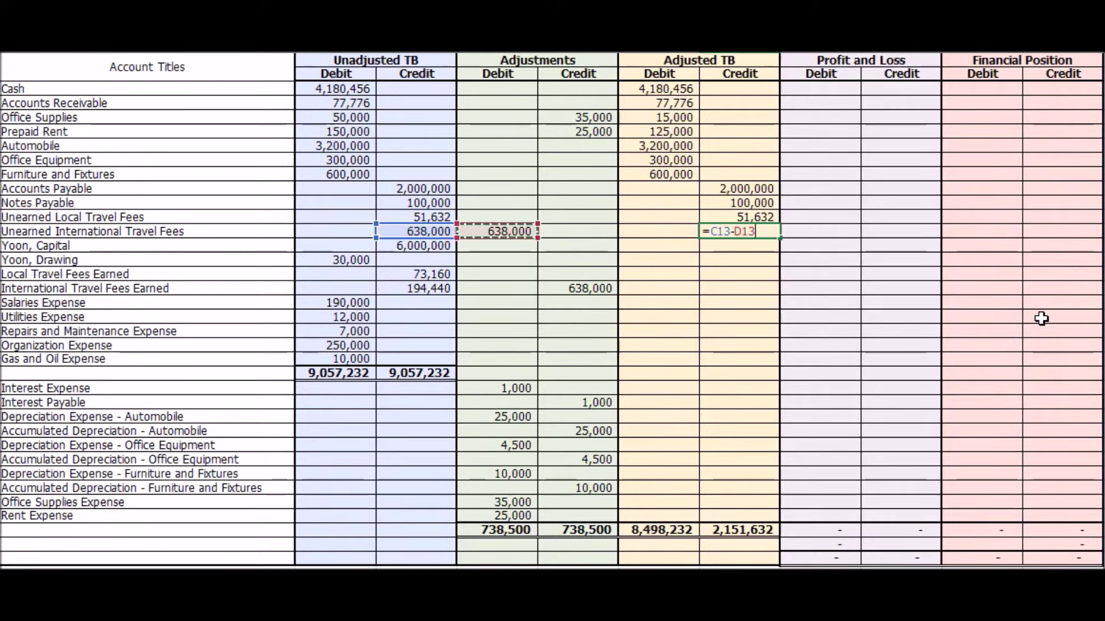
{"action": "key", "text": "Return"}
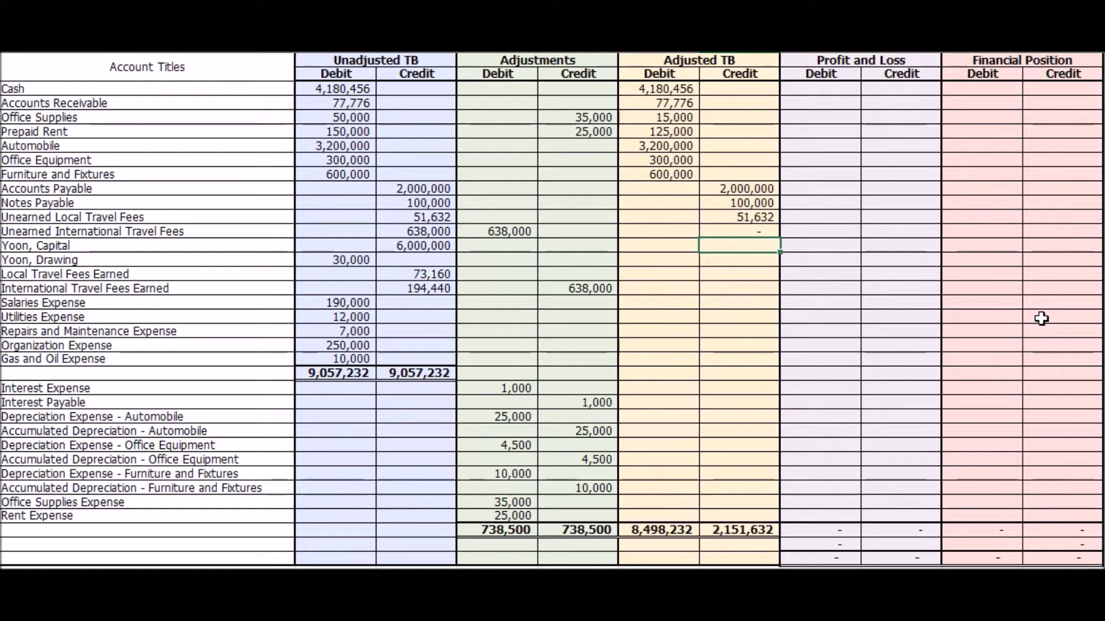
Step: Link the Adjusted TB credit of the owner's Capital account and debit of the Drawing account to their Unadjusted TB amounts
{"action": "type", "text": "="}
{"action": "left_click", "coordinate": [427, 246]}
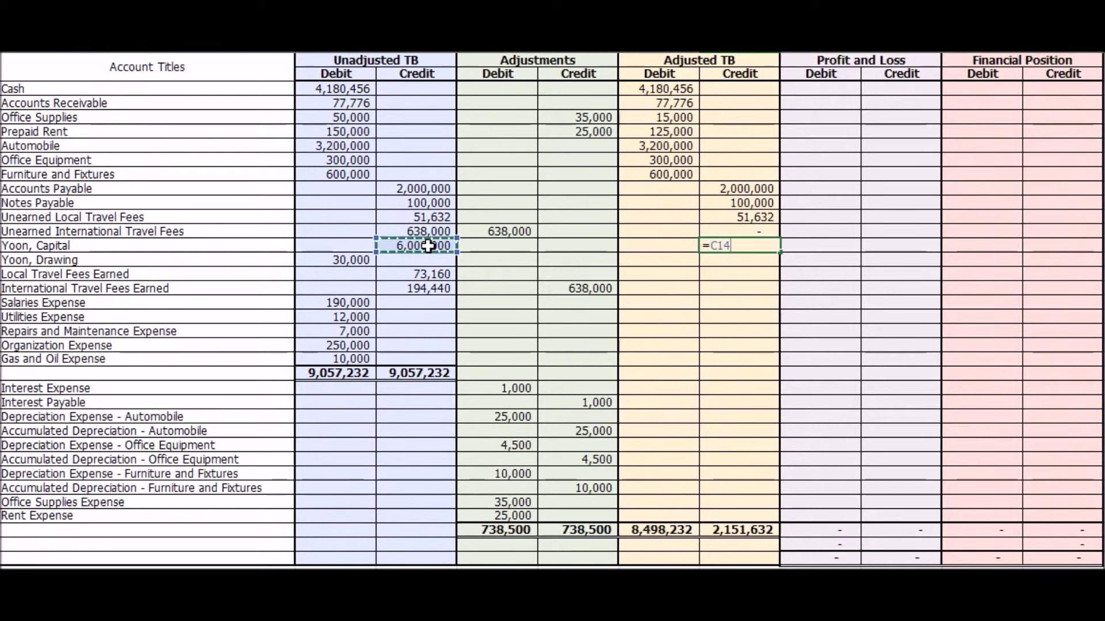
{"action": "key", "text": "Return"}
{"action": "left_click", "coordinate": [650, 257]}
{"action": "type", "text": "="}
{"action": "left_click", "coordinate": [345, 260]}
{"action": "key", "text": "Return"}
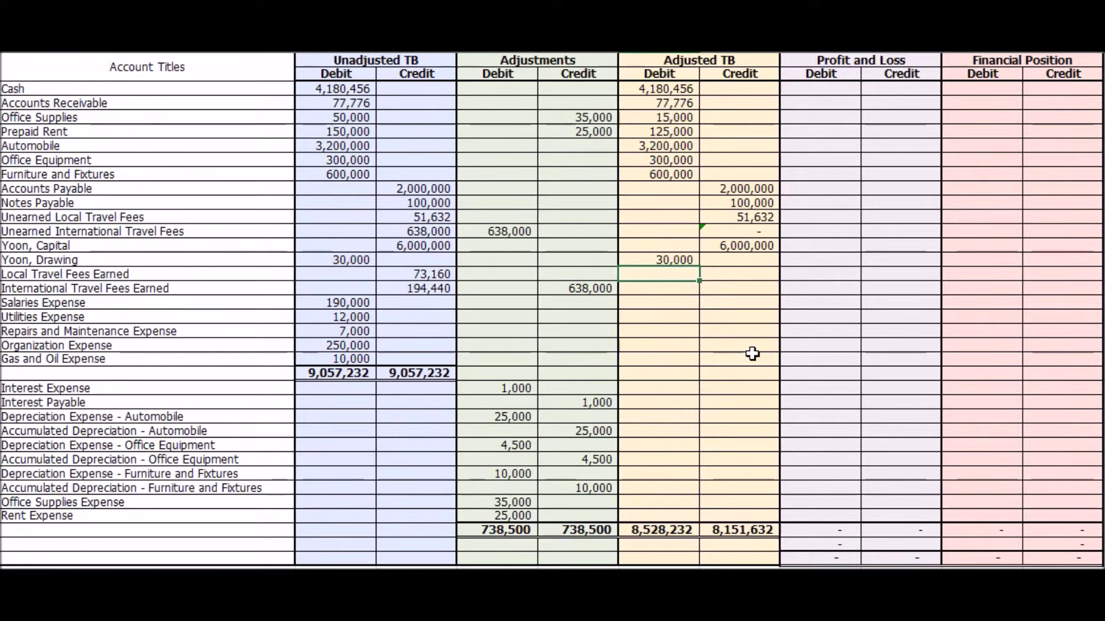
Step: Link the Adjusted TB credit of Local Travel Fees Earned to its Unadjusted TB credit, =C16
{"action": "left_click", "coordinate": [724, 276]}
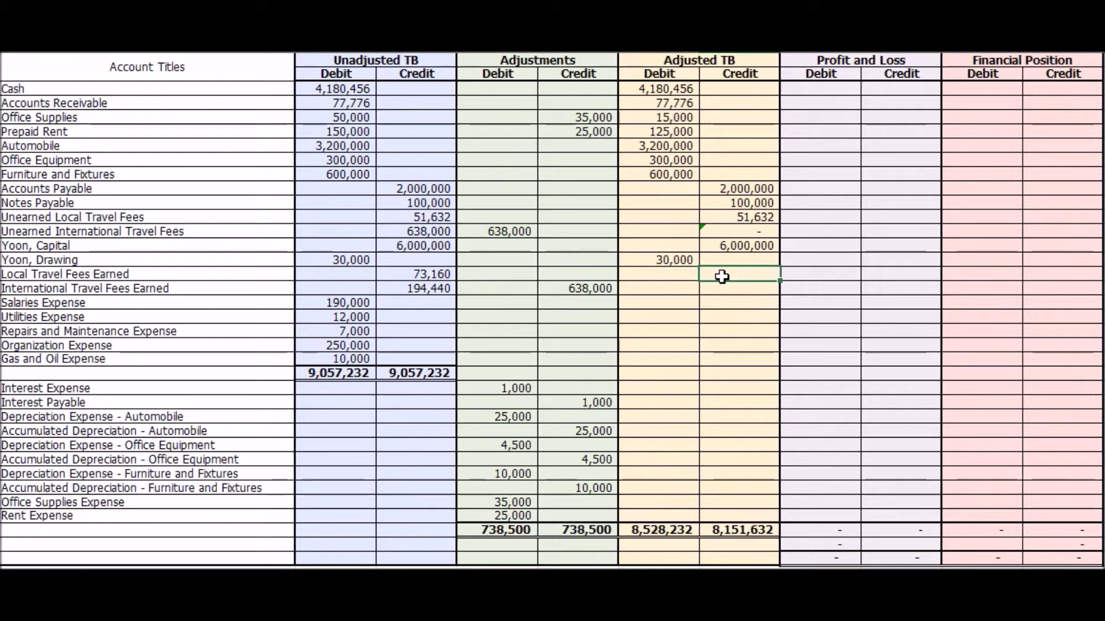
{"action": "type", "text": "="}
{"action": "left_click", "coordinate": [415, 274]}
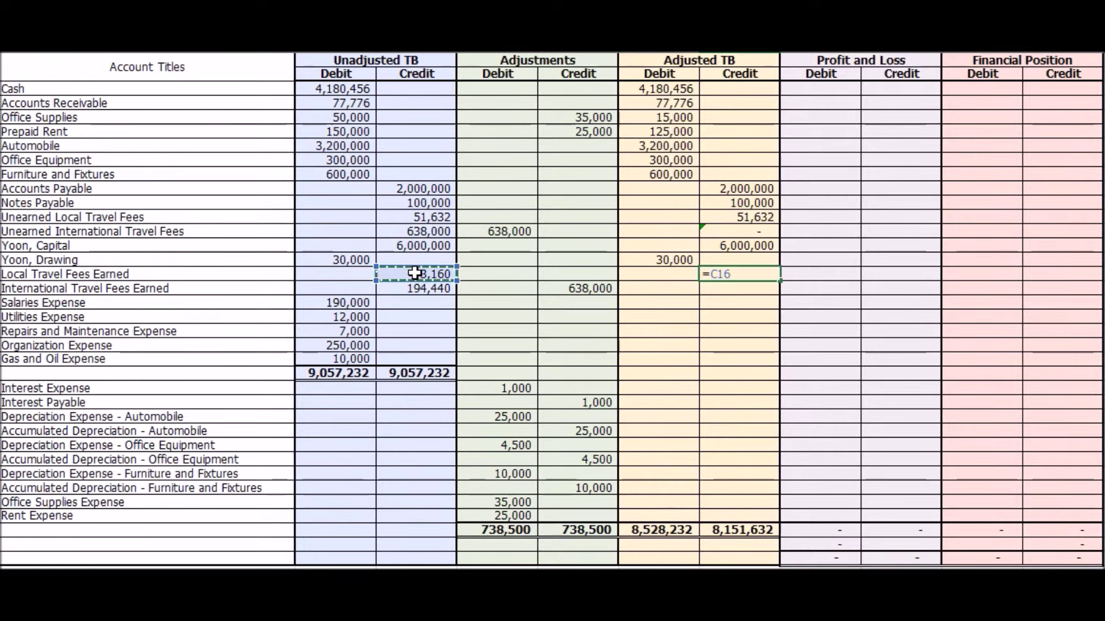
{"action": "key", "text": "Return"}
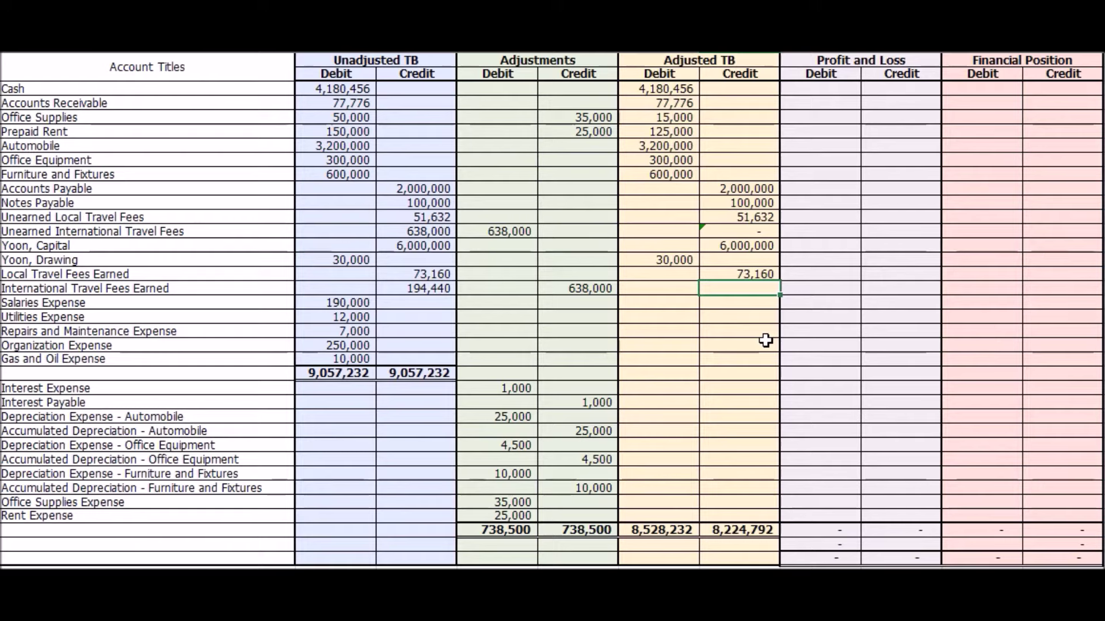
Step: Calculate the Adjusted TB credit of International Travel Fees Earned as its unadjusted credit plus its adjustment credit, =C17+E17
{"action": "left_click", "coordinate": [436, 288]}
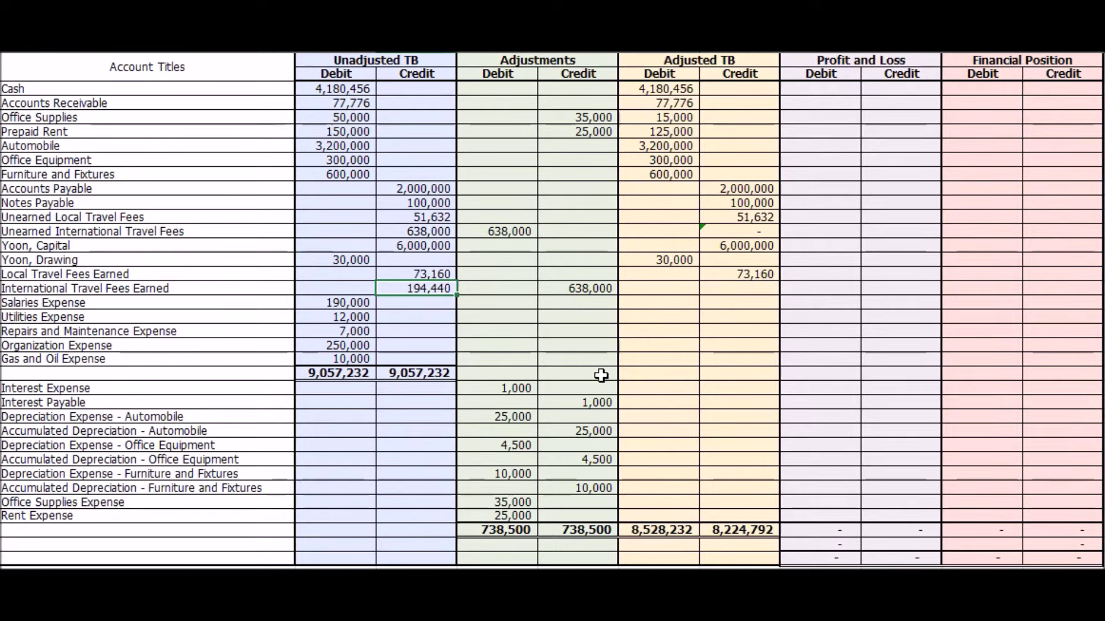
{"action": "left_click", "coordinate": [582, 287]}
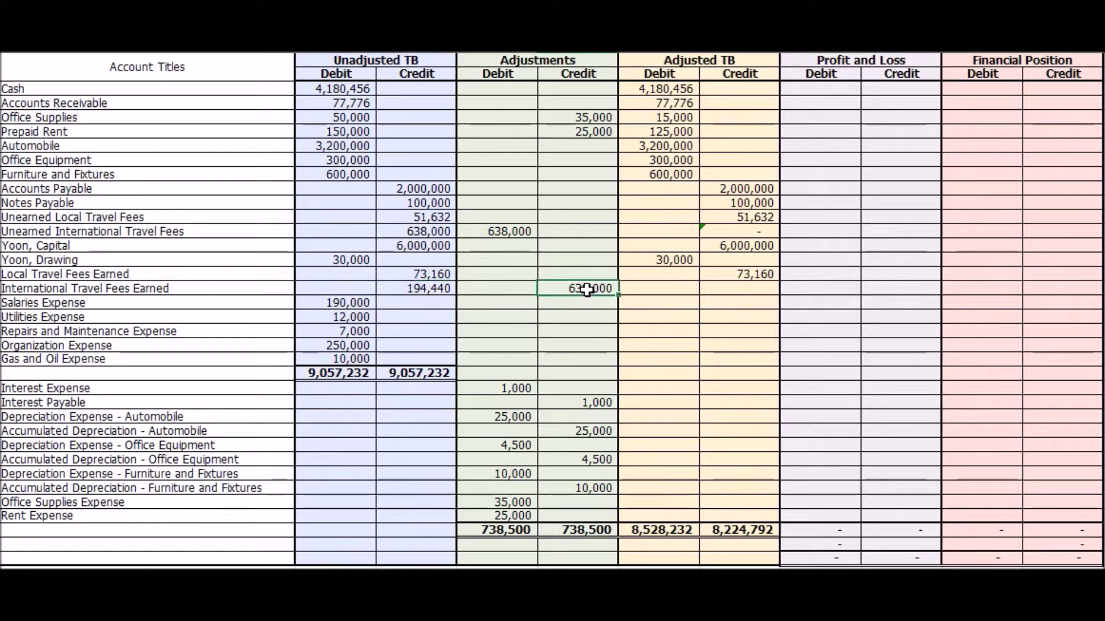
{"action": "left_click", "coordinate": [725, 289]}
{"action": "type", "text": "="}
{"action": "left_click", "coordinate": [435, 287]}
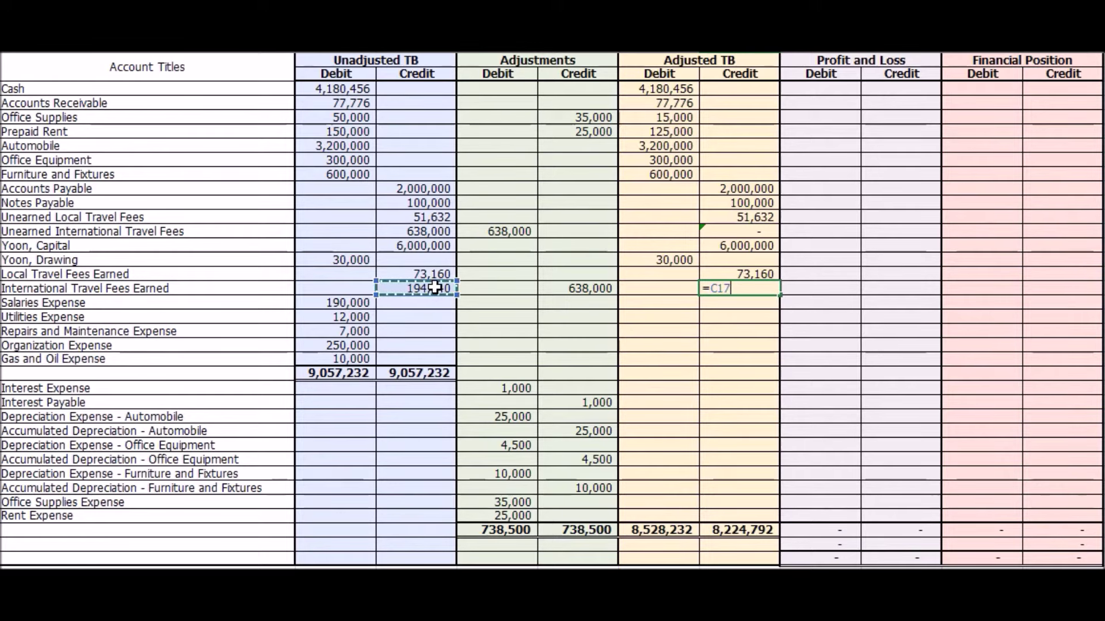
{"action": "type", "text": "+"}
{"action": "left_click", "coordinate": [587, 289]}
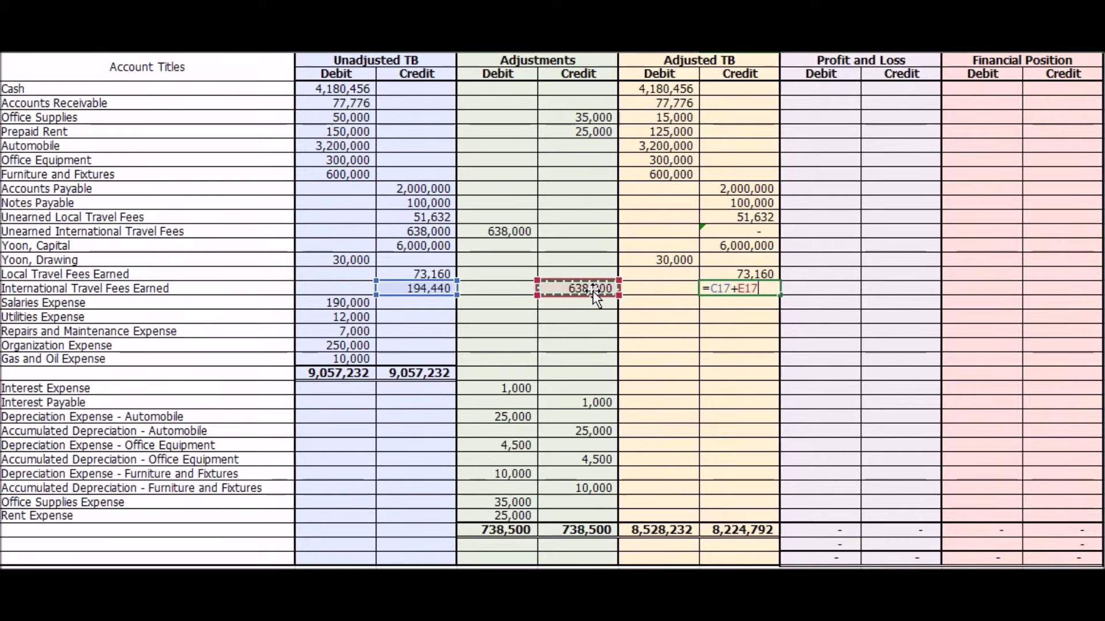
{"action": "key", "text": "Return"}
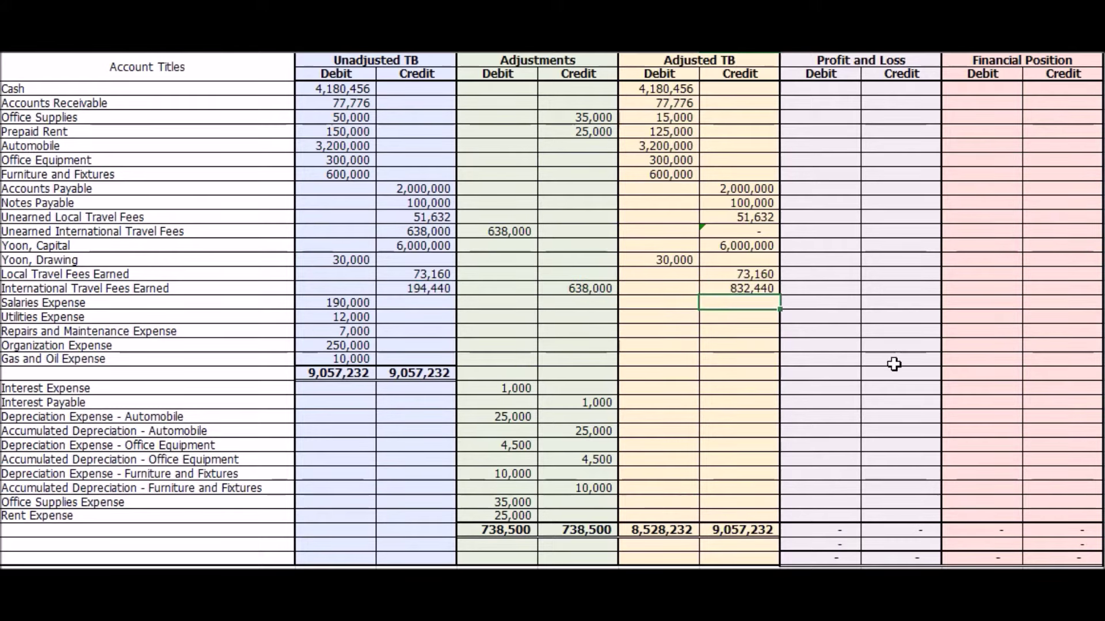
Step: Link the Adjusted TB debits of Salaries Expense and Utilities Expense to their Unadjusted TB debits
{"action": "left_click", "coordinate": [654, 302]}
{"action": "type", "text": "="}
{"action": "left_click", "coordinate": [323, 303]}
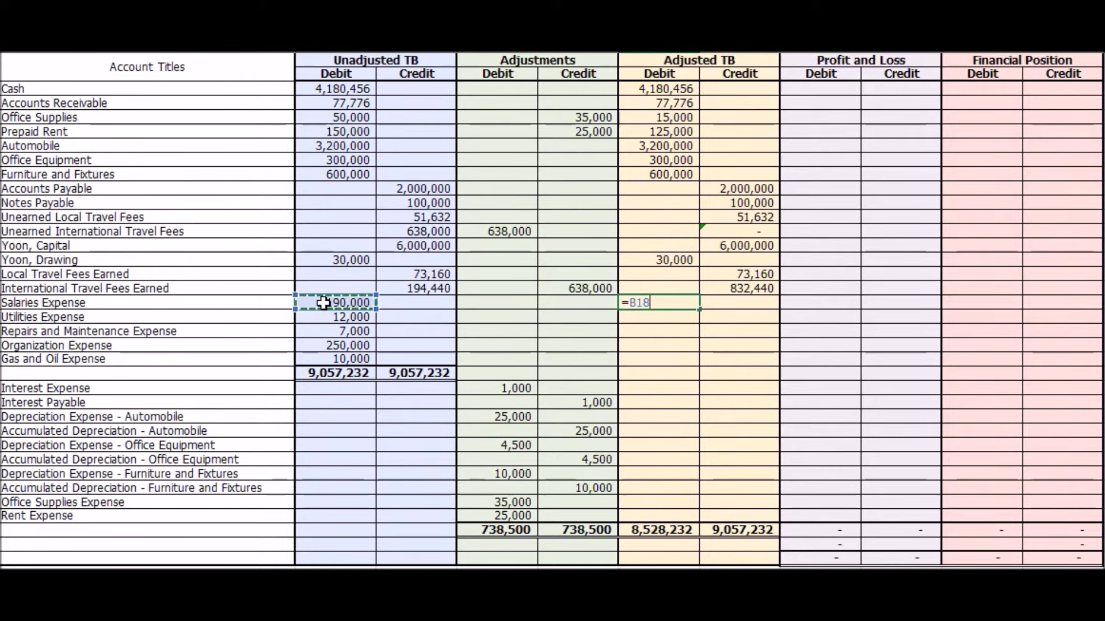
{"action": "key", "text": "Return"}
{"action": "type", "text": "="}
{"action": "left_click", "coordinate": [332, 317]}
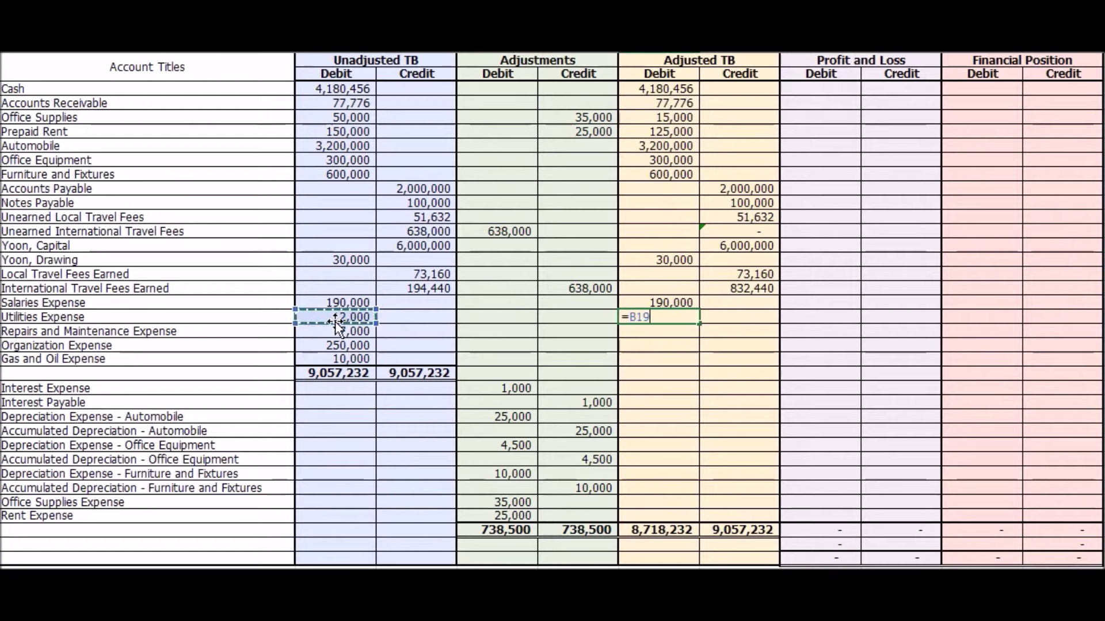
{"action": "key", "text": "Return"}
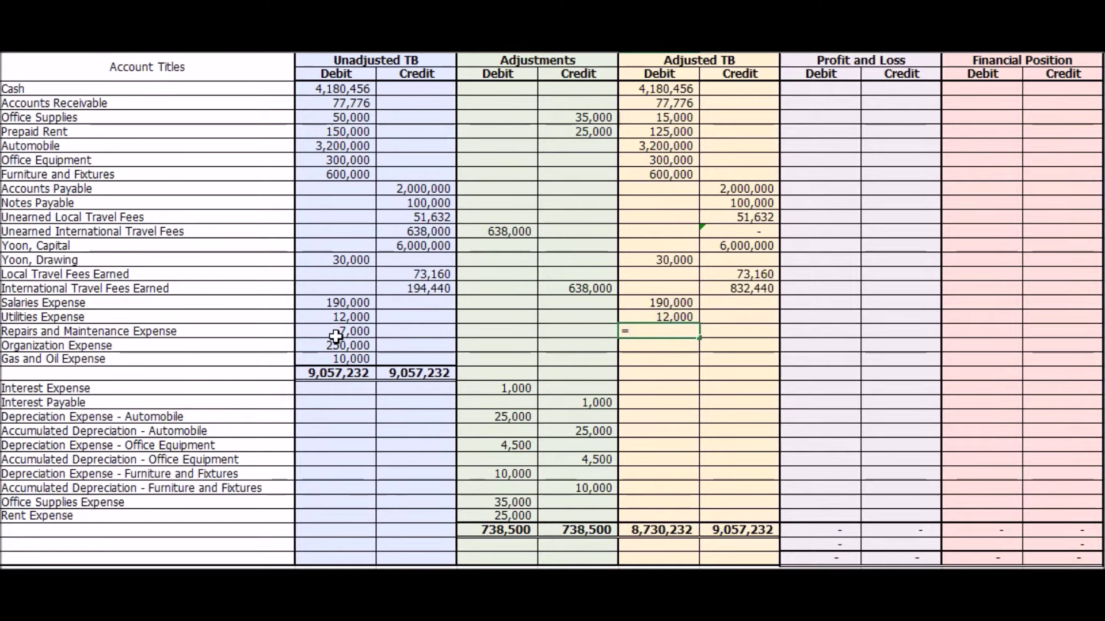
Step: Link the Adjusted TB debits of Repairs and Maintenance, Organization, and Gas and Oil Expense to their Unadjusted TB debits
{"action": "left_click", "coordinate": [340, 332]}
{"action": "key", "text": "Return"}
{"action": "type", "text": "="}
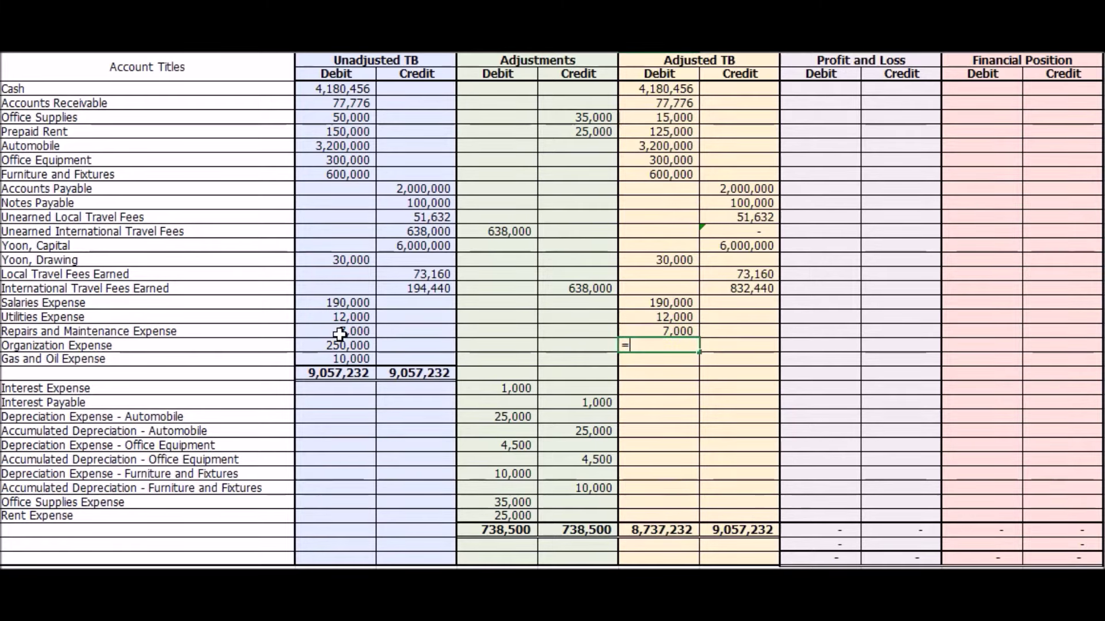
{"action": "left_click", "coordinate": [343, 344]}
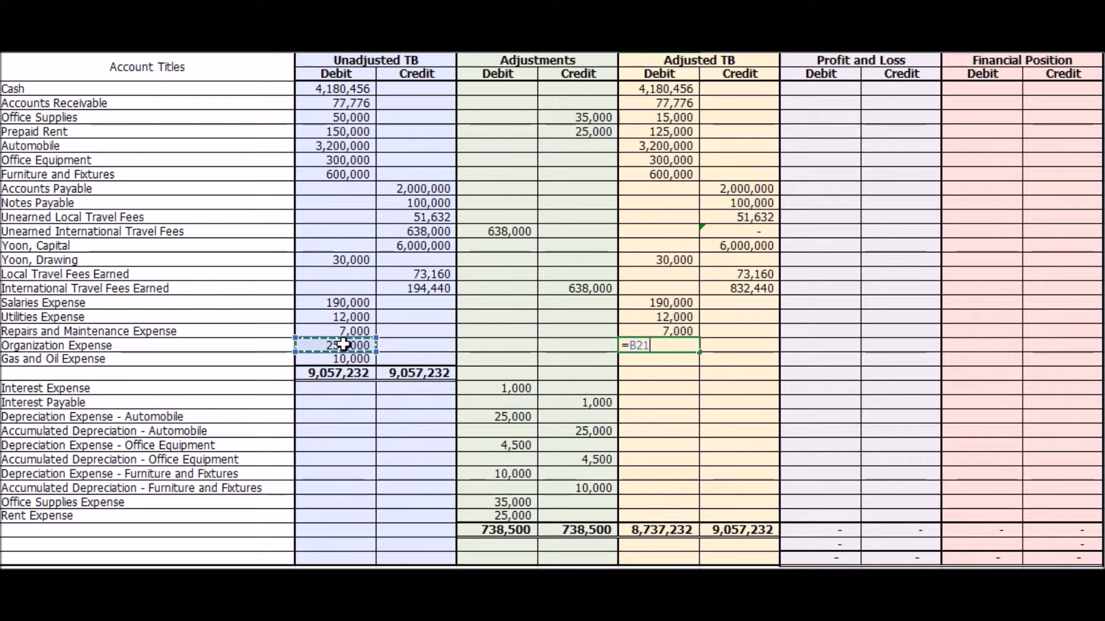
{"action": "key", "text": "Return"}
{"action": "type", "text": "="}
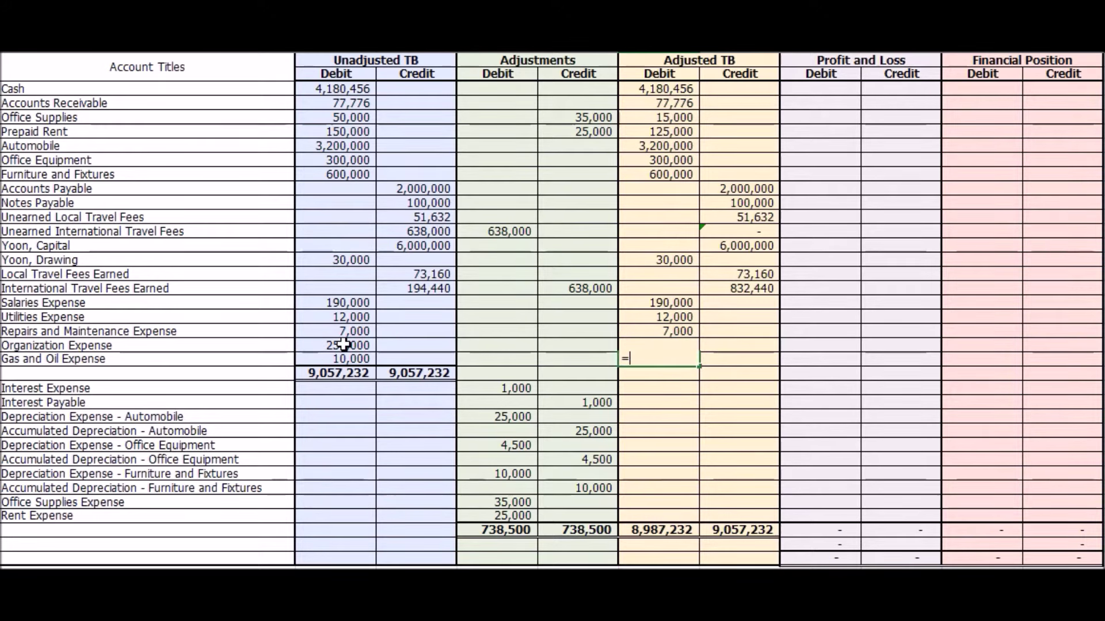
{"action": "left_click", "coordinate": [348, 357]}
{"action": "key", "text": "Return"}
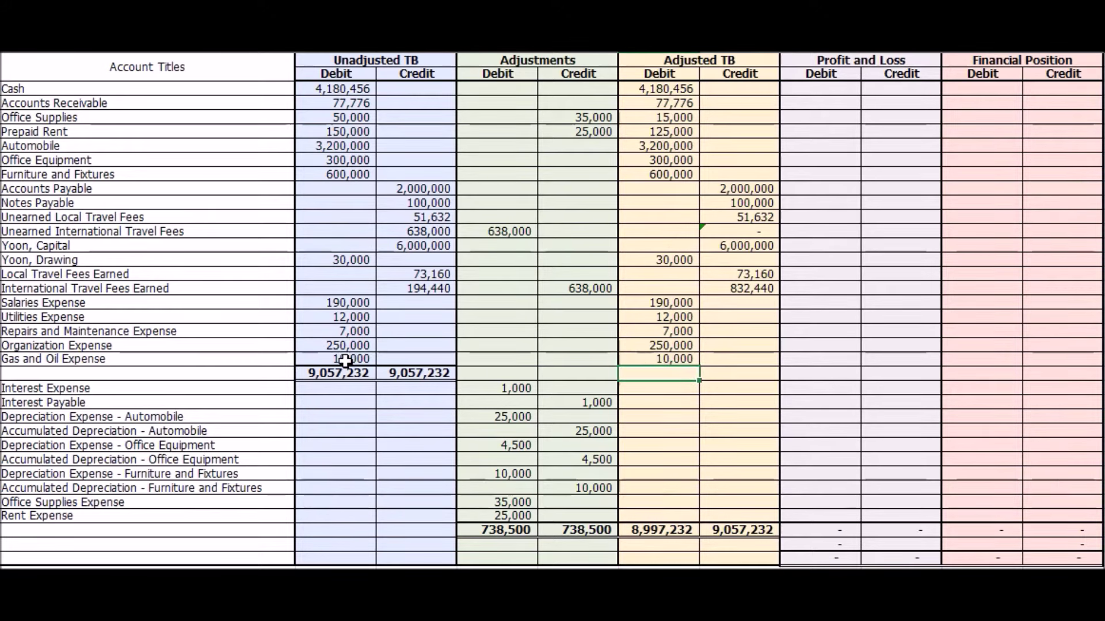
Step: Link the Adjusted TB debit of Interest Expense and credit of Interest Payable to their amounts in the Adjustments columns
{"action": "left_click_drag", "start_coordinate": [525, 387], "coordinate": [565, 516]}
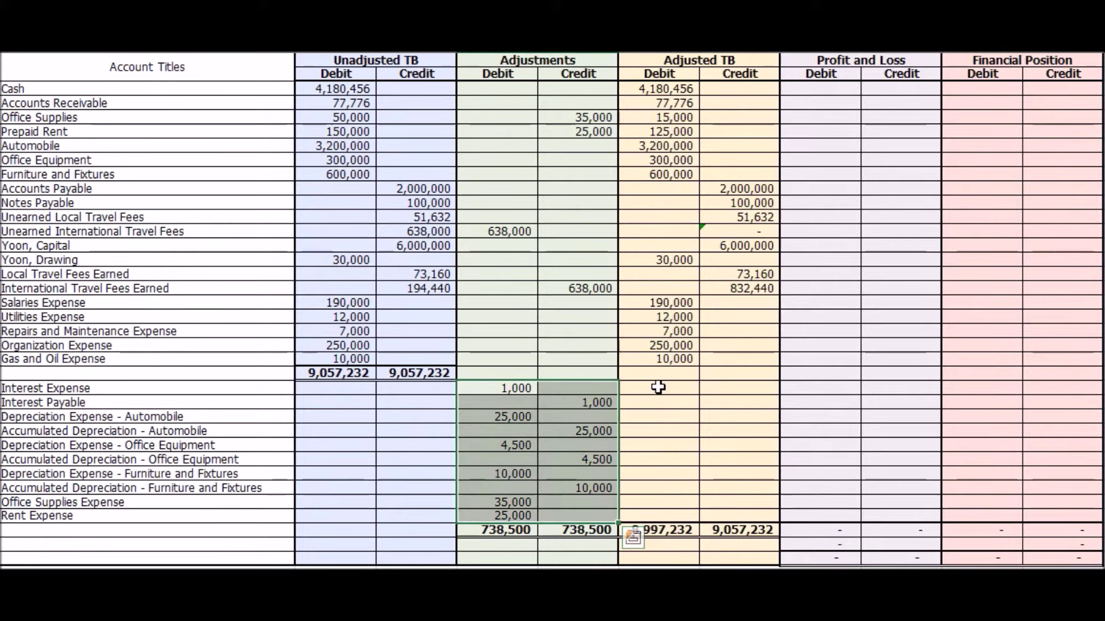
{"action": "left_click", "coordinate": [655, 391]}
{"action": "type", "text": "="}
{"action": "left_click", "coordinate": [525, 388]}
{"action": "key", "text": "Return"}
{"action": "left_click", "coordinate": [741, 404]}
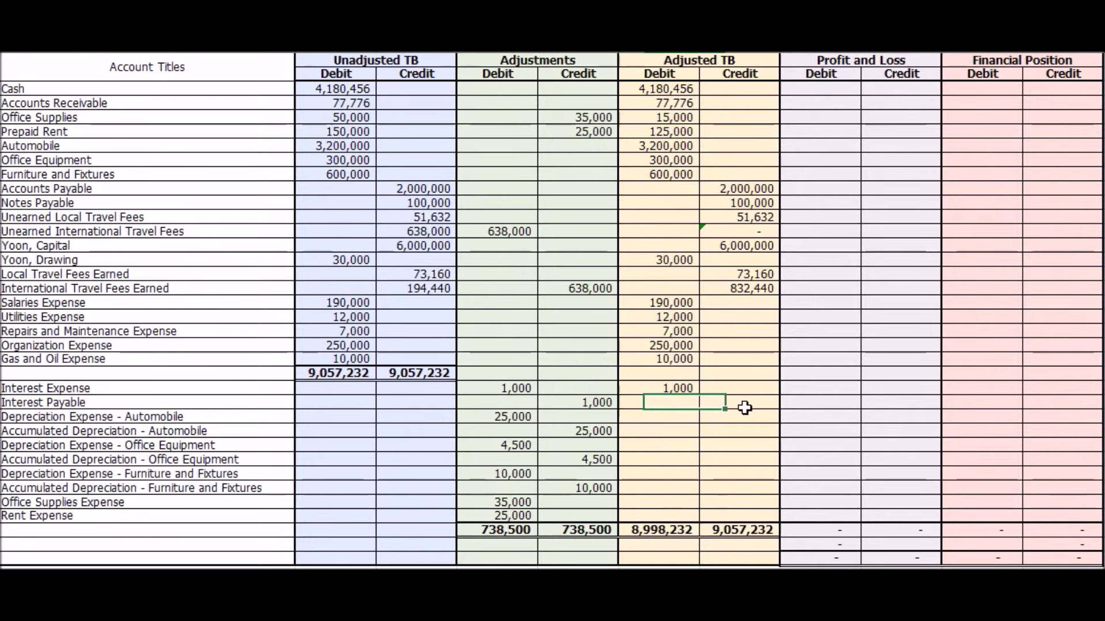
{"action": "type", "text": "="}
{"action": "left_click", "coordinate": [590, 403]}
{"action": "key", "text": "Return"}
Step: Link the Adjusted TB debit of Depreciation Expense - Automobile and credit of Accumulated Depreciation - Automobile to their adjustment amounts
{"action": "left_click", "coordinate": [642, 415]}
{"action": "type", "text": "="}
{"action": "left_click", "coordinate": [512, 417]}
{"action": "key", "text": "Return"}
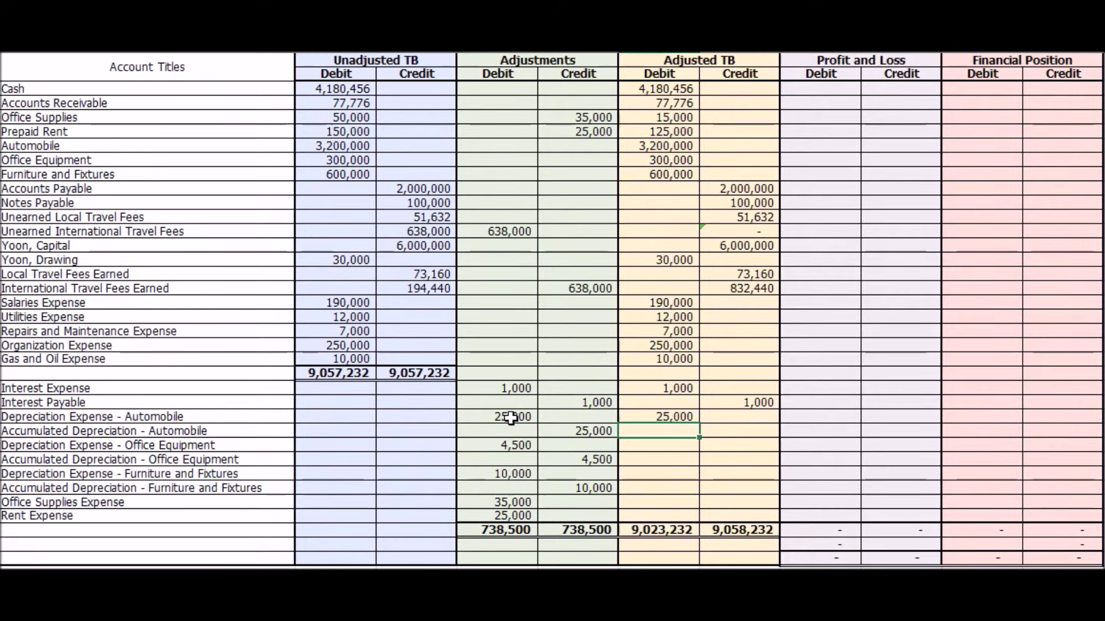
{"action": "double_click", "coordinate": [715, 433]}
{"action": "type", "text": "="}
{"action": "left_click", "coordinate": [598, 431]}
{"action": "key", "text": "Return"}
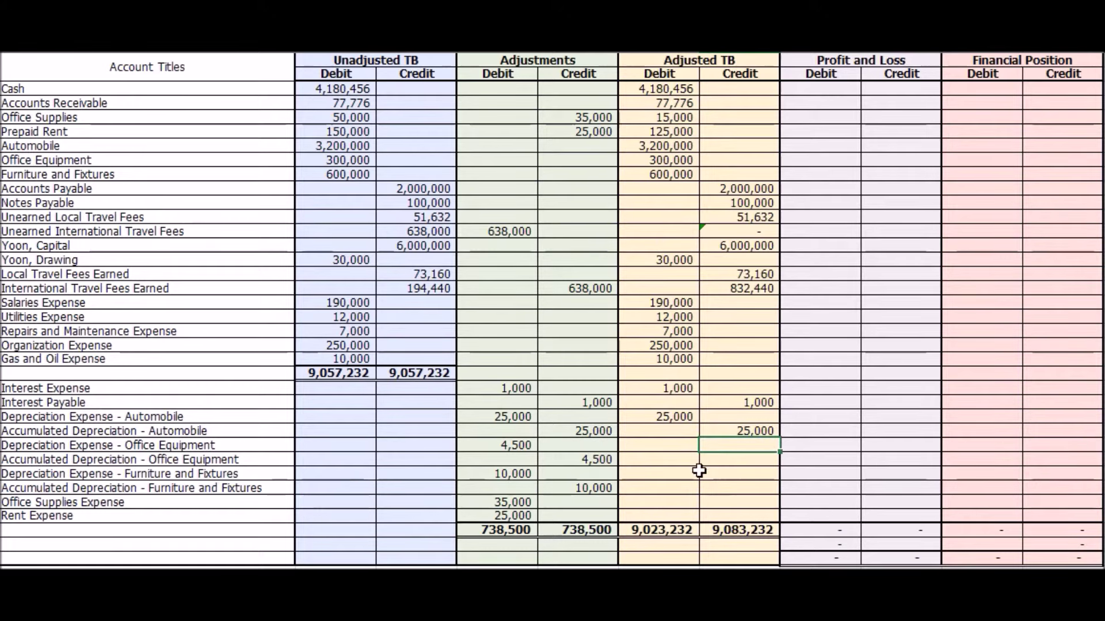
Step: Link the Adjusted TB depreciation expense debit and accumulated depreciation credit of Office Equipment to their adjustment amounts
{"action": "double_click", "coordinate": [677, 447]}
{"action": "type", "text": "="}
{"action": "left_click", "coordinate": [524, 446]}
{"action": "key", "text": "Return"}
{"action": "double_click", "coordinate": [752, 458]}
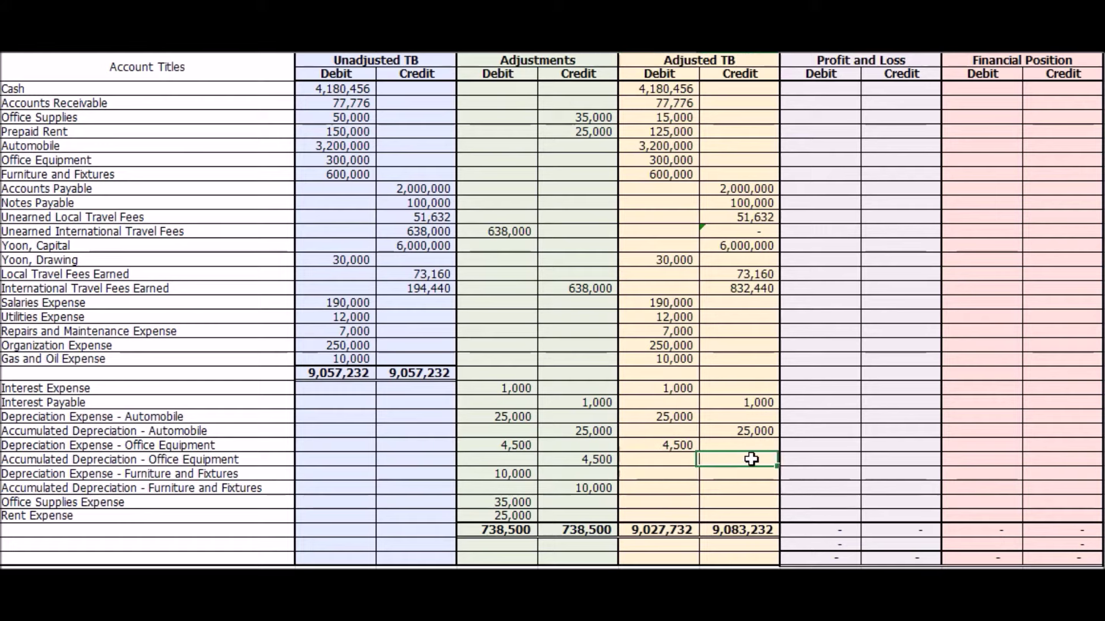
{"action": "type", "text": "="}
{"action": "left_click", "coordinate": [602, 460]}
{"action": "key", "text": "Return"}
Step: Link the Adjusted TB depreciation expense debit and accumulated depreciation credit of Furniture and Fixtures to their adjustment amounts
{"action": "double_click", "coordinate": [663, 474]}
{"action": "type", "text": "="}
{"action": "left_click", "coordinate": [512, 473]}
{"action": "key", "text": "Return"}
{"action": "left_click", "coordinate": [738, 490]}
{"action": "type", "text": "="}
{"action": "left_click", "coordinate": [606, 489]}
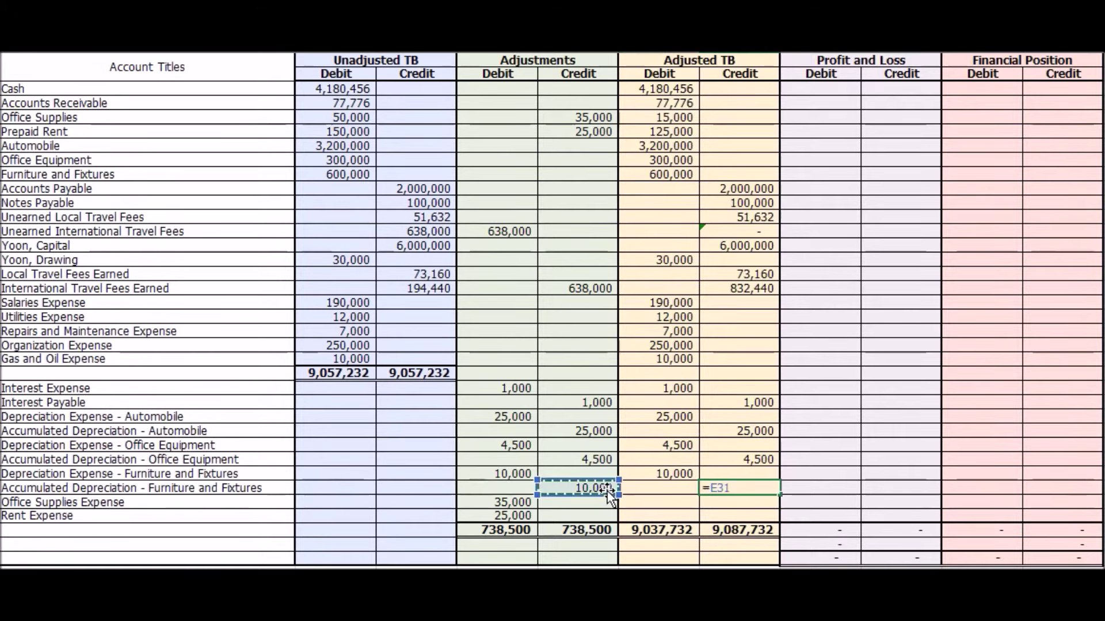
{"action": "key", "text": "Return"}
Step: Link the Adjusted TB debits of Office Supplies Expense and Rent Expense to their adjustment debits
{"action": "left_click", "coordinate": [684, 503]}
{"action": "type", "text": "="}
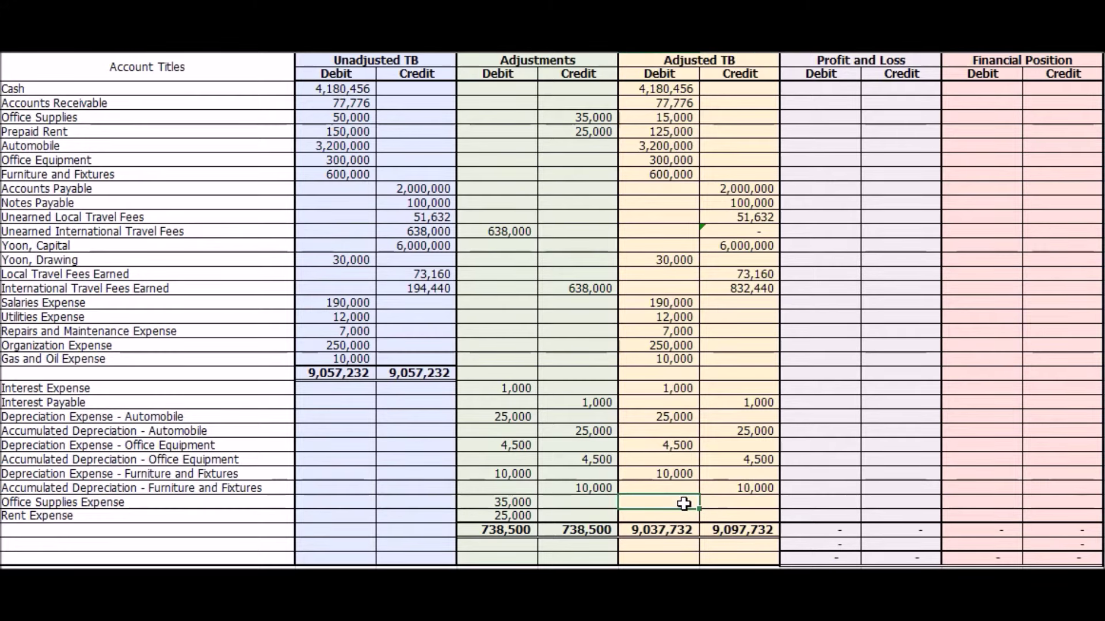
{"action": "left_click", "coordinate": [518, 502]}
{"action": "key", "text": "Return"}
{"action": "type", "text": "="}
{"action": "left_click", "coordinate": [504, 513]}
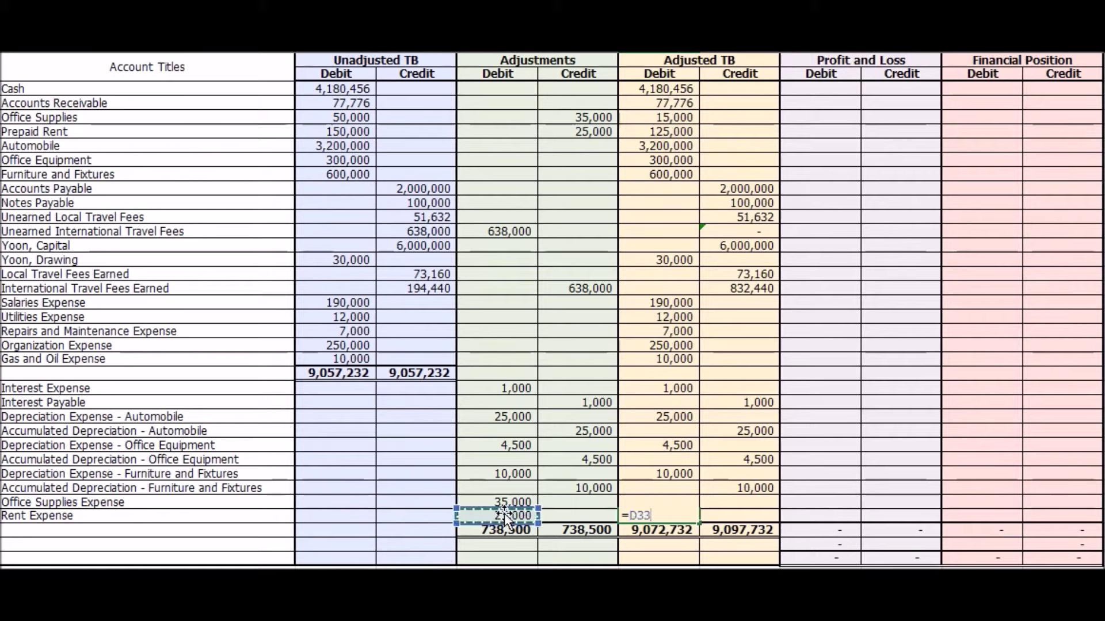
{"action": "key", "text": "Return"}
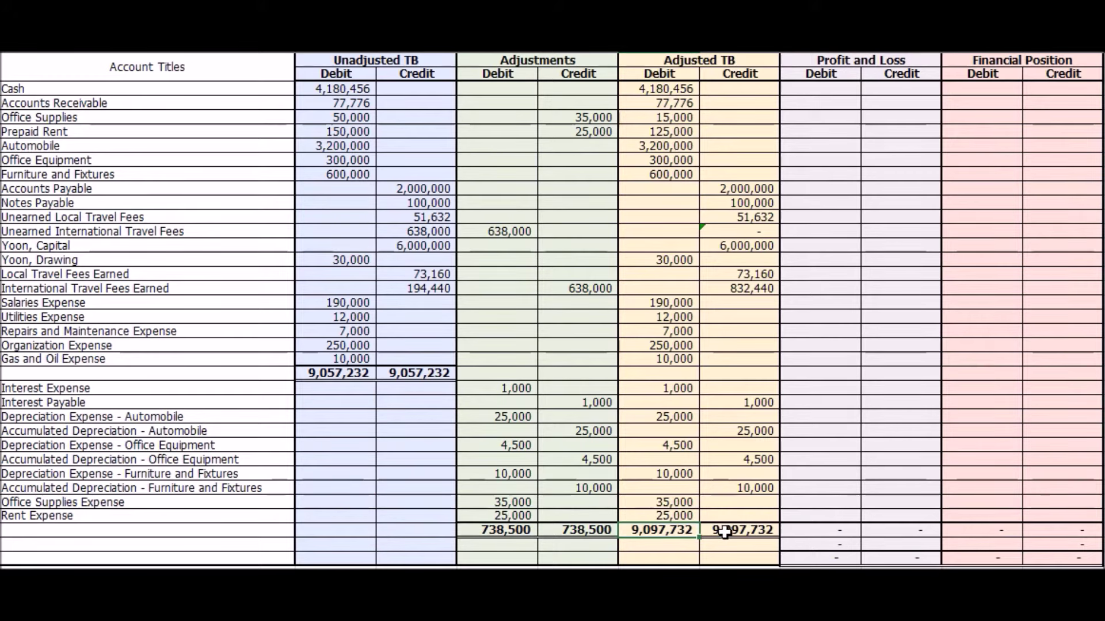
Step: Check the Adjusted TB debit and credit totals, and compare the Unadjusted TB and Adjustments columns with the Adjusted TB columns
{"action": "left_click_drag", "start_coordinate": [719, 529], "coordinate": [650, 530]}
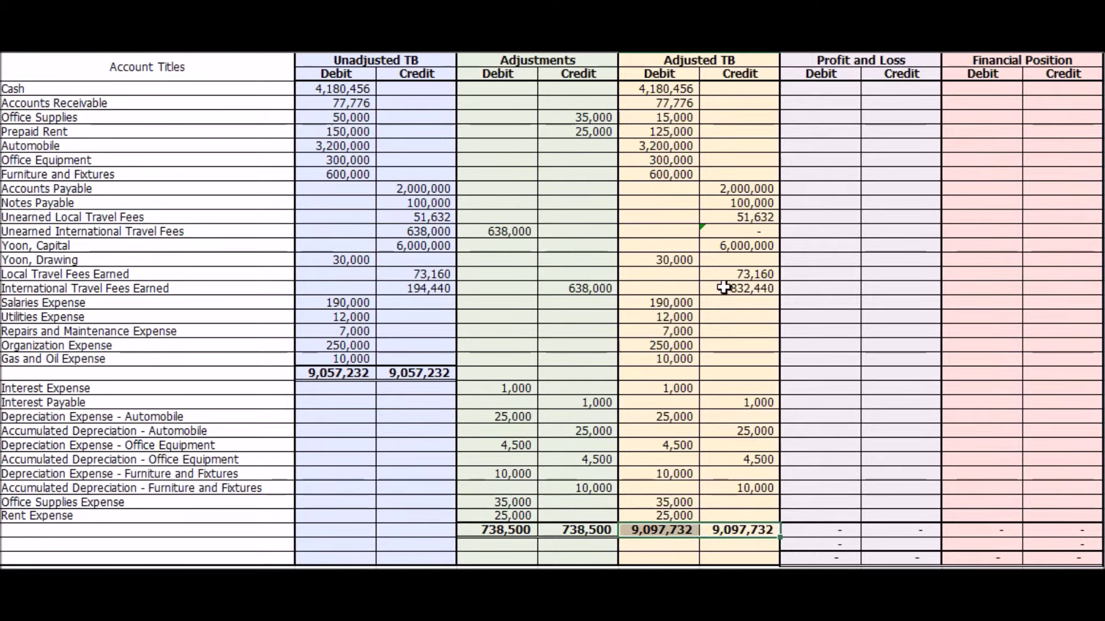
{"action": "left_click_drag", "start_coordinate": [337, 58], "coordinate": [436, 557]}
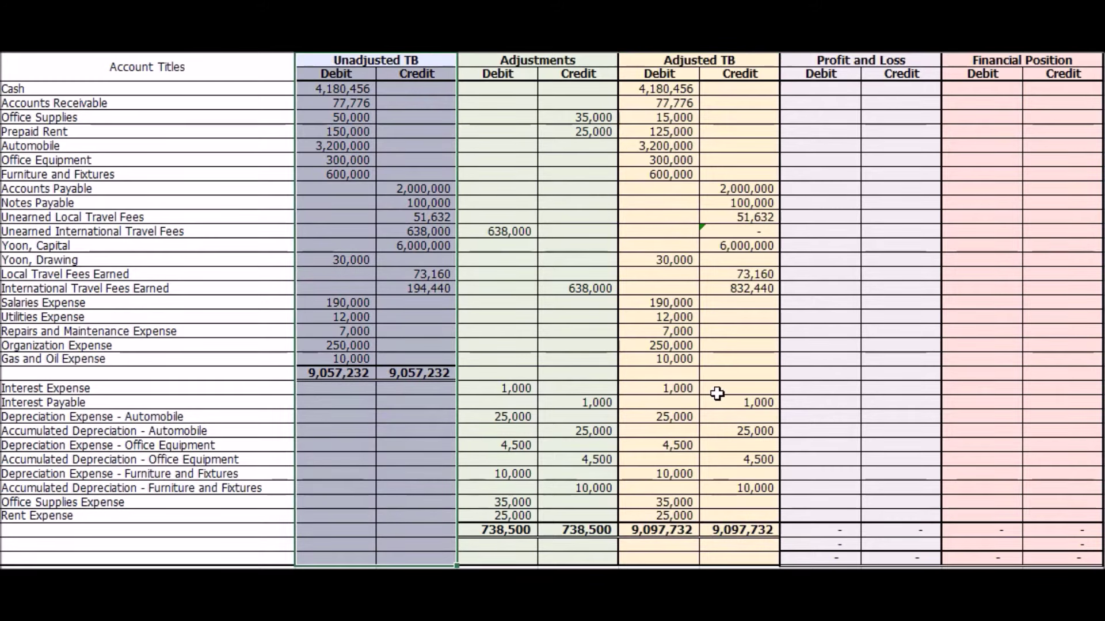
{"action": "left_click", "coordinate": [482, 59]}
{"action": "left_click_drag", "start_coordinate": [482, 60], "coordinate": [586, 554]}
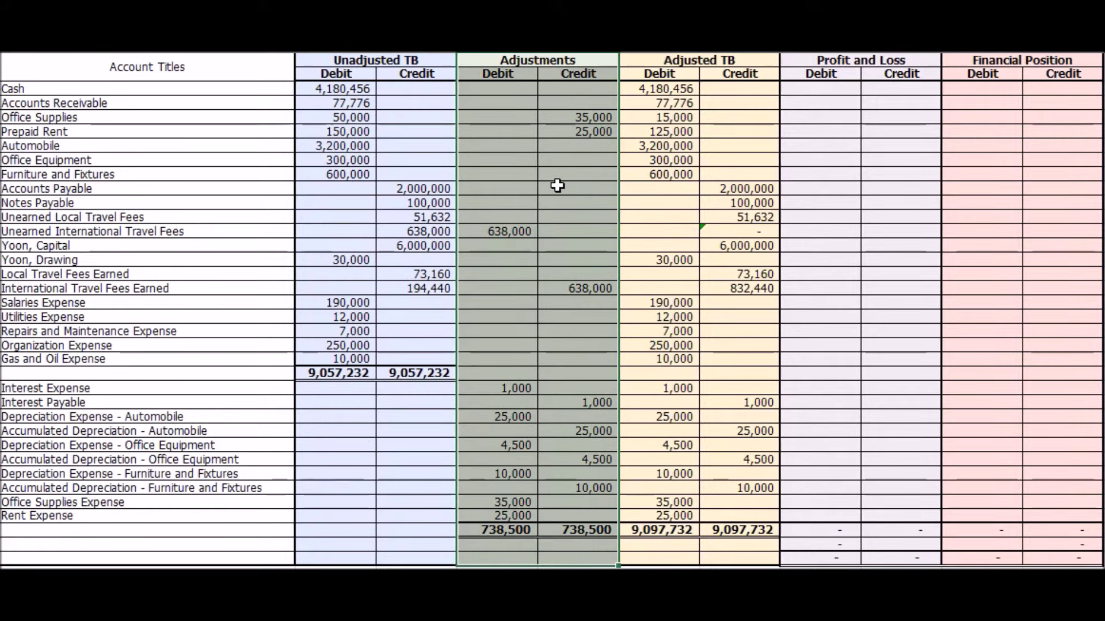
{"action": "left_click_drag", "start_coordinate": [374, 62], "coordinate": [574, 562]}
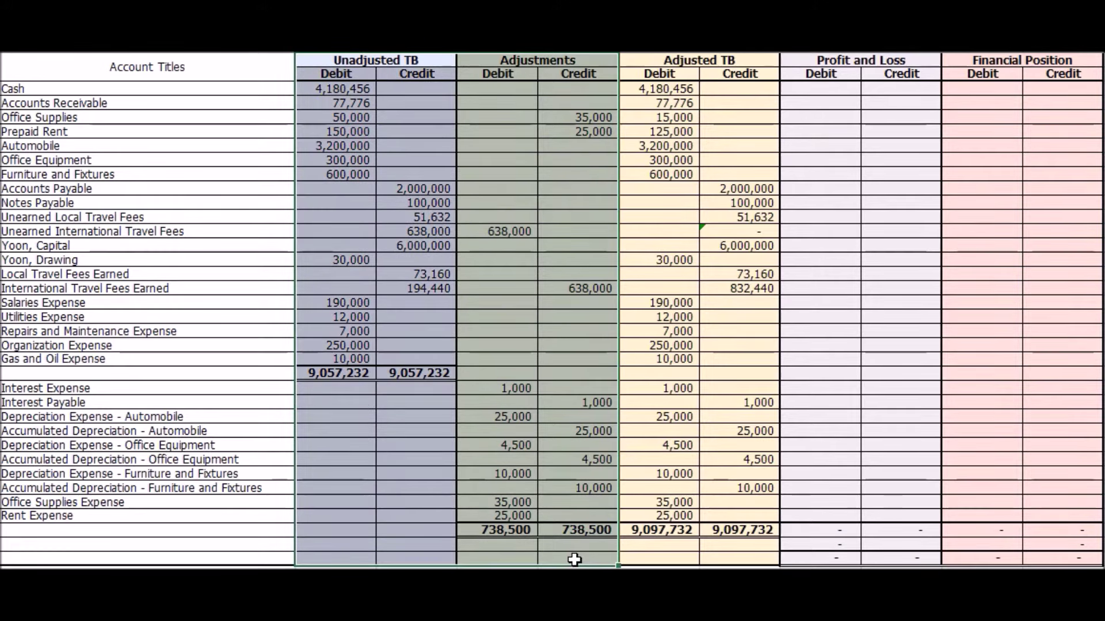
{"action": "left_click_drag", "start_coordinate": [652, 60], "coordinate": [746, 558]}
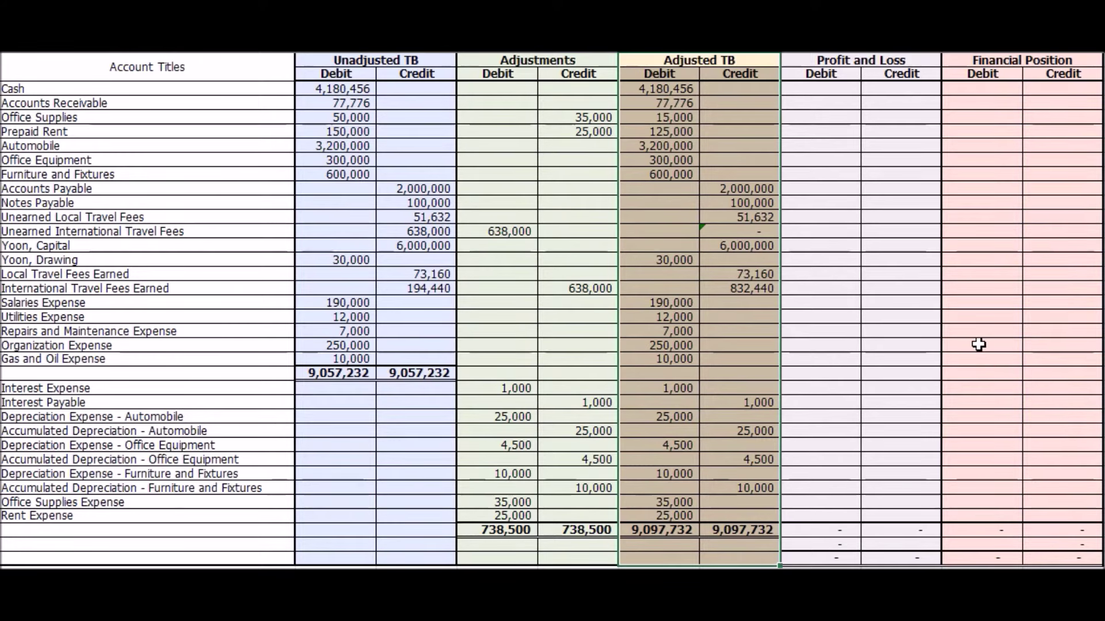
{"action": "left_click", "coordinate": [728, 558]}
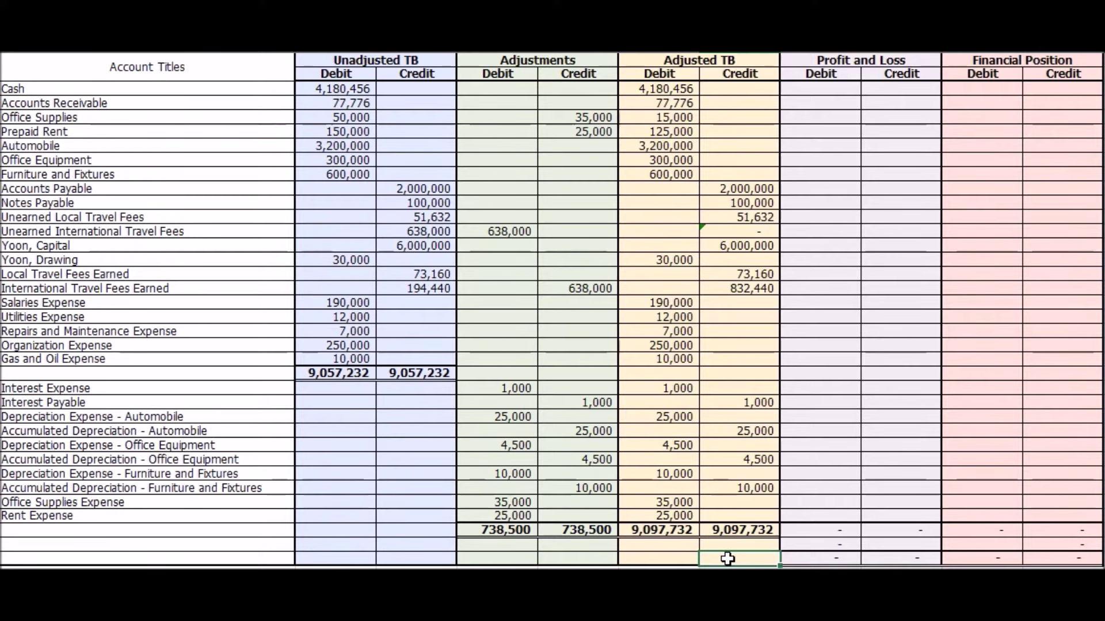
Step: Examine the Profit and Loss and Financial Position columns and the account titles to identify the income and expense accounts
{"action": "mouse_move", "coordinate": [821, 73]}
{"action": "left_mouse_down"}
{"action": "mouse_move", "coordinate": [897, 75]}
{"action": "mouse_move", "coordinate": [1060, 556]}
{"action": "left_mouse_up"}
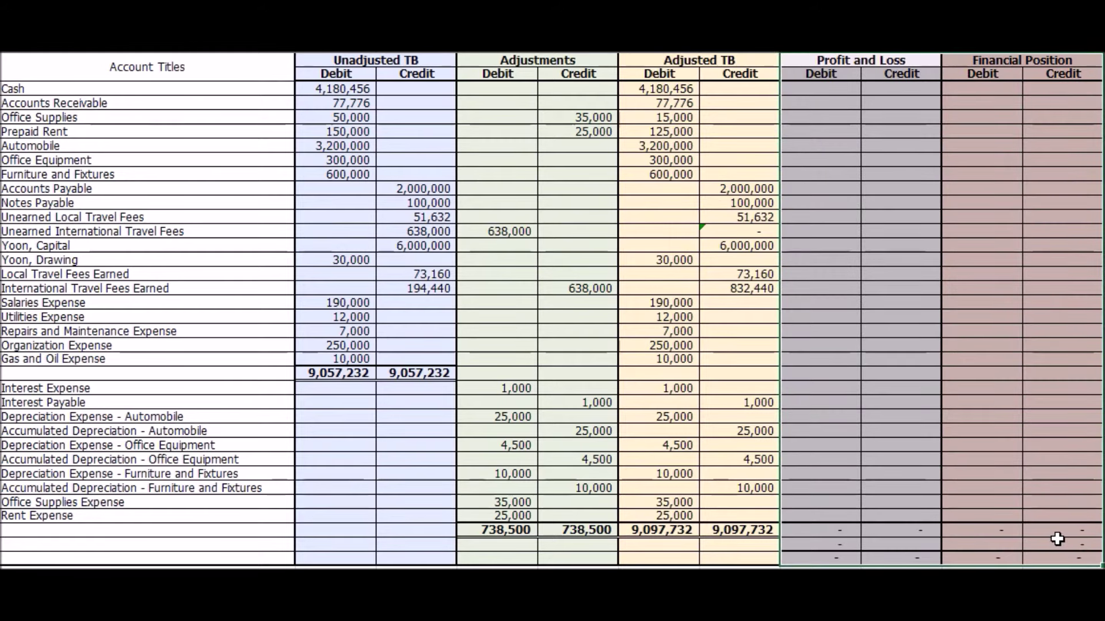
{"action": "left_click", "coordinate": [931, 294]}
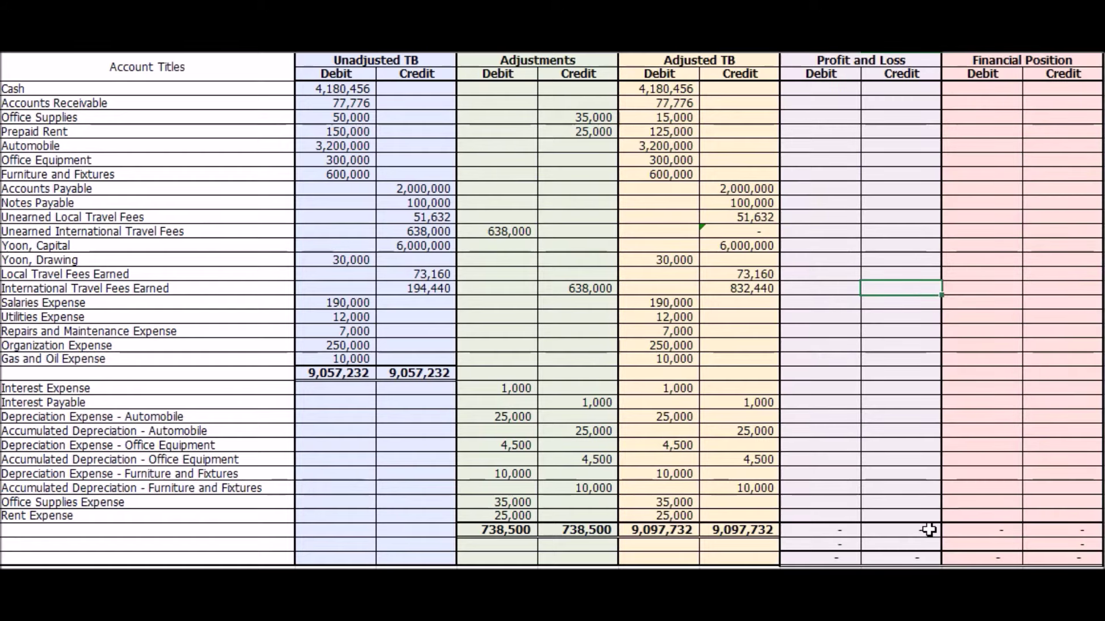
{"action": "left_click", "coordinate": [127, 88]}
{"action": "left_click_drag", "start_coordinate": [128, 88], "coordinate": [108, 518]}
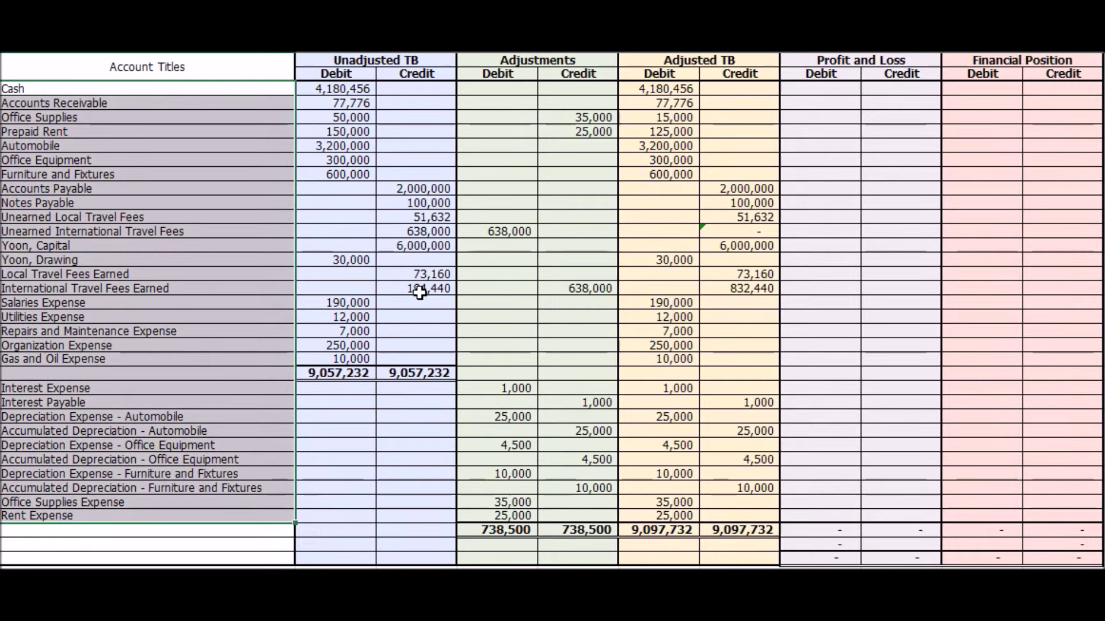
{"action": "left_click", "coordinate": [907, 172]}
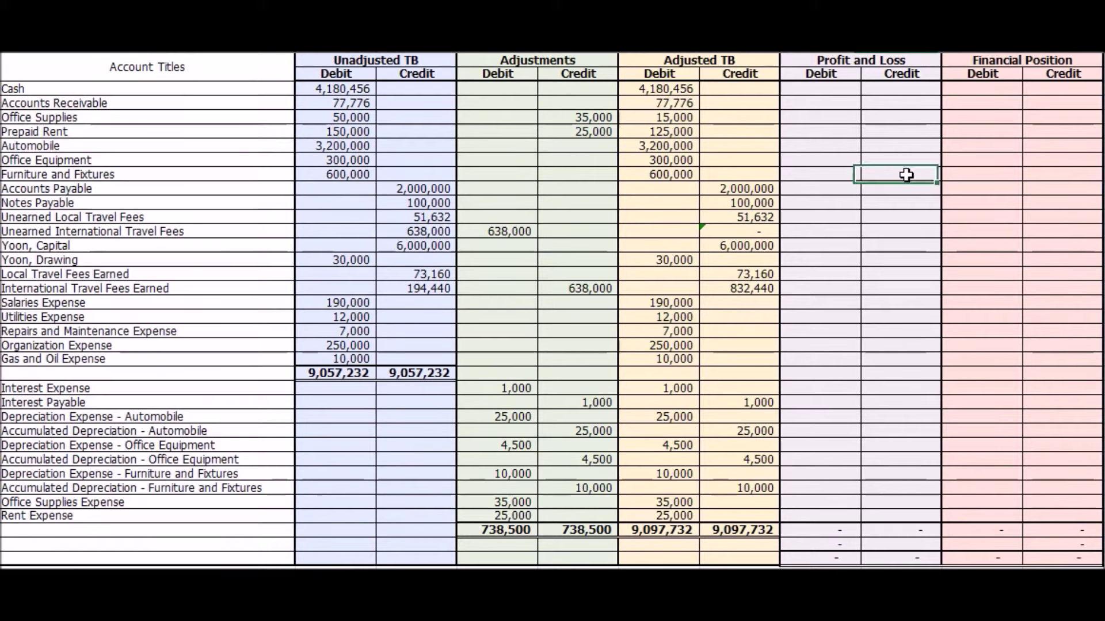
{"action": "left_click_drag", "start_coordinate": [812, 73], "coordinate": [889, 556]}
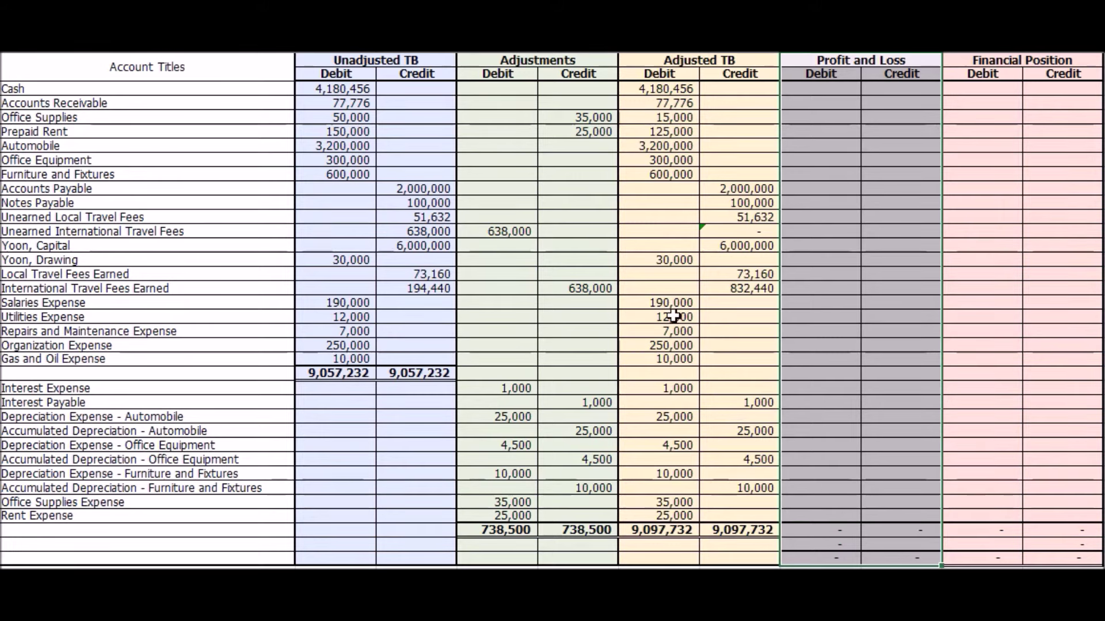
{"action": "left_click_drag", "start_coordinate": [88, 275], "coordinate": [96, 358]}
{"action": "left_click_drag", "start_coordinate": [57, 90], "coordinate": [77, 358]}
{"action": "left_click", "coordinate": [69, 260]}
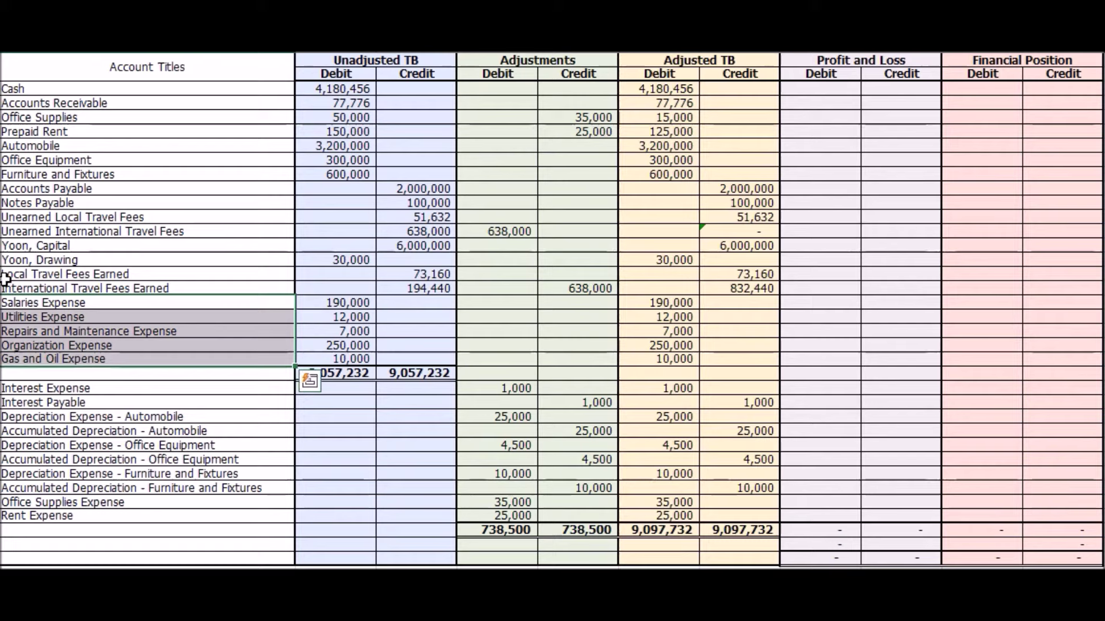
{"action": "left_click_drag", "start_coordinate": [6, 275], "coordinate": [745, 361]}
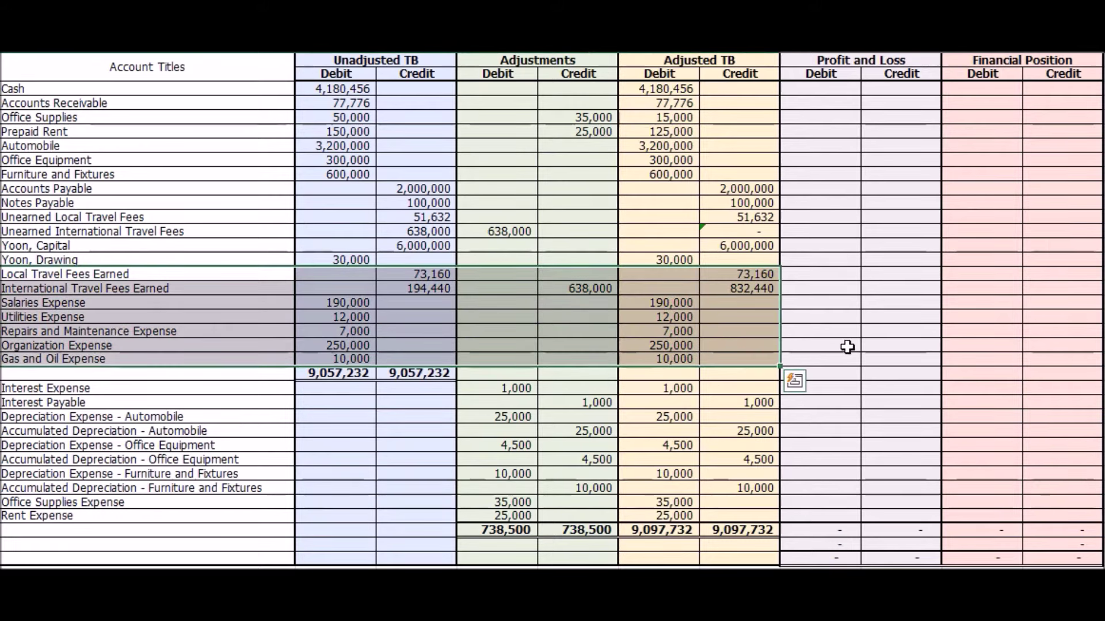
Step: Link the Profit and Loss credits of Local and International Travel Fees Earned to their Adjusted TB credits
{"action": "left_click", "coordinate": [890, 275]}
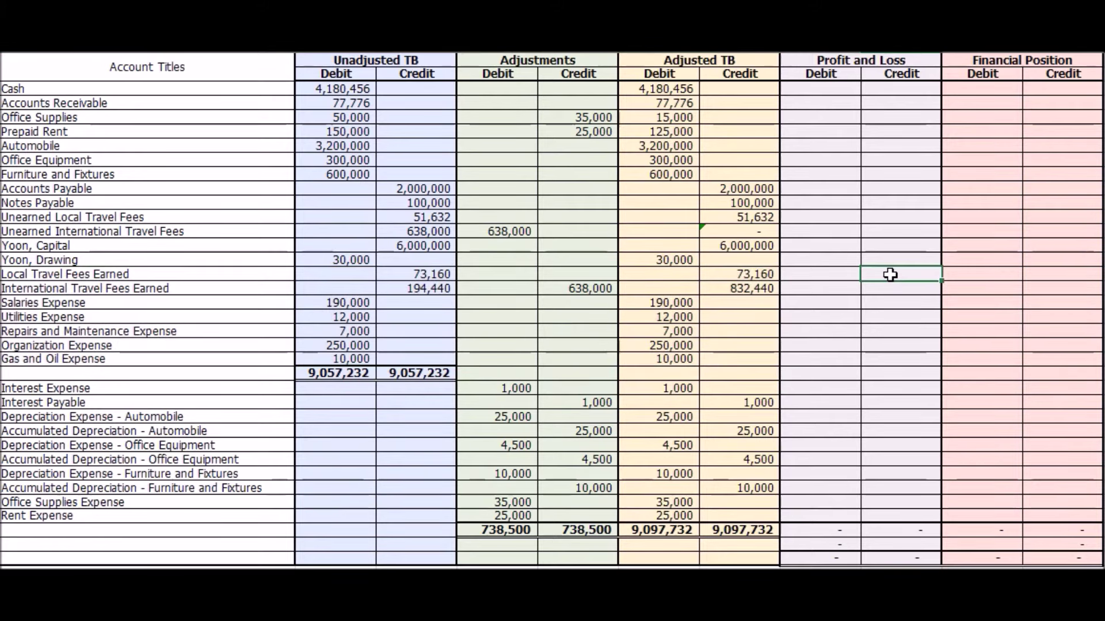
{"action": "type", "text": "="}
{"action": "left_click", "coordinate": [754, 277]}
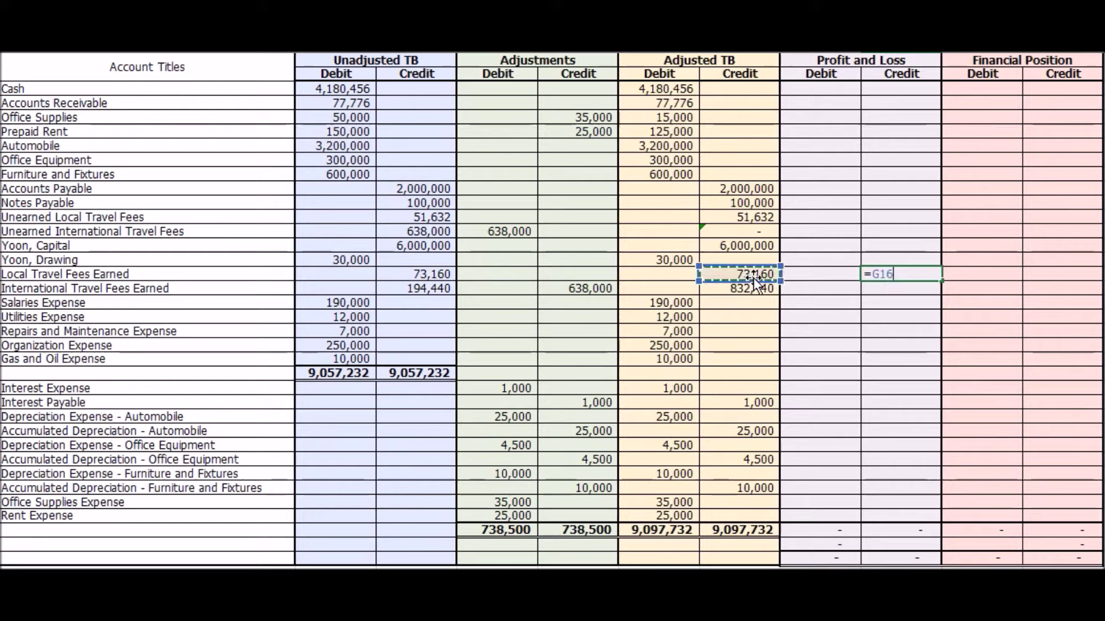
{"action": "key", "text": "Return"}
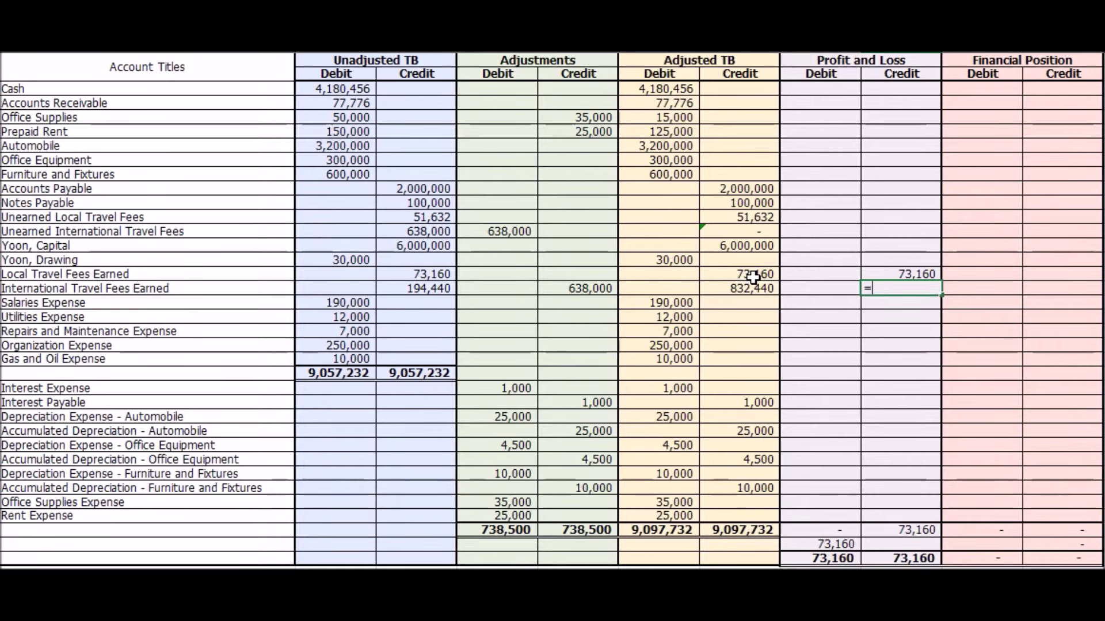
{"action": "type", "text": "="}
{"action": "left_click", "coordinate": [753, 290]}
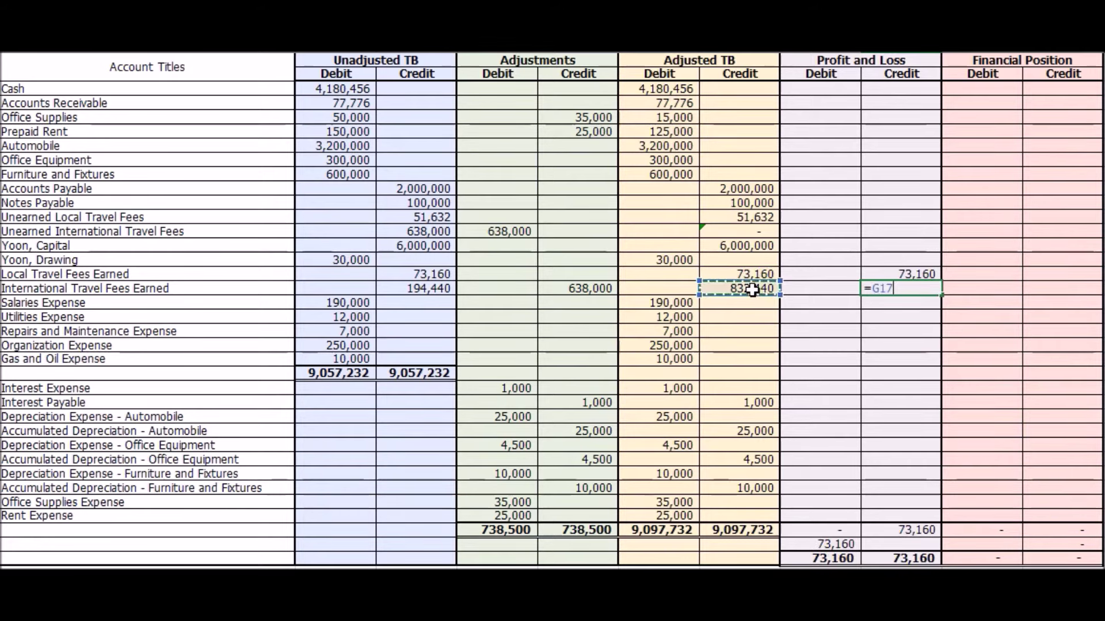
{"action": "key", "text": "Return"}
Step: Link the Profit and Loss debits of Salaries Expense and Utilities Expense to their Adjusted TB debits
{"action": "left_click", "coordinate": [814, 302]}
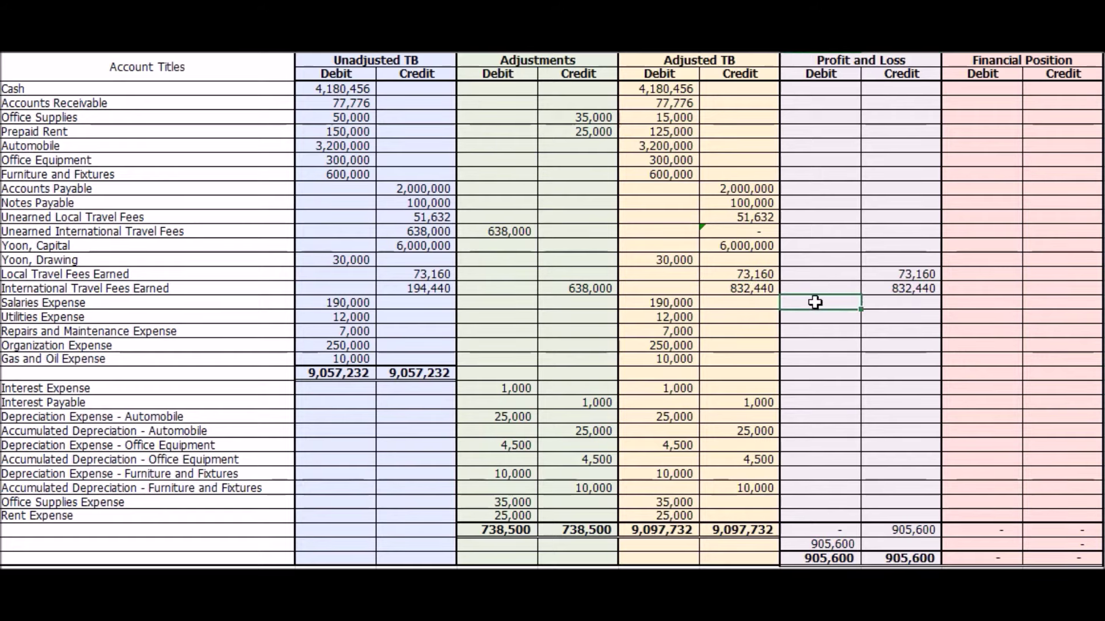
{"action": "type", "text": "="}
{"action": "left_click", "coordinate": [659, 304]}
{"action": "key", "text": "Return"}
{"action": "type", "text": "="}
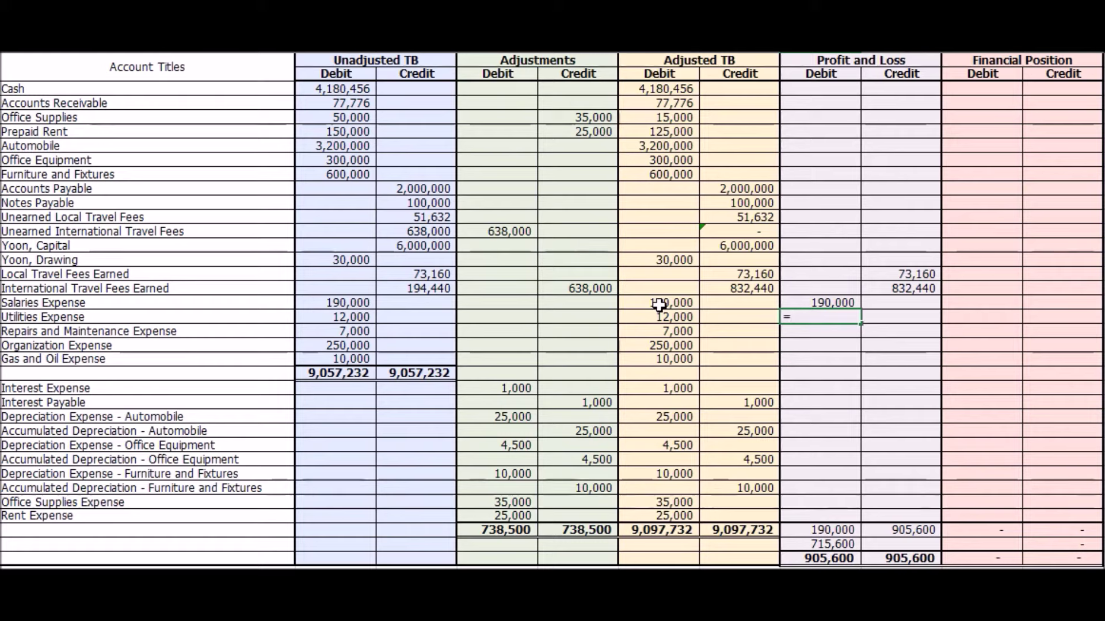
{"action": "left_click", "coordinate": [681, 317]}
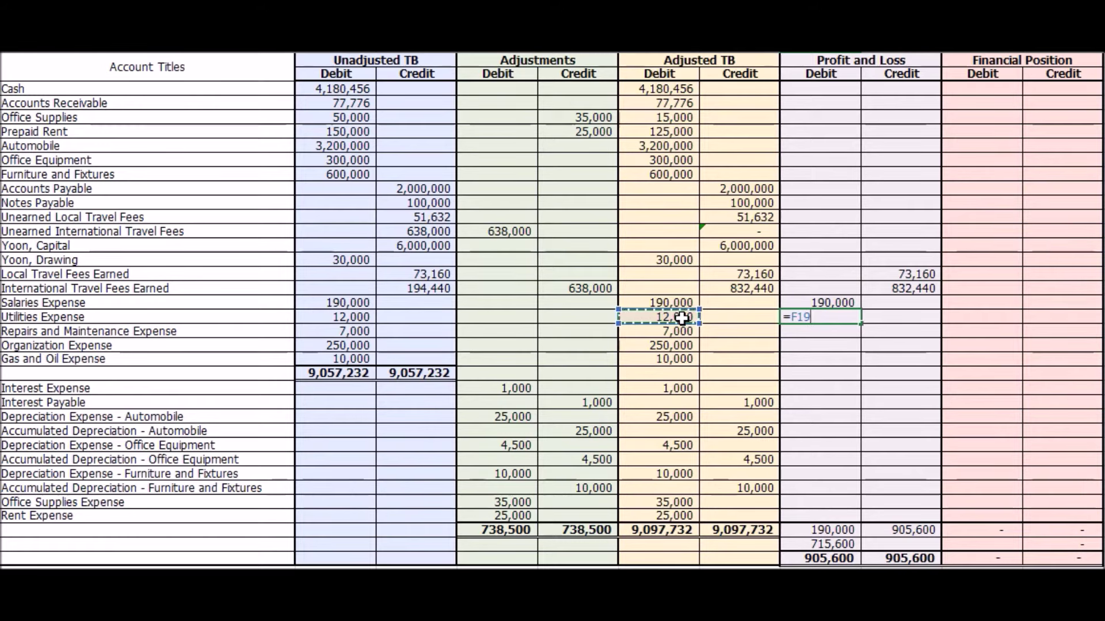
{"action": "key", "text": "Return"}
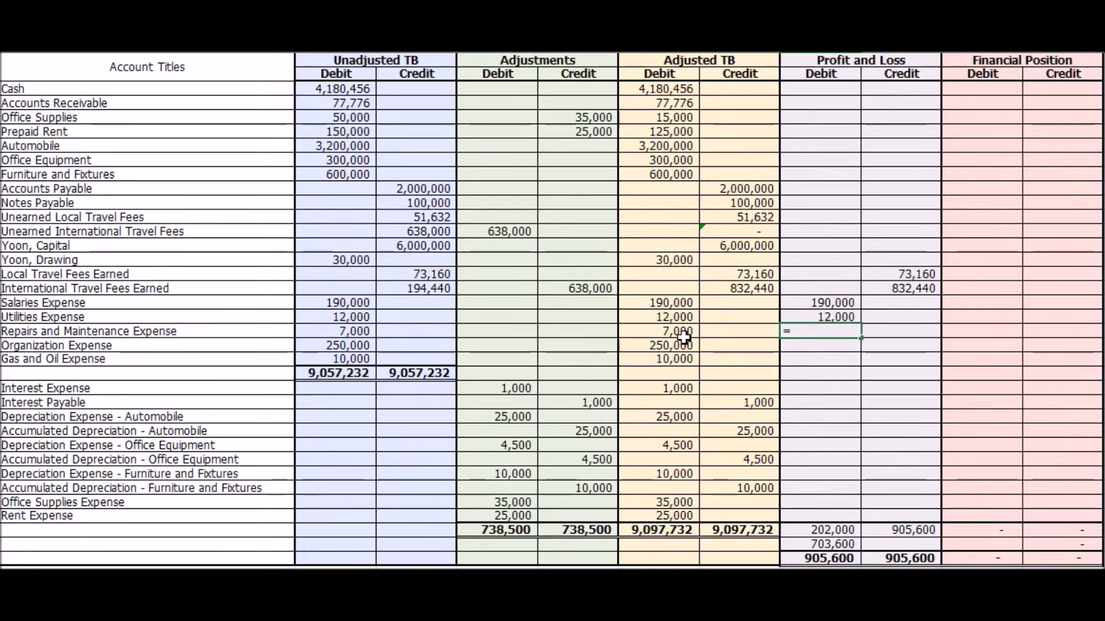
Step: Link the Profit and Loss debits of Repairs and Maintenance, Organization, and Gas and Oil Expense to their Adjusted TB debits
{"action": "left_click", "coordinate": [684, 331]}
{"action": "key", "text": "Return"}
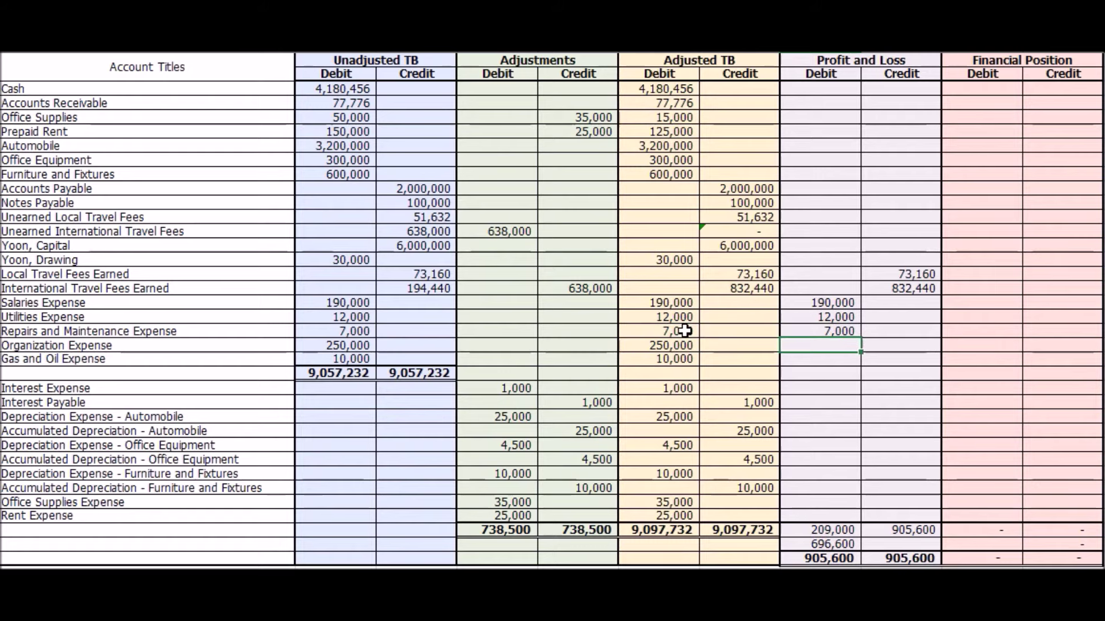
{"action": "type", "text": "="}
{"action": "left_click", "coordinate": [679, 345]}
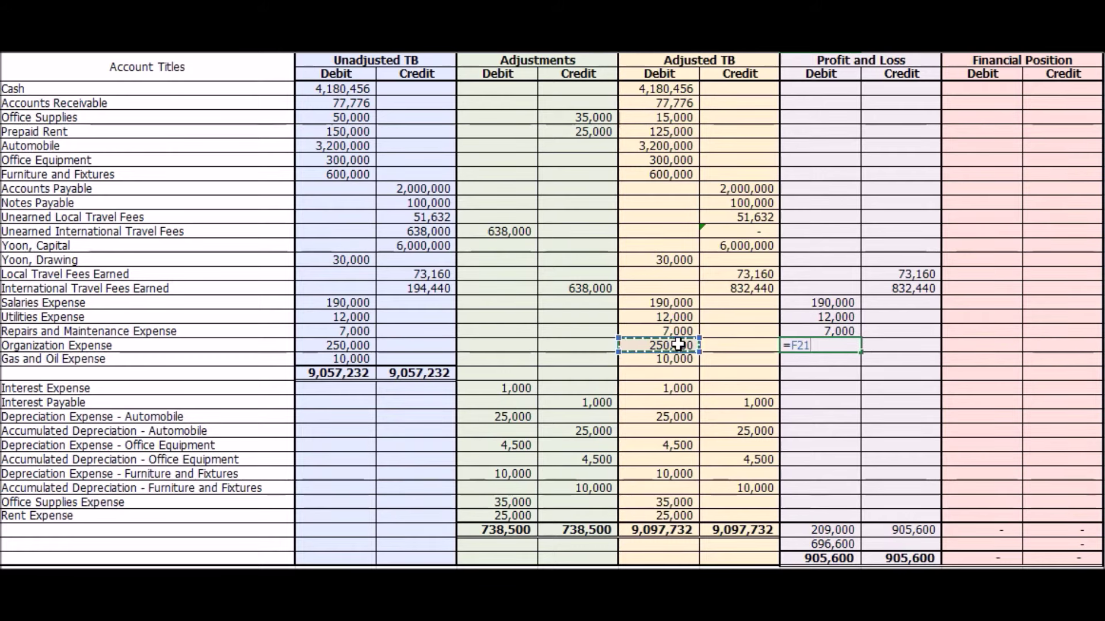
{"action": "key", "text": "Return"}
{"action": "type", "text": "="}
{"action": "left_click", "coordinate": [677, 361]}
{"action": "key", "text": "Return"}
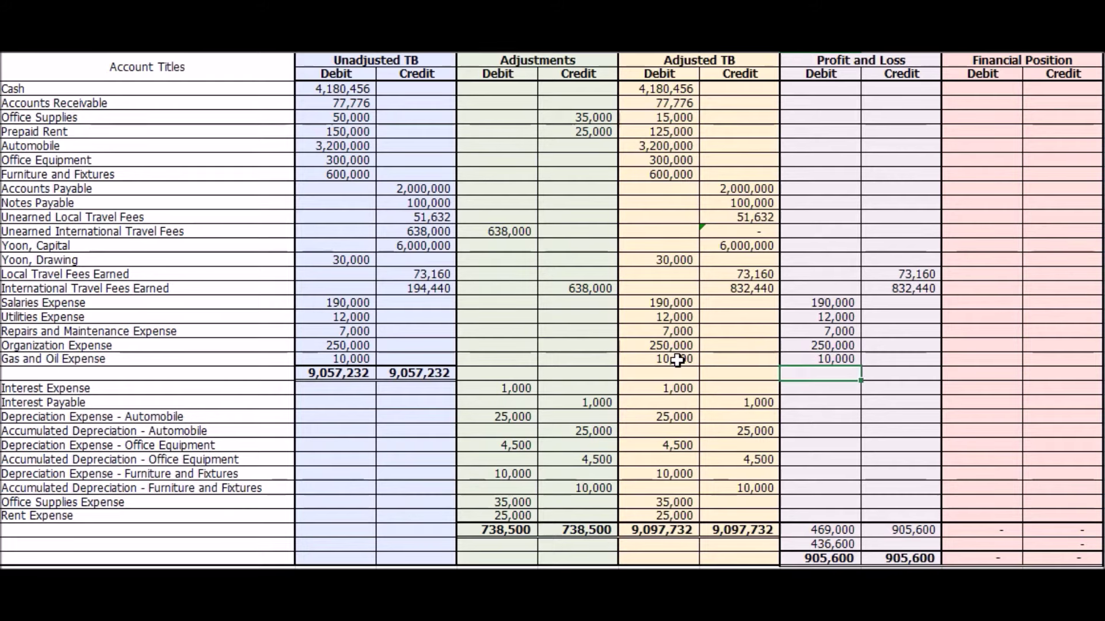
Step: Link the Profit and Loss debits of Interest Expense and Depreciation Expense - Automobile to their Adjusted TB debits
{"action": "left_click_drag", "start_coordinate": [24, 391], "coordinate": [742, 516]}
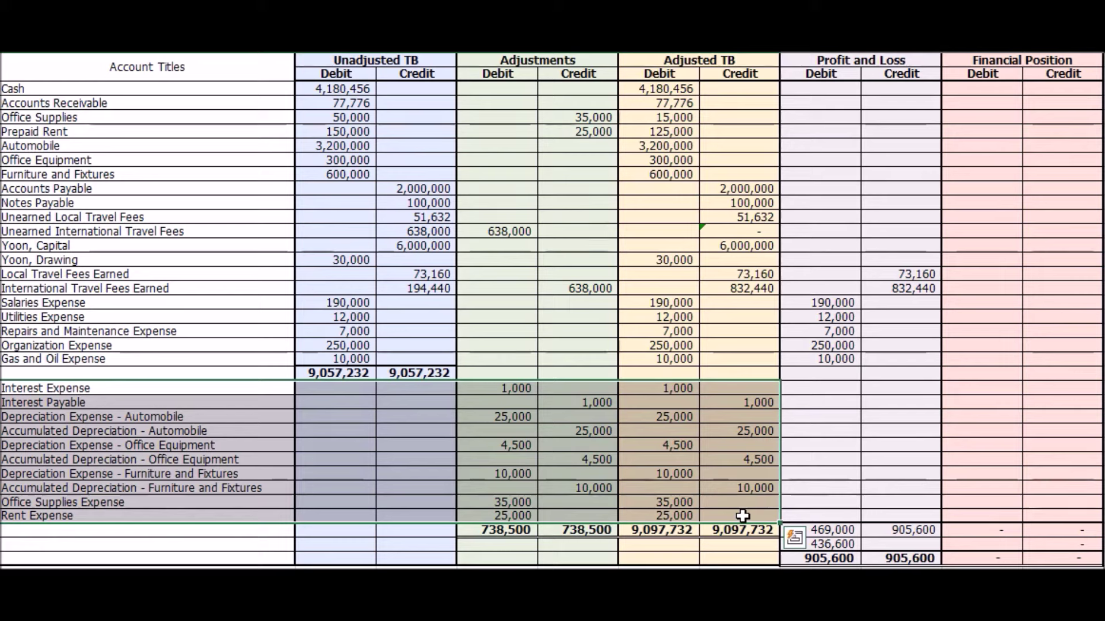
{"action": "left_click", "coordinate": [840, 388]}
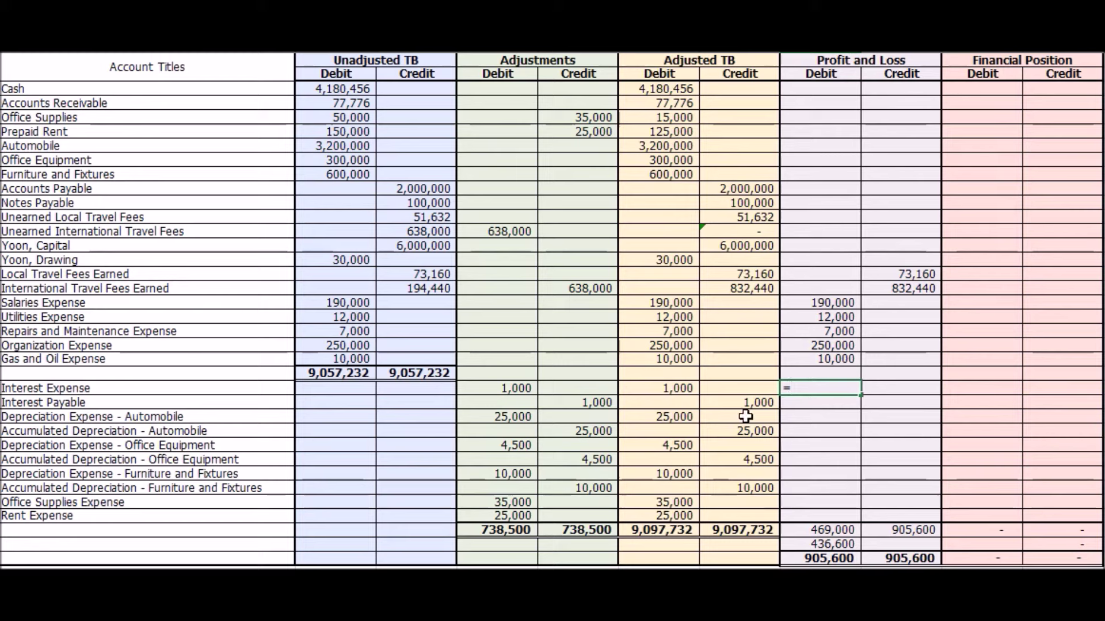
{"action": "left_click", "coordinate": [674, 389]}
{"action": "key", "text": "Return"}
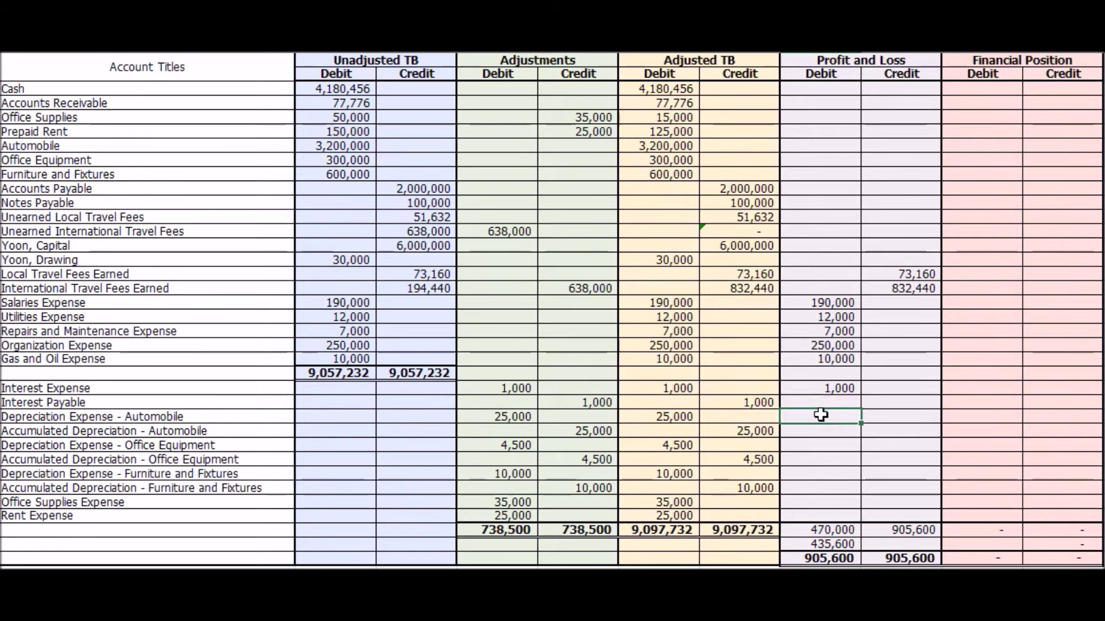
{"action": "left_click", "coordinate": [668, 416]}
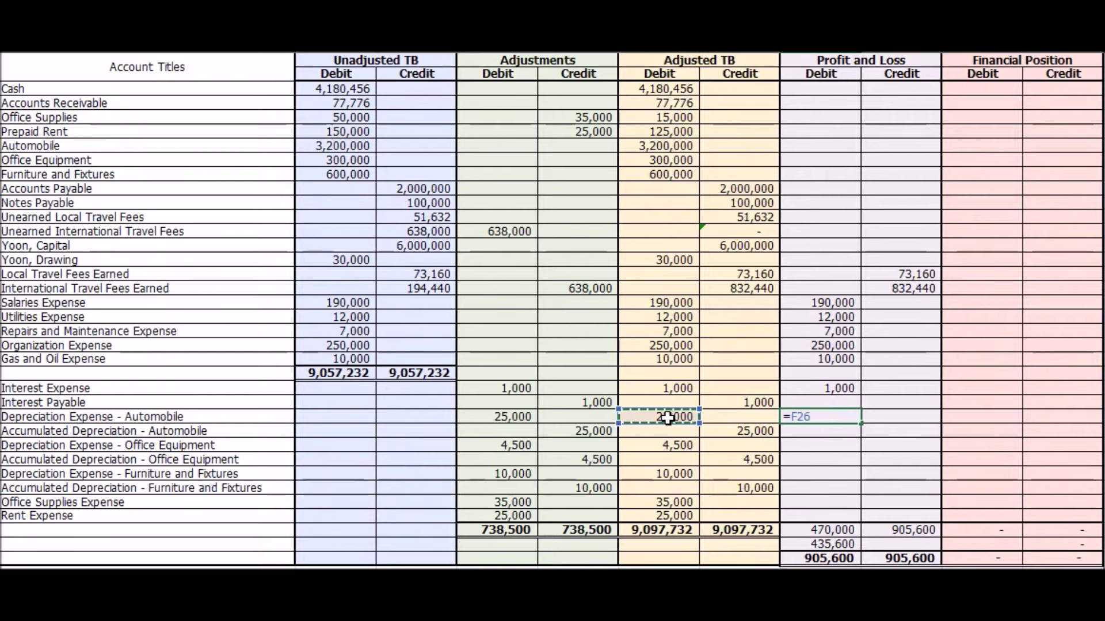
{"action": "key", "text": "Return"}
Step: Link the Profit and Loss depreciation expense debits of Office Equipment and Furniture and Fixtures to their Adjusted TB debits
{"action": "key", "text": "Down"}
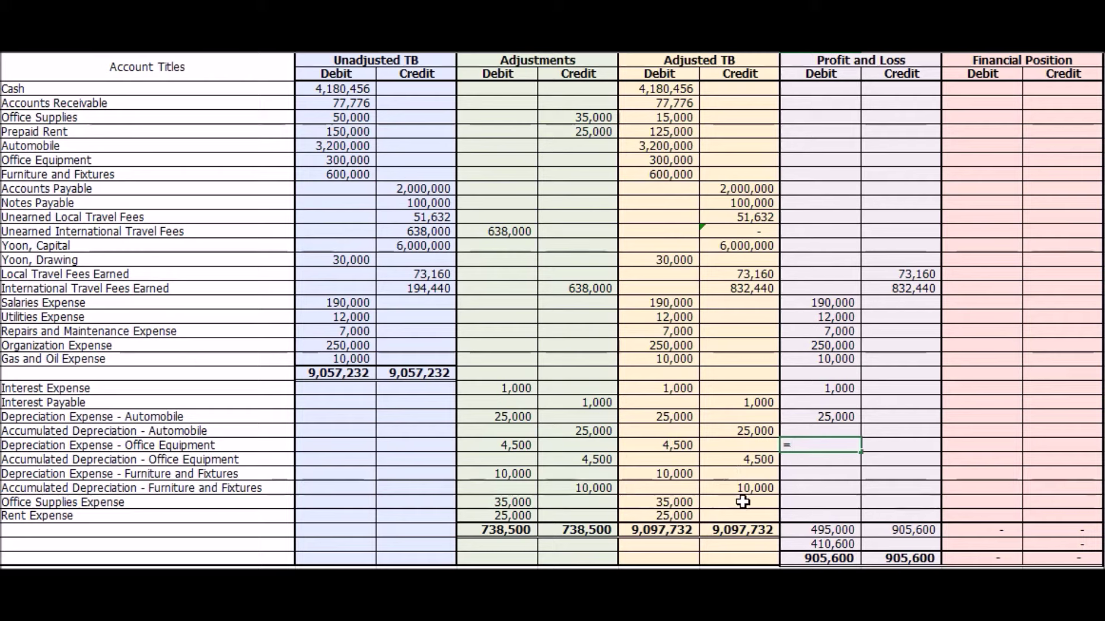
{"action": "left_click", "coordinate": [678, 444]}
{"action": "key", "text": "Return"}
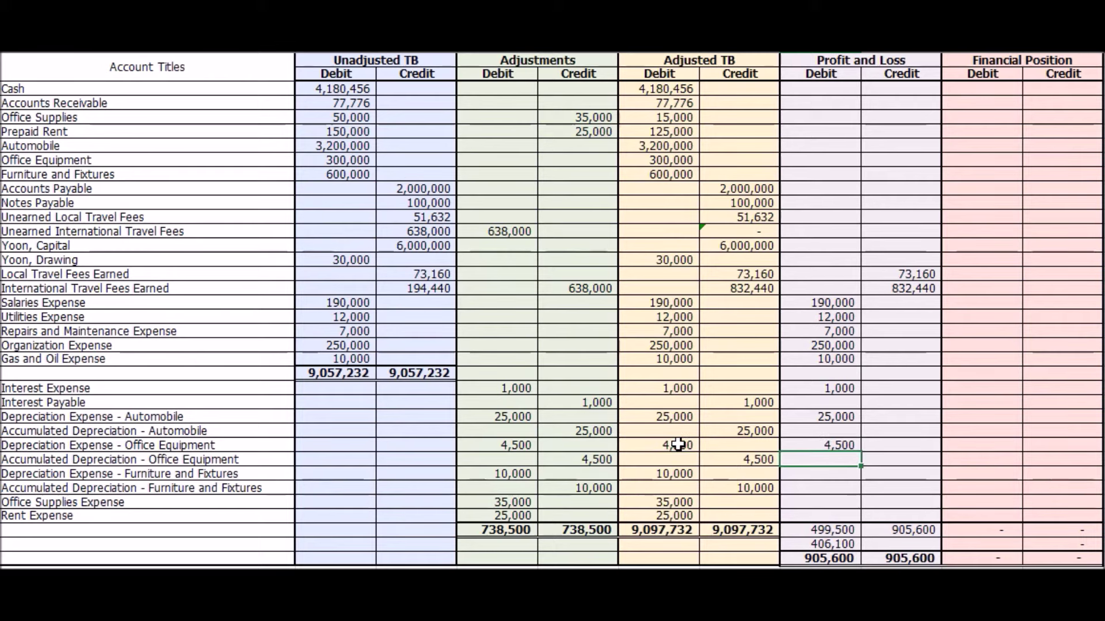
{"action": "key", "text": "Down"}
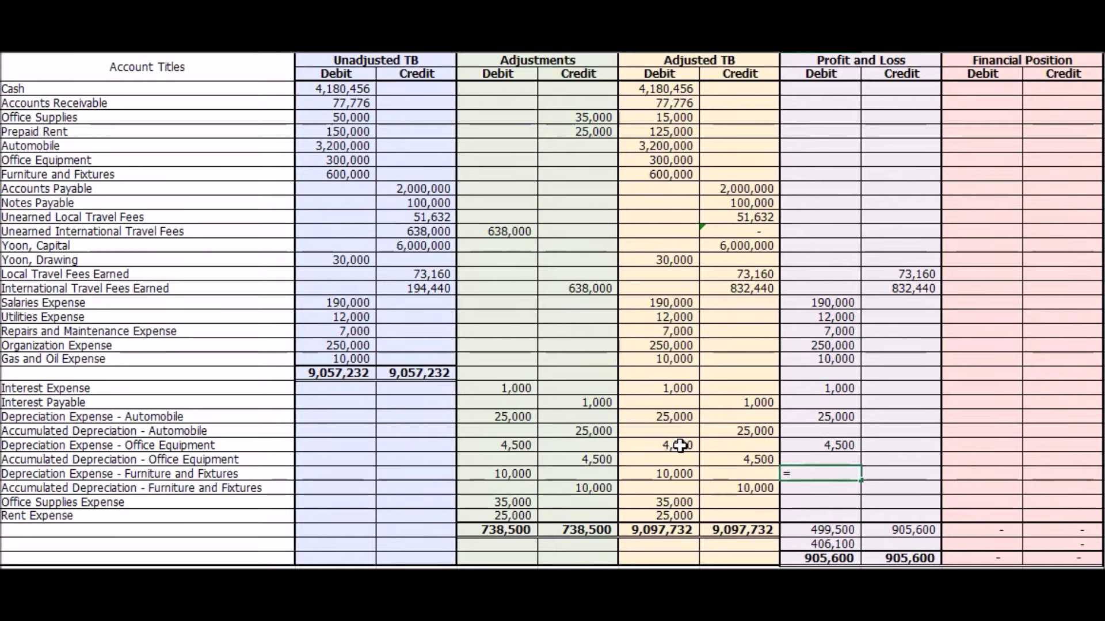
{"action": "left_click", "coordinate": [680, 474]}
{"action": "key", "text": "Return"}
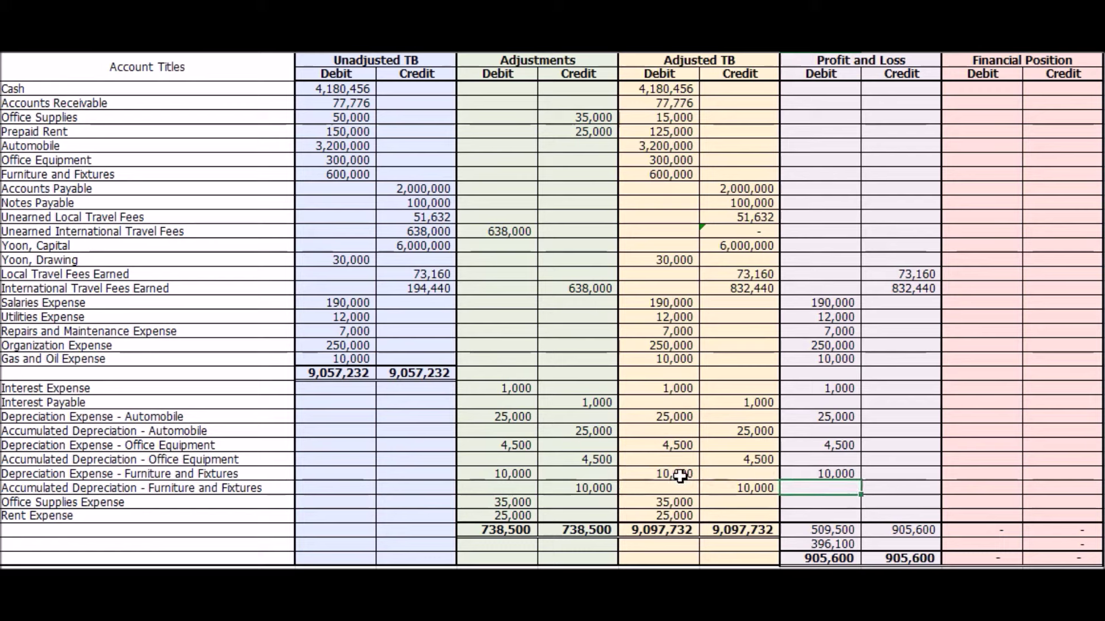
Step: Link the Profit and Loss debits of Office Supplies Expense and Rent Expense to their Adjusted TB debits
{"action": "key", "text": "Down"}
{"action": "type", "text": "="}
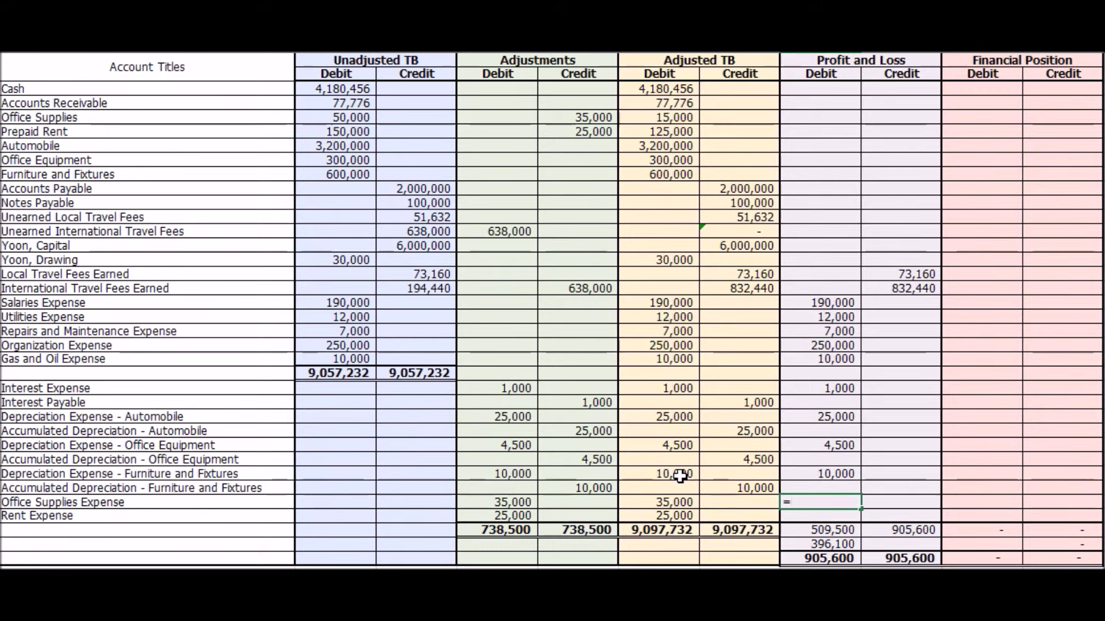
{"action": "left_click", "coordinate": [666, 501]}
{"action": "key", "text": "Return"}
{"action": "type", "text": "="}
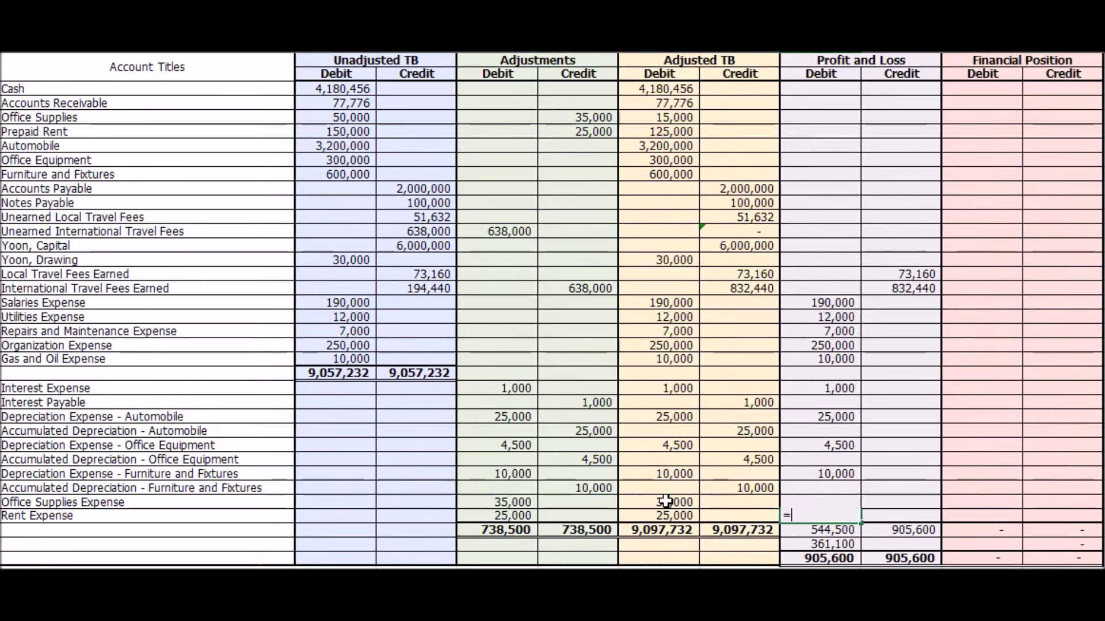
{"action": "left_click", "coordinate": [669, 517]}
{"action": "key", "text": "Return"}
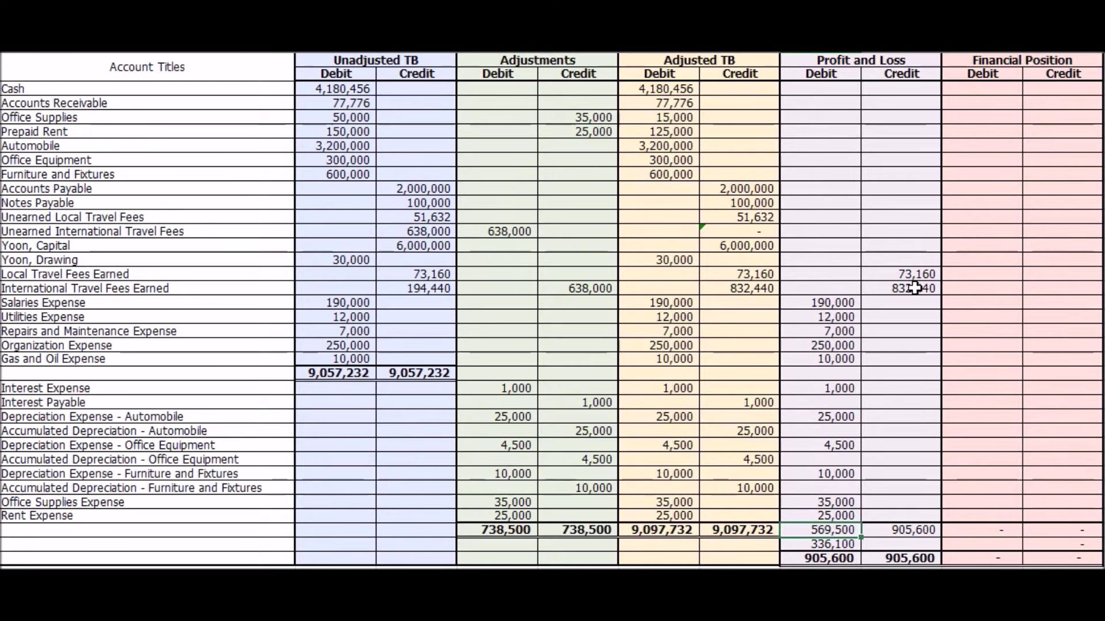
Step: Examine the Profit and Loss debit and credit columns, their subtotals and the balancing amount between them
{"action": "left_click_drag", "start_coordinate": [907, 273], "coordinate": [925, 530]}
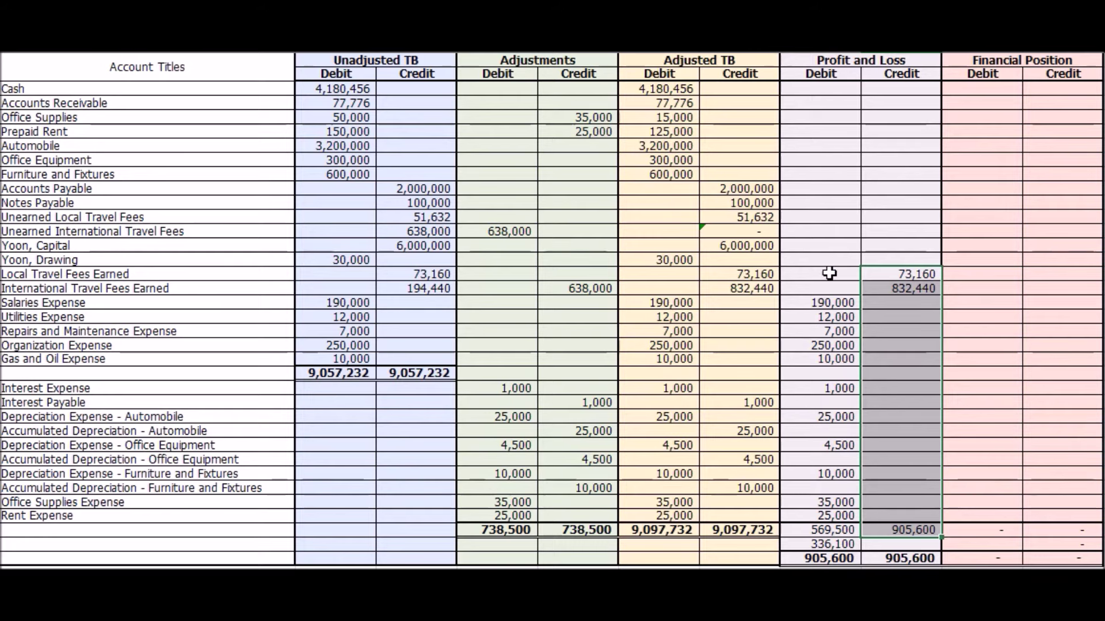
{"action": "left_click_drag", "start_coordinate": [829, 272], "coordinate": [841, 528]}
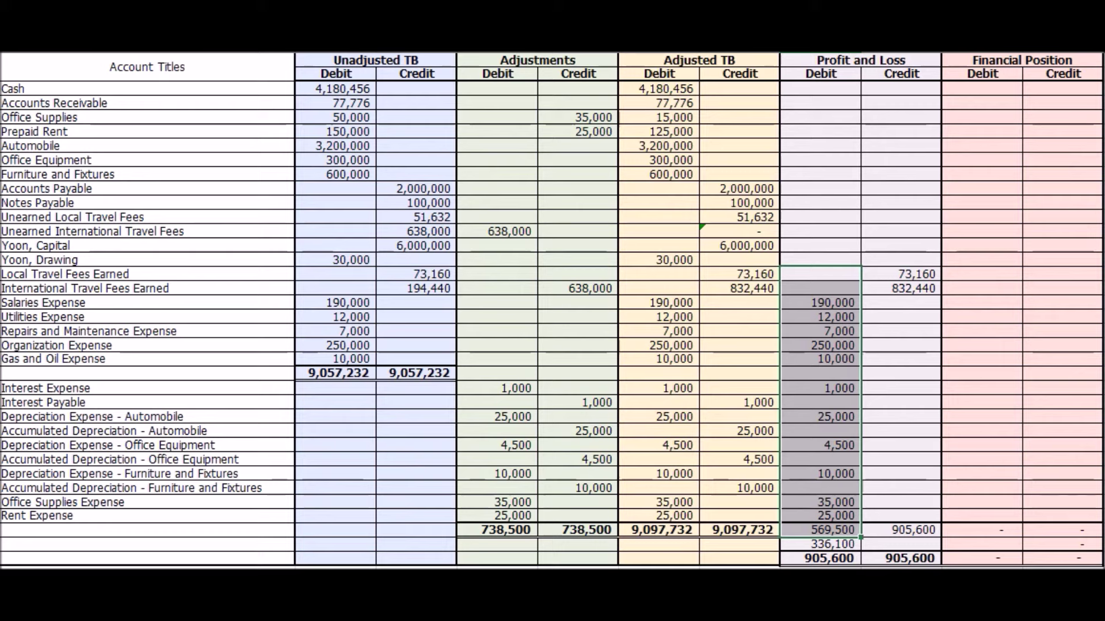
{"action": "left_click", "coordinate": [915, 531]}
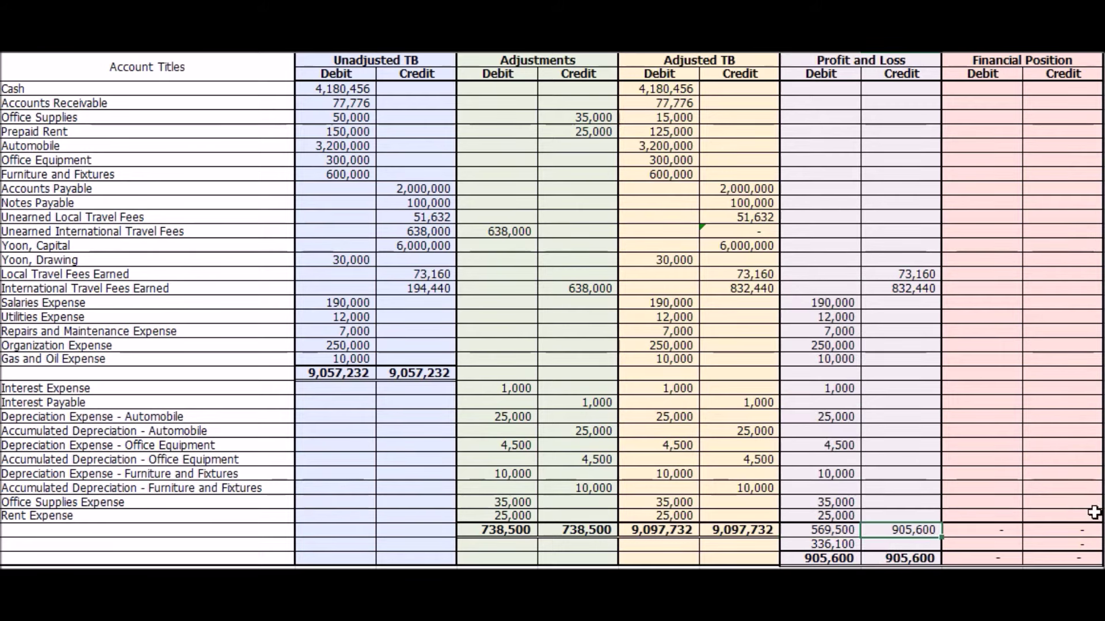
{"action": "left_click", "coordinate": [834, 531]}
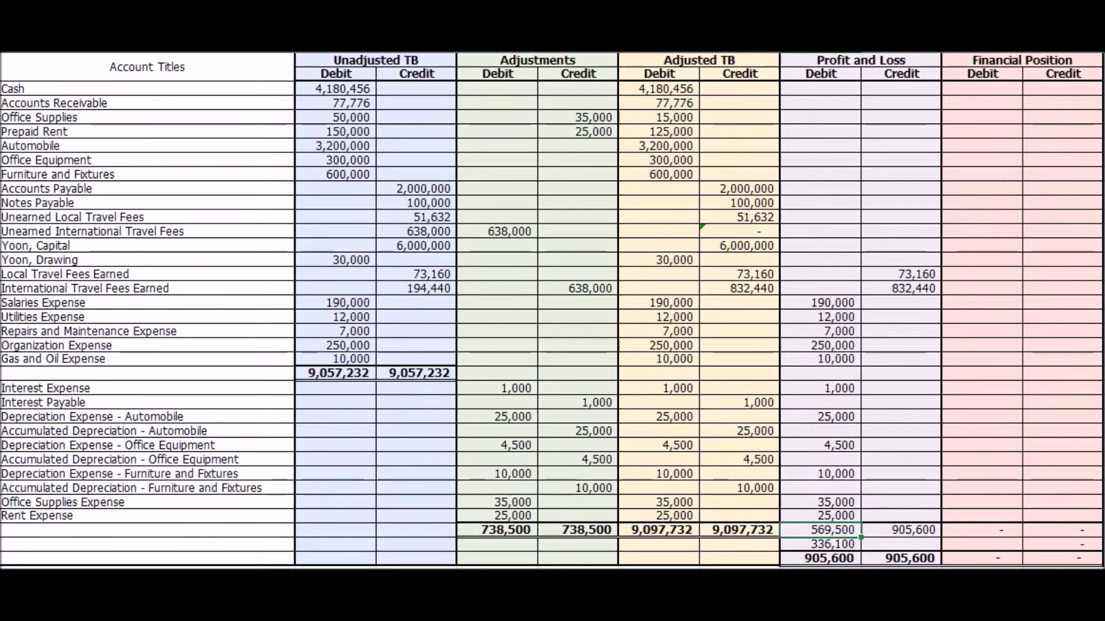
{"action": "left_click", "coordinate": [926, 530]}
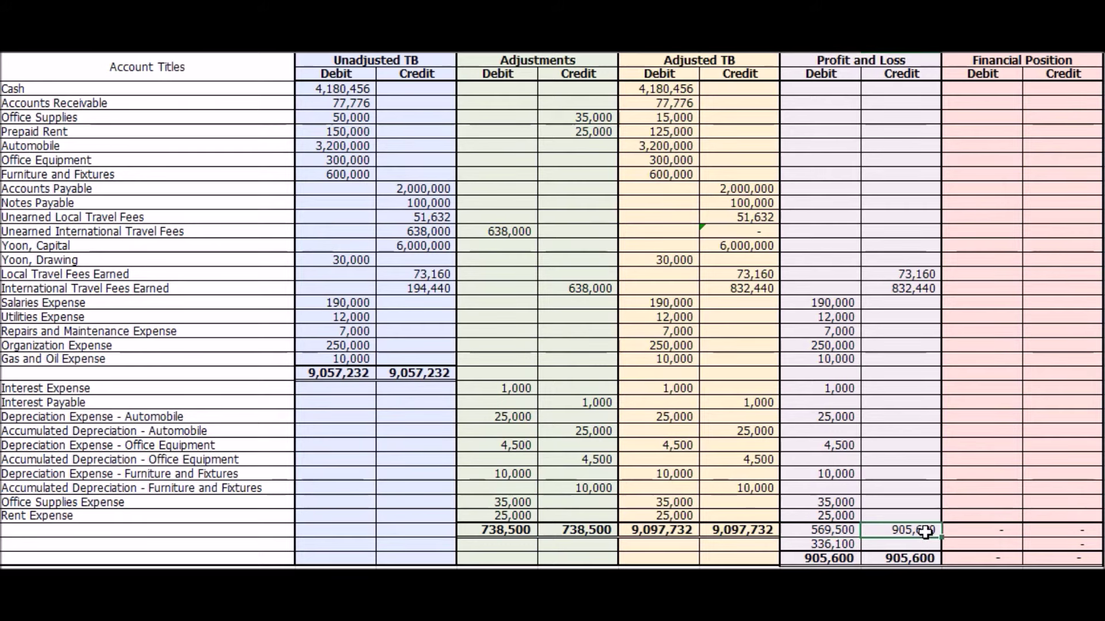
{"action": "left_click", "coordinate": [840, 533]}
{"action": "left_click", "coordinate": [840, 544]}
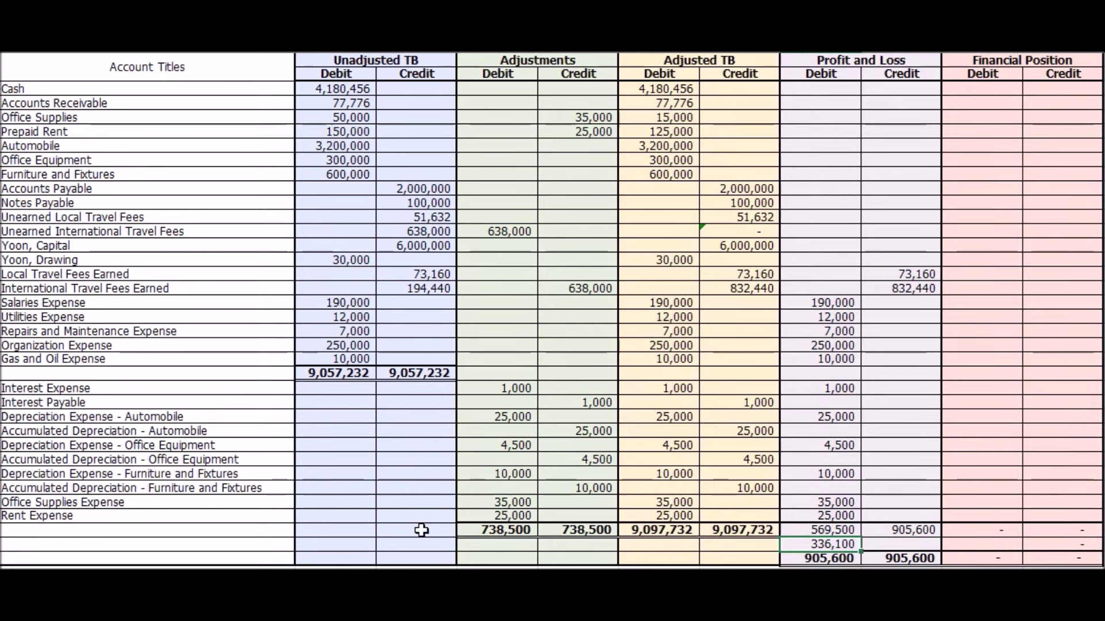
Step: Label the balancing row below the Profit and Loss subtotals "Net Income" in the Account Titles column
{"action": "left_click", "coordinate": [262, 546]}
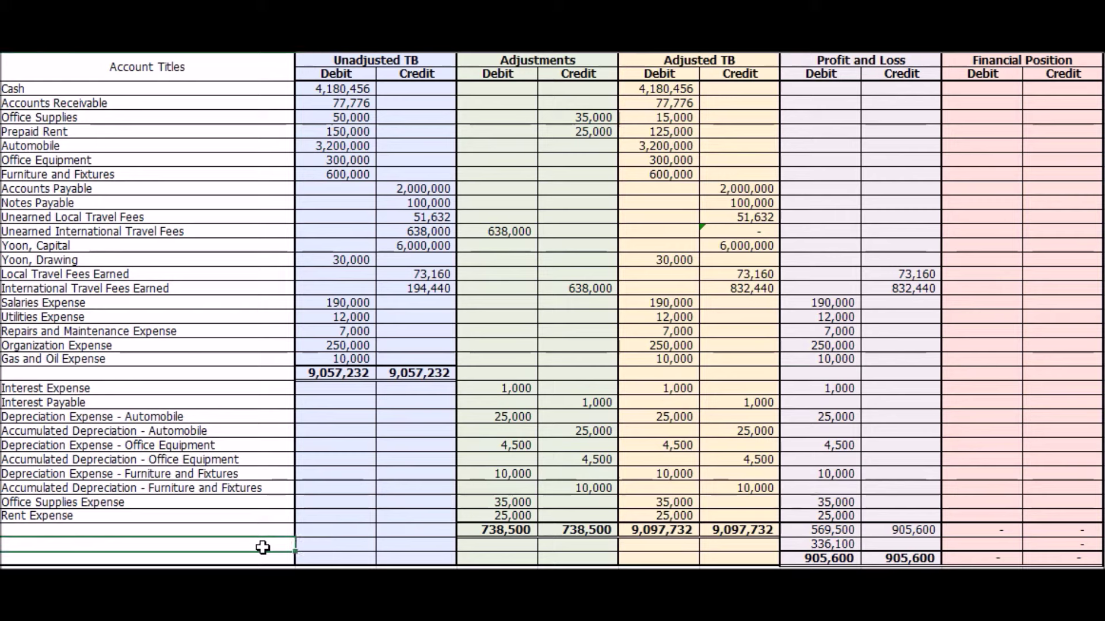
{"action": "type", "text": "Net Income"}
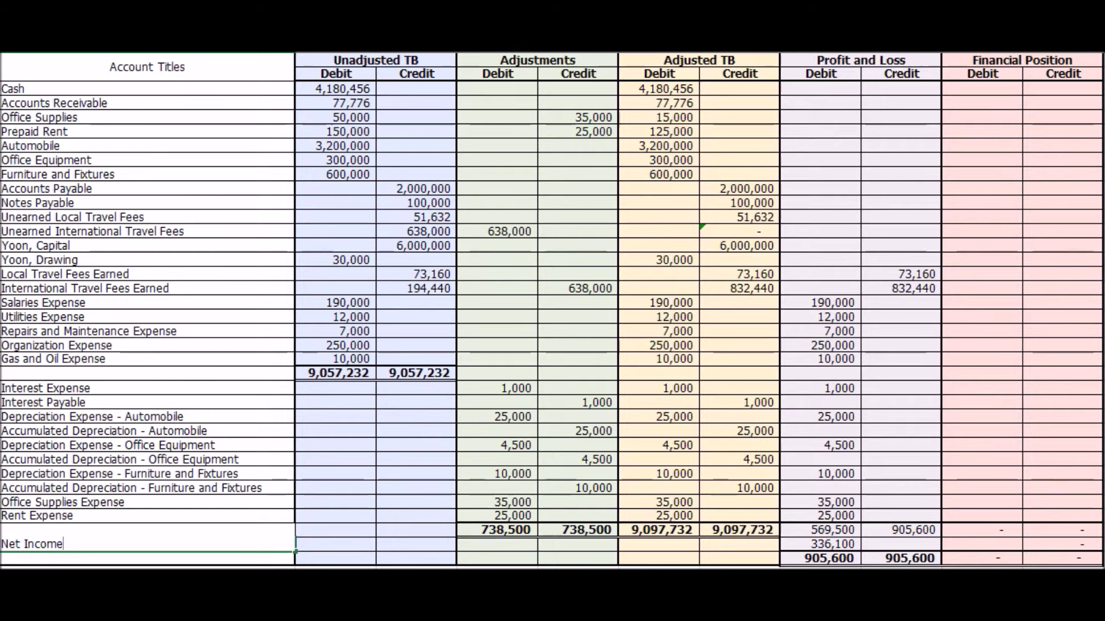
{"action": "left_click", "coordinate": [824, 545]}
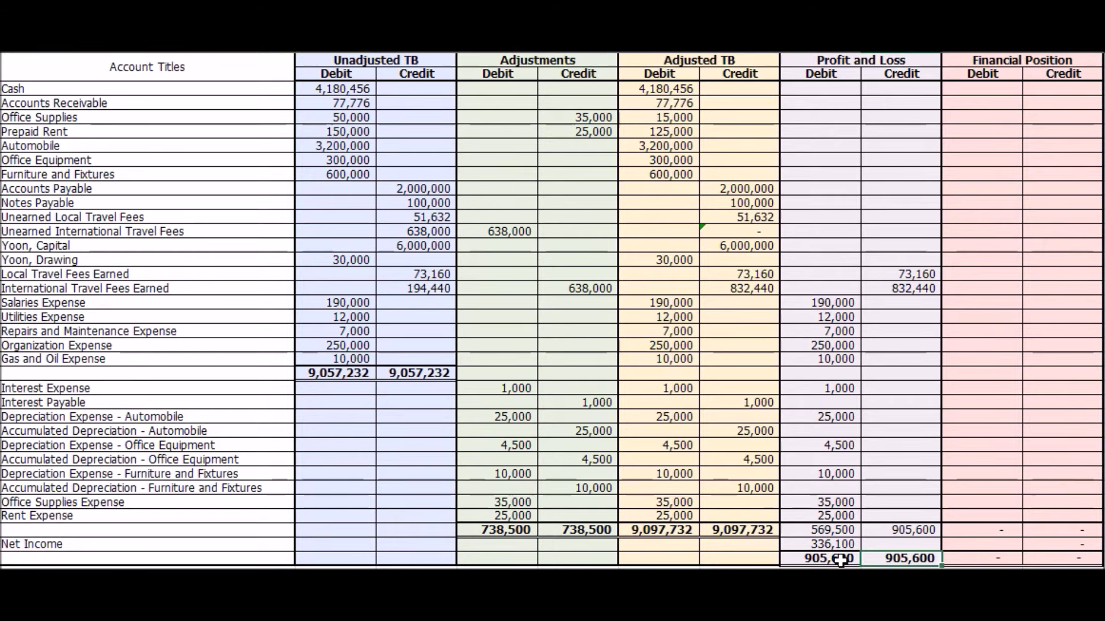
Step: Compare the Profit and Loss subtotals, the Net Income amount and the final debit and credit totals
{"action": "left_click", "coordinate": [864, 530]}
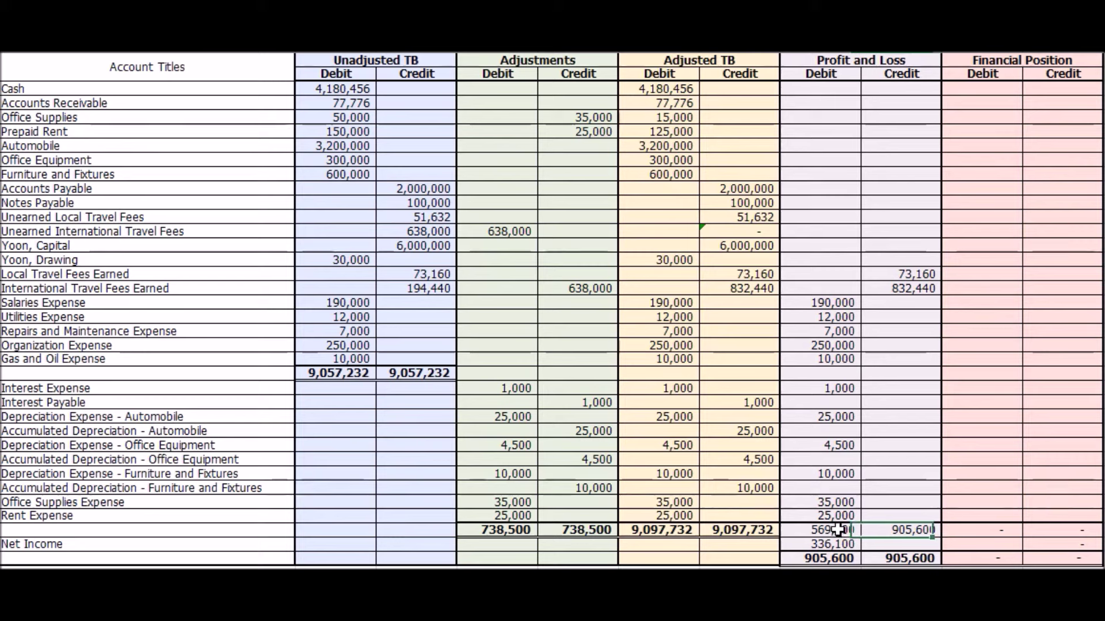
{"action": "left_click", "coordinate": [835, 544]}
{"action": "left_click", "coordinate": [929, 533]}
{"action": "left_click", "coordinate": [837, 530]}
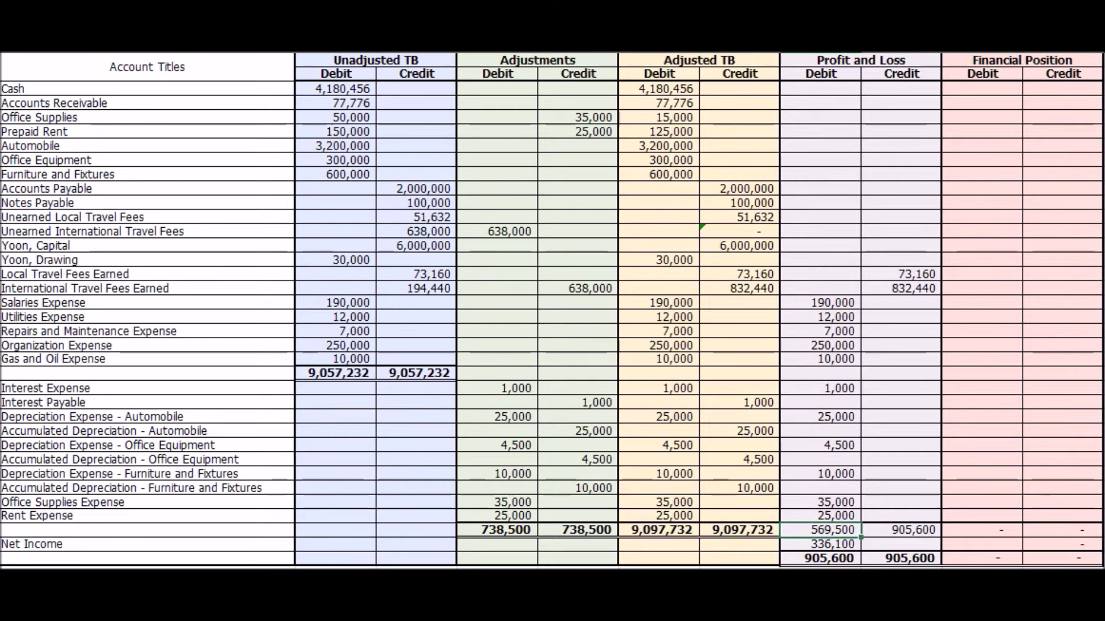
{"action": "left_click", "coordinate": [841, 544]}
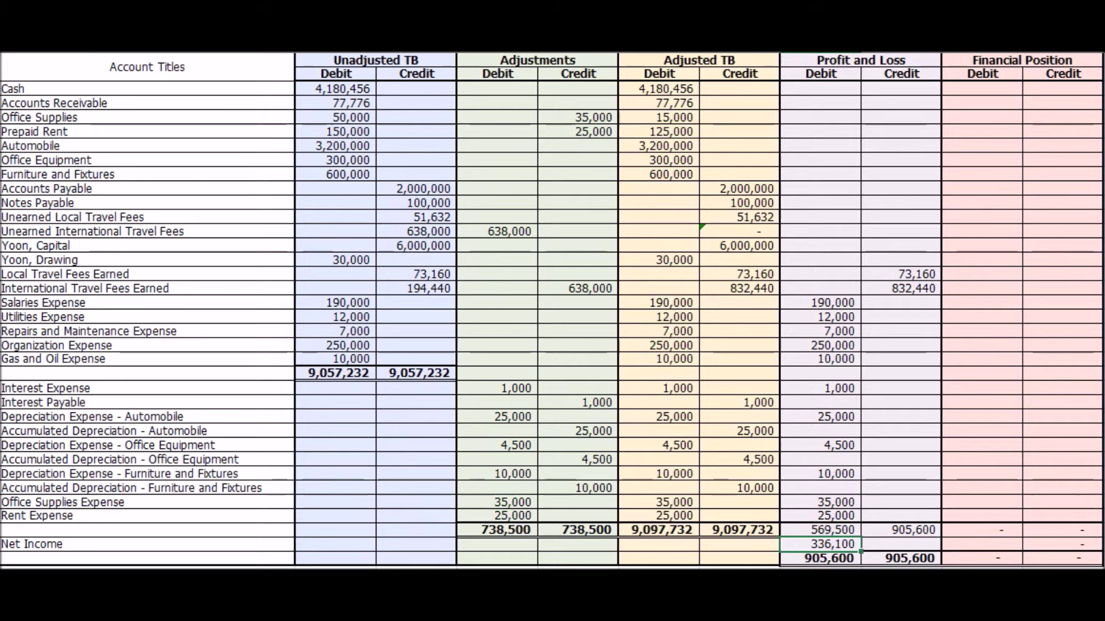
{"action": "left_click_drag", "start_coordinate": [840, 530], "coordinate": [841, 543]}
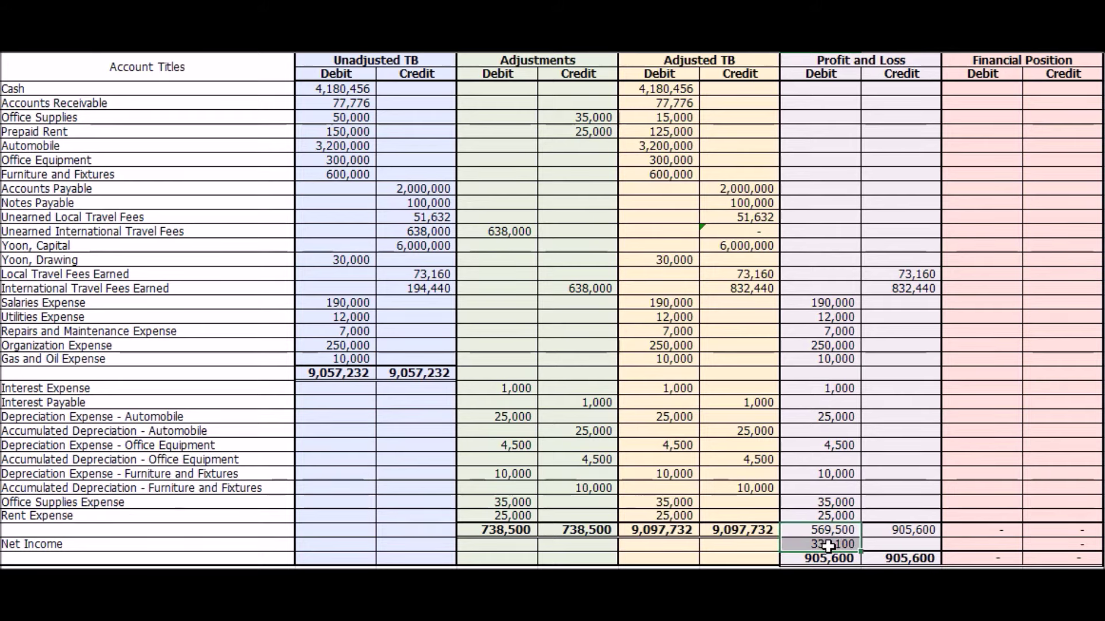
{"action": "left_click", "coordinate": [844, 558]}
{"action": "left_click", "coordinate": [904, 558]}
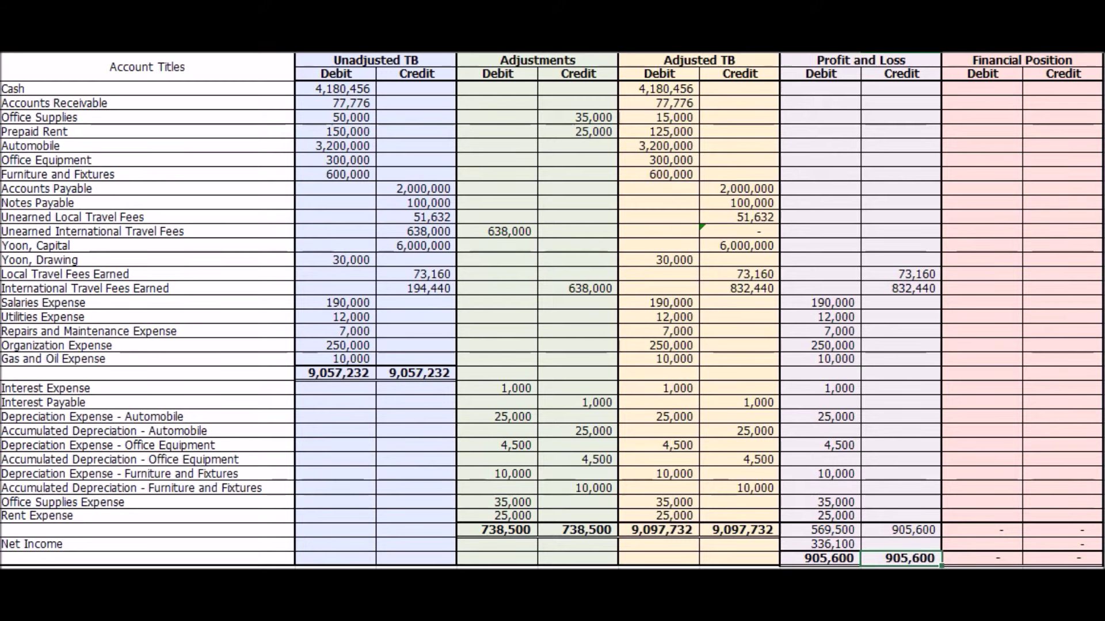
{"action": "left_click_drag", "start_coordinate": [817, 73], "coordinate": [878, 555]}
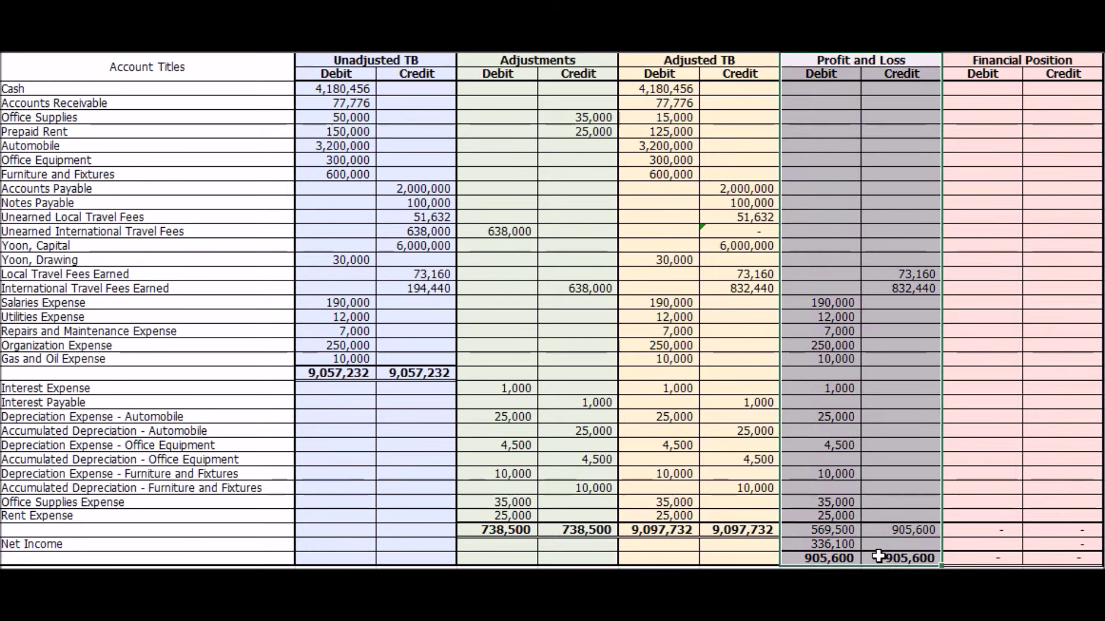
Step: Link the Financial Position debits of Cash and Accounts Receivable to their Adjusted TB debits
{"action": "left_click", "coordinate": [1048, 59]}
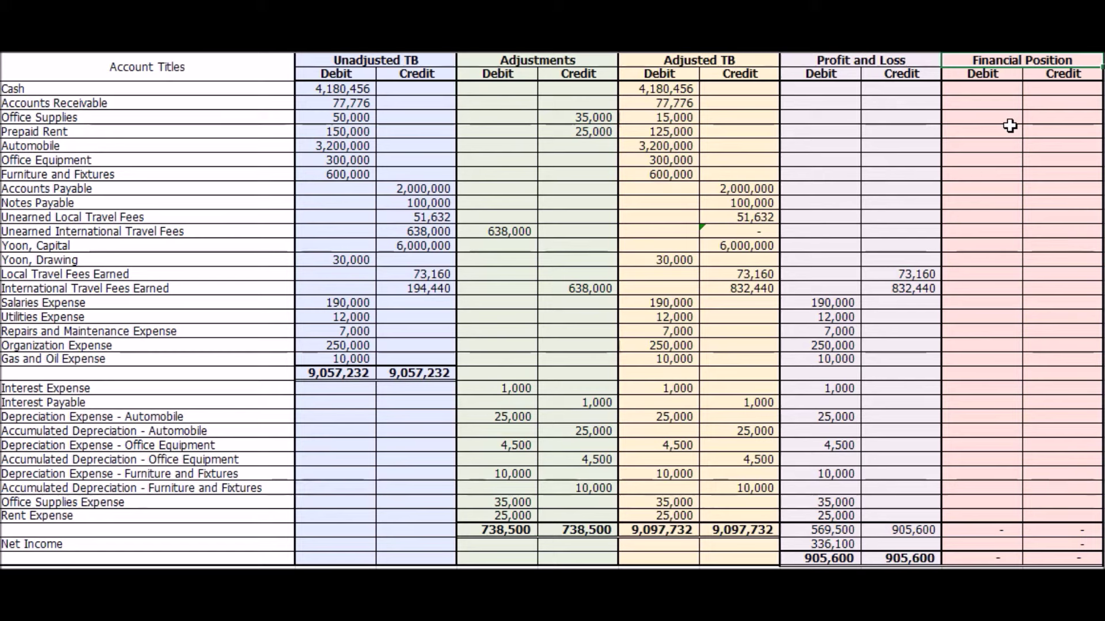
{"action": "left_click", "coordinate": [980, 90]}
{"action": "type", "text": "="}
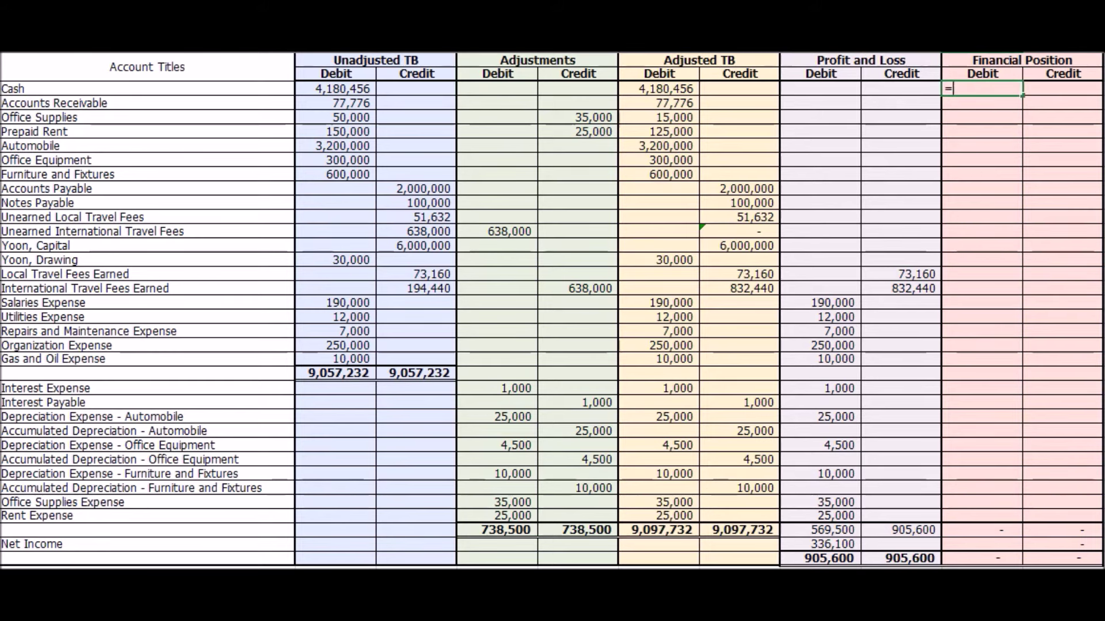
{"action": "left_click", "coordinate": [657, 88]}
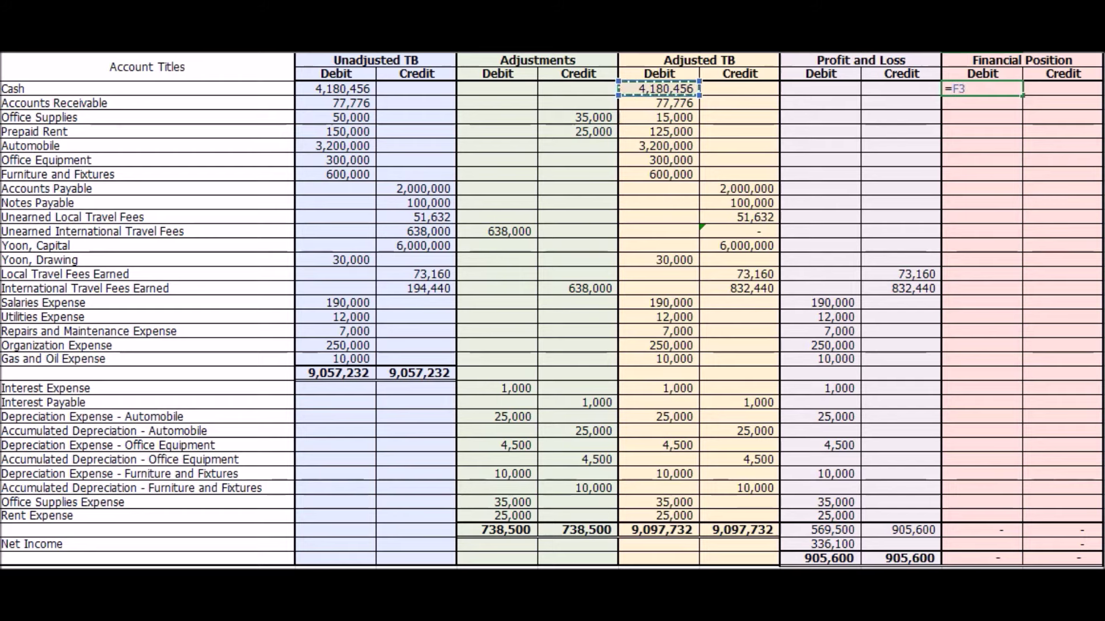
{"action": "key", "text": "Return"}
{"action": "type", "text": "="}
{"action": "left_click", "coordinate": [666, 104]}
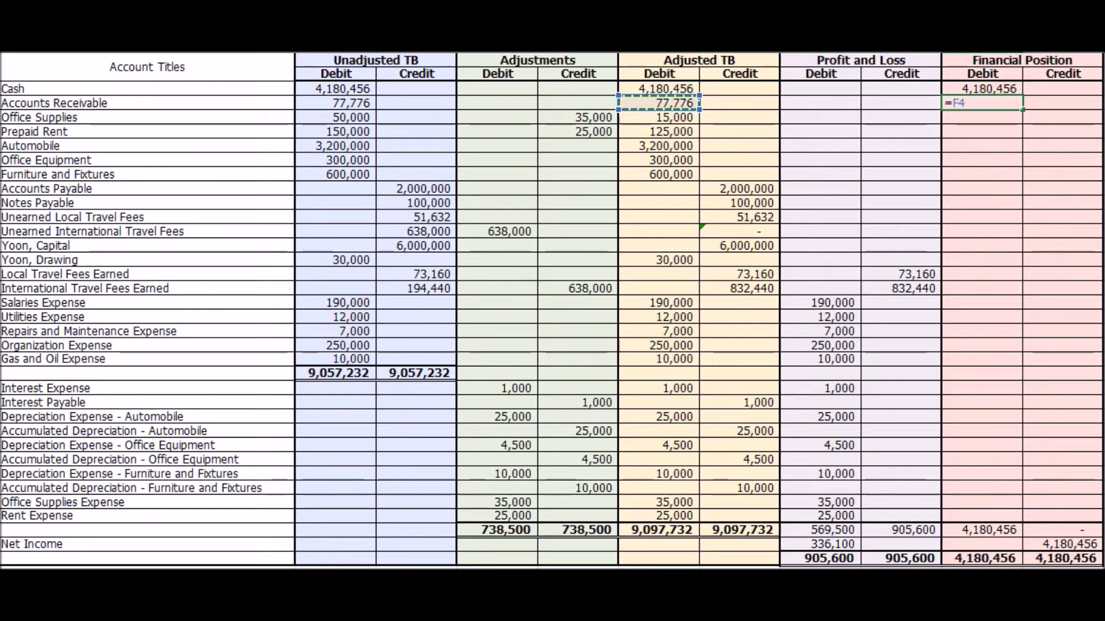
{"action": "key", "text": "Return"}
Step: Link the Financial Position debits of Office Supplies and Prepaid Rent to their Adjusted TB debits
{"action": "type", "text": "="}
{"action": "left_click", "coordinate": [674, 117]}
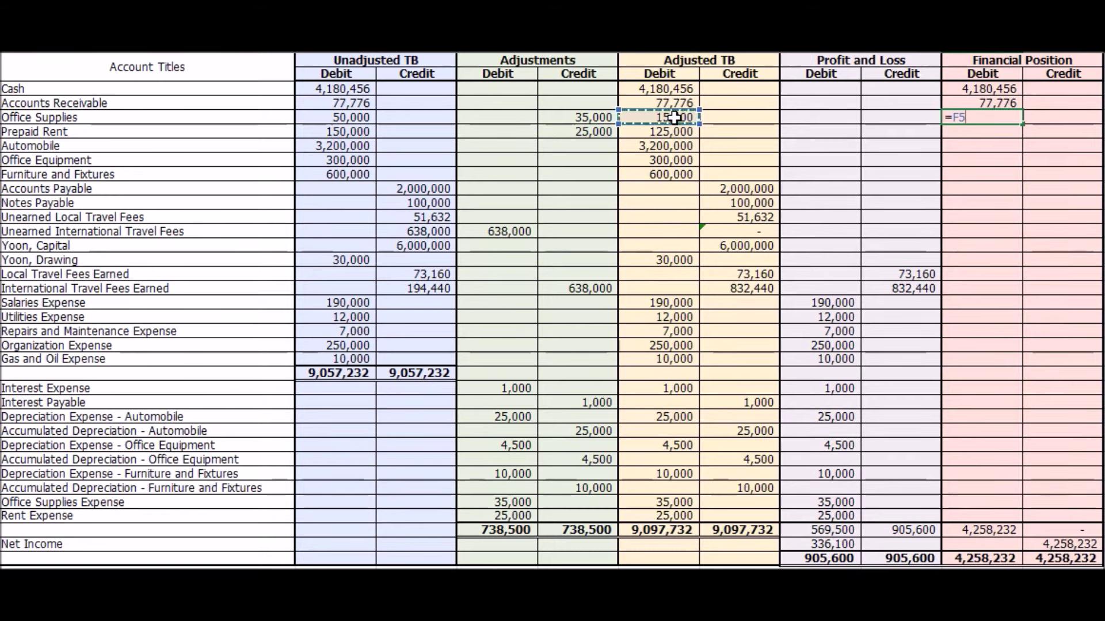
{"action": "key", "text": "Return"}
{"action": "type", "text": "="}
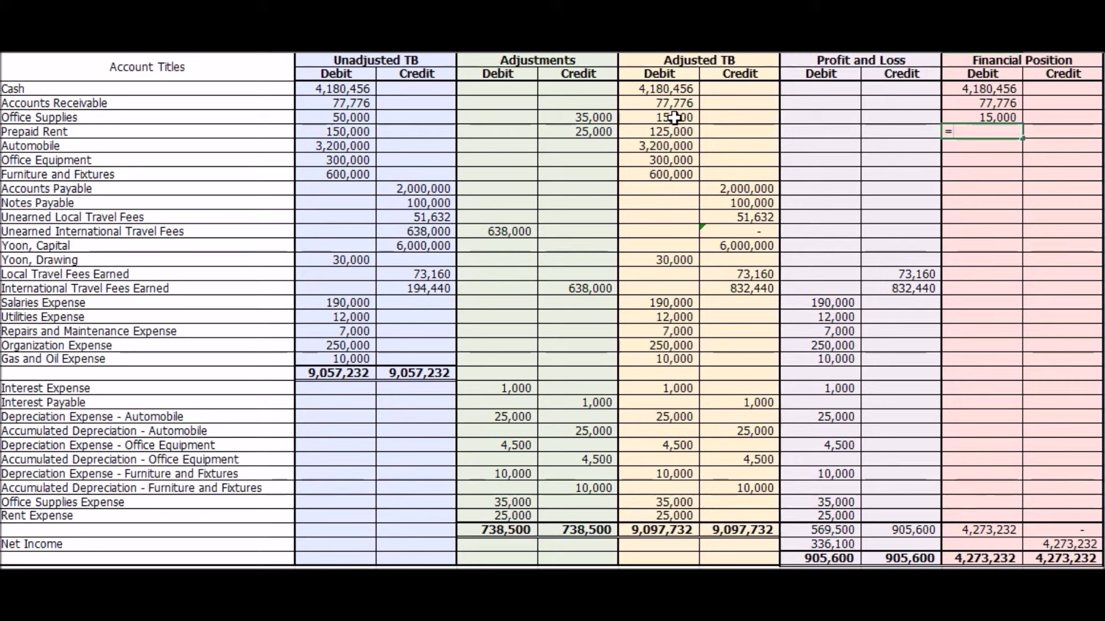
{"action": "left_click", "coordinate": [675, 132]}
{"action": "key", "text": "Return"}
Step: Link the Financial Position debits of Automobile, Office Equipment, and Furniture and Fixtures to their Adjusted TB debits
{"action": "type", "text": "="}
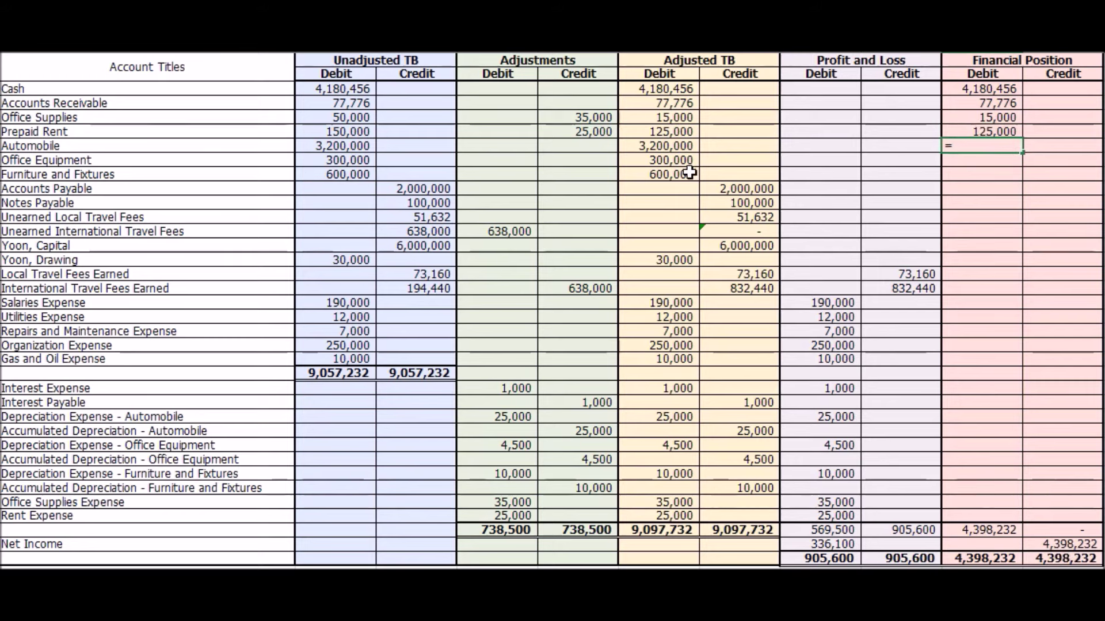
{"action": "left_click", "coordinate": [688, 146]}
{"action": "key", "text": "Return"}
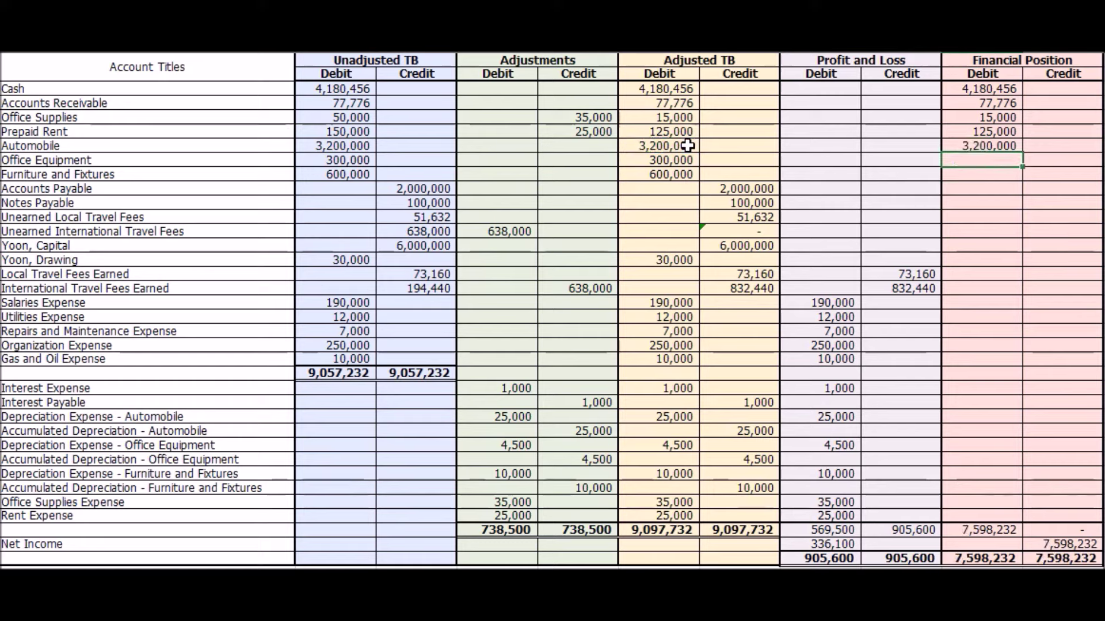
{"action": "type", "text": "="}
{"action": "left_click", "coordinate": [682, 160]}
{"action": "key", "text": "Return"}
{"action": "type", "text": "="}
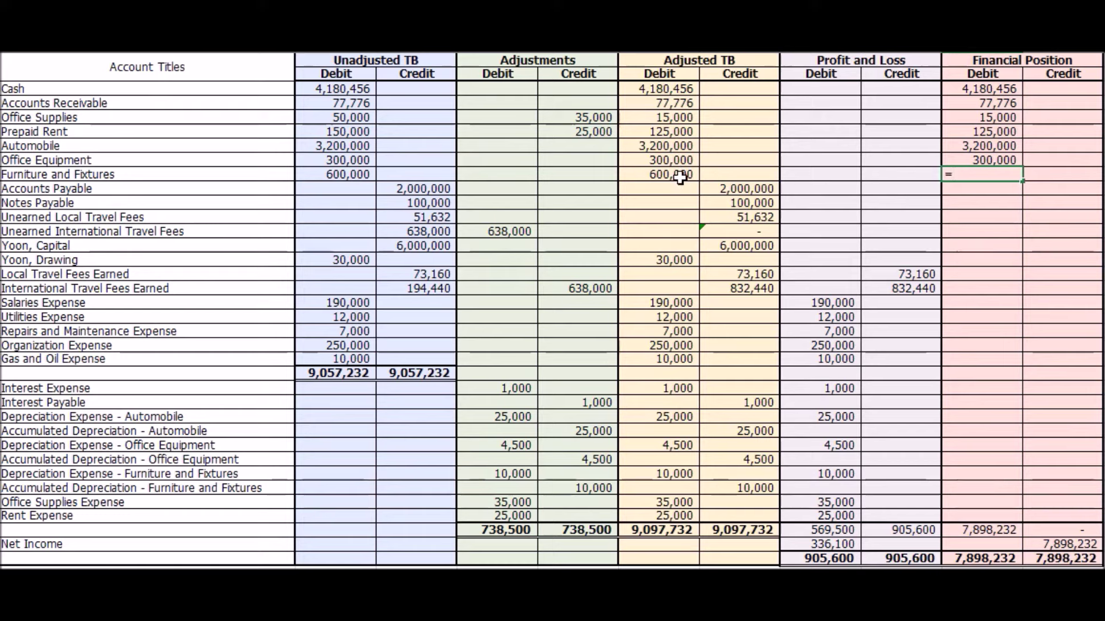
{"action": "left_click", "coordinate": [680, 175]}
{"action": "key", "text": "Return"}
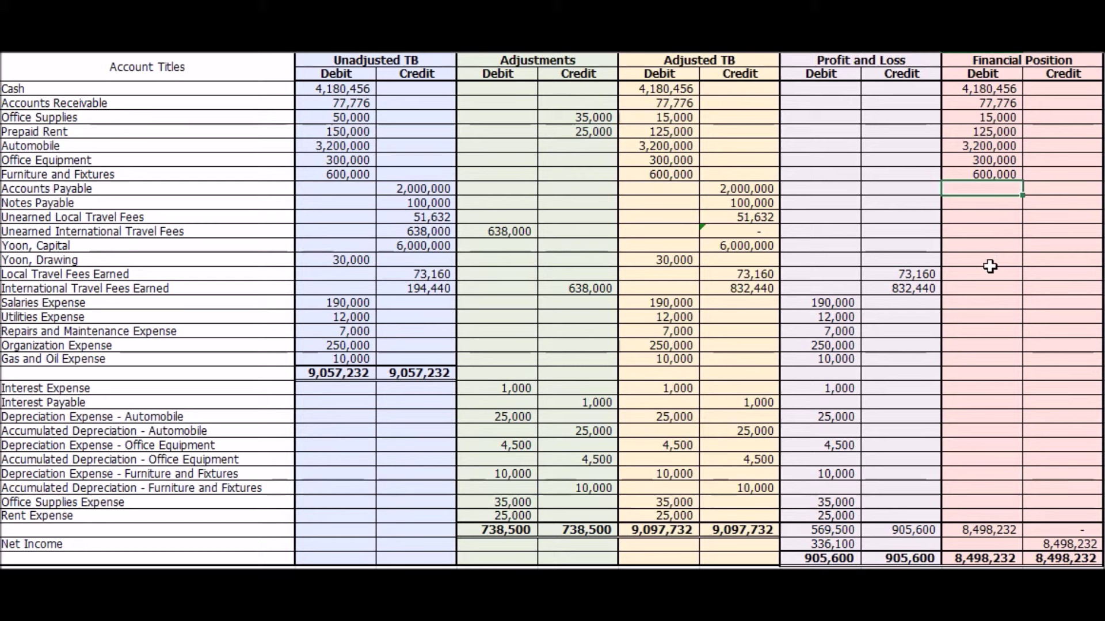
Step: Link the Financial Position credits of Accounts Payable, Notes Payable, and Unearned Local Travel Fees to their Adjusted TB credits
{"action": "left_click", "coordinate": [1051, 189]}
{"action": "type", "text": "="}
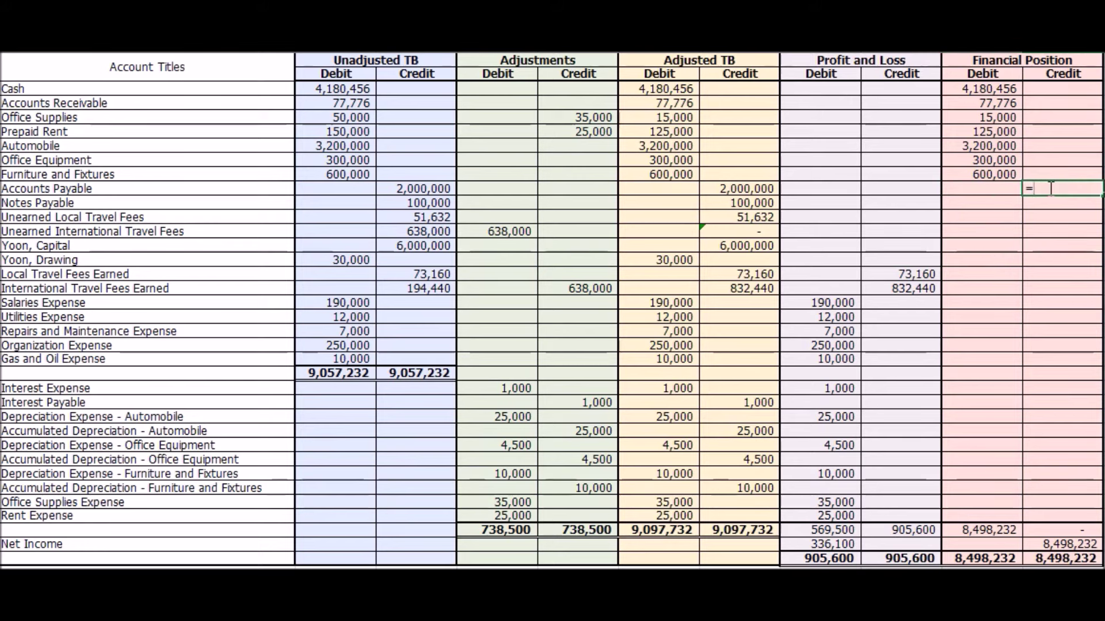
{"action": "left_click", "coordinate": [753, 189]}
{"action": "key", "text": "Return"}
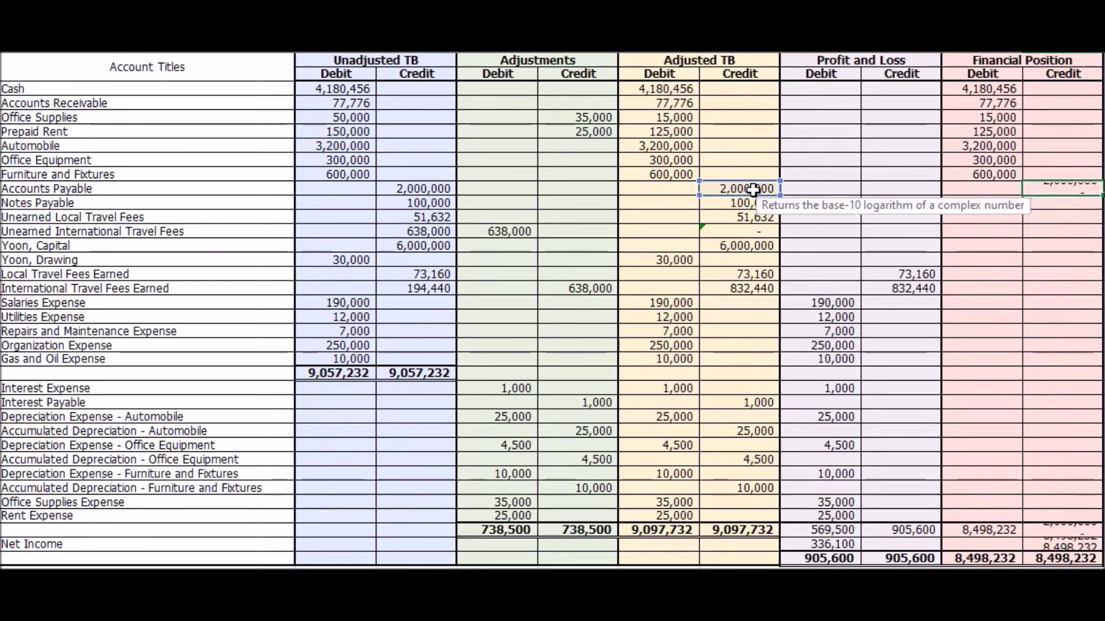
{"action": "type", "text": "="}
{"action": "left_click", "coordinate": [747, 201]}
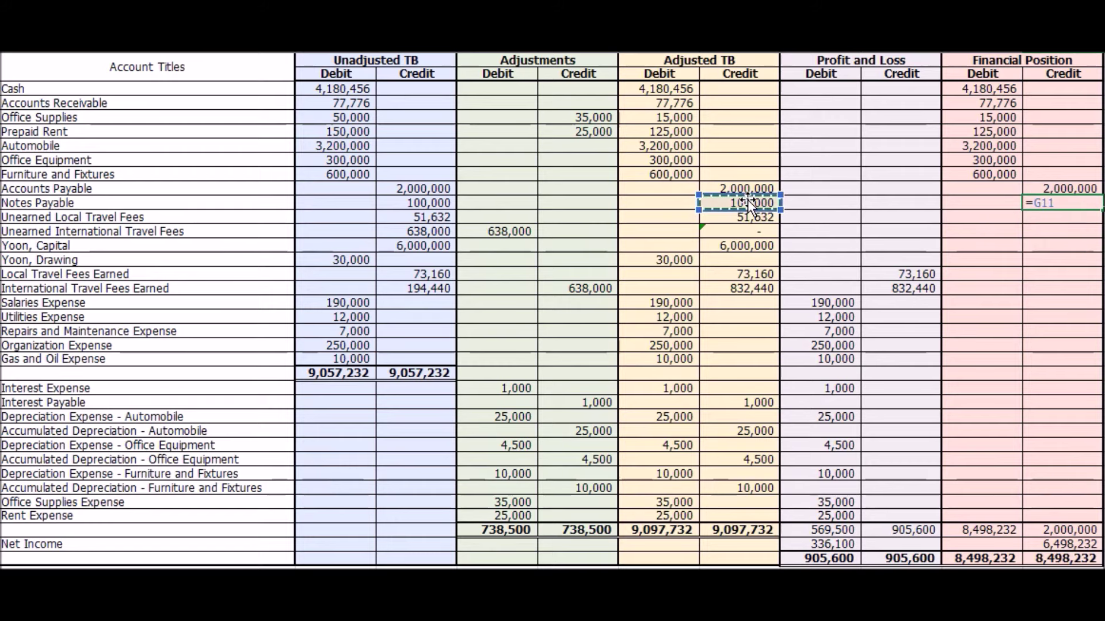
{"action": "key", "text": "Return"}
{"action": "type", "text": "="}
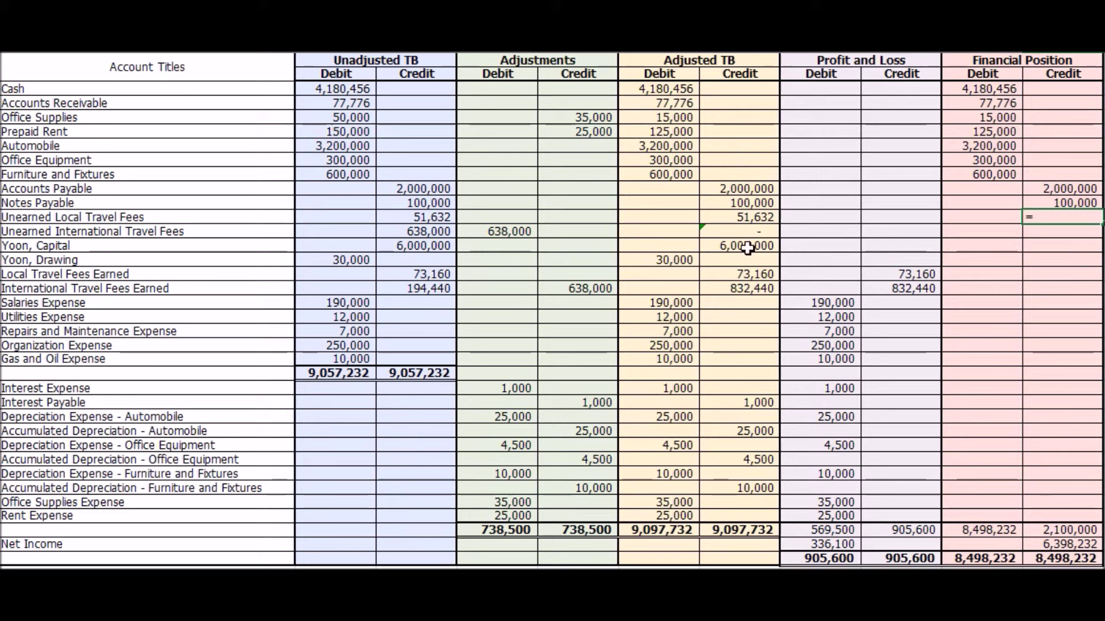
{"action": "left_click", "coordinate": [750, 218]}
{"action": "key", "text": "Return"}
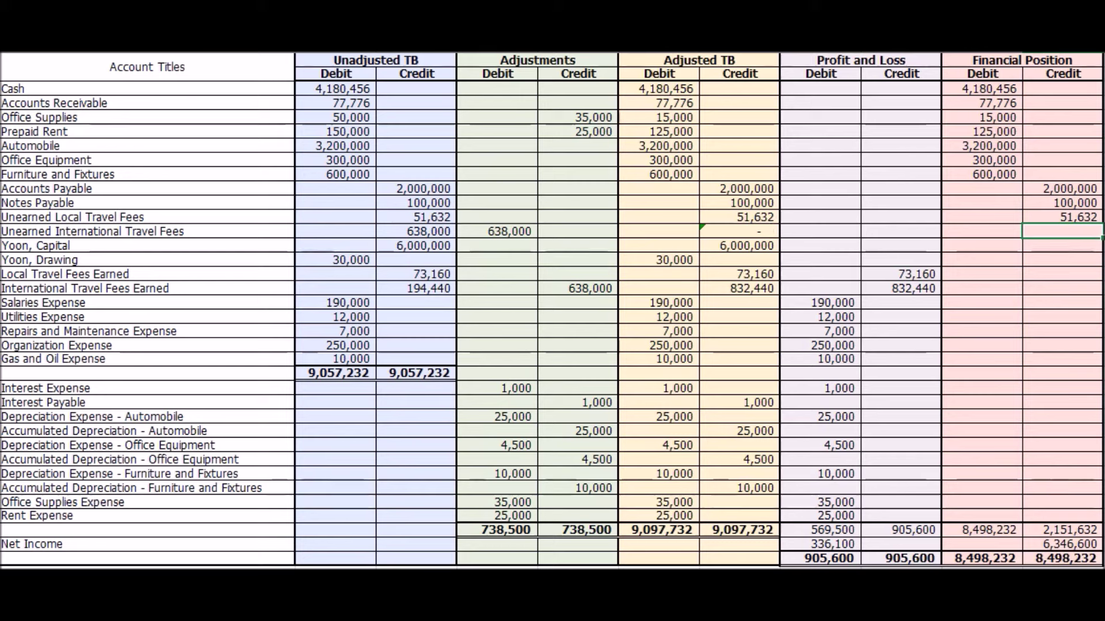
Step: Link the owner's Capital credit and Drawing debit under Financial Position to their matching Adjusted TB amounts
{"action": "key", "text": "Down"}
{"action": "type", "text": "="}
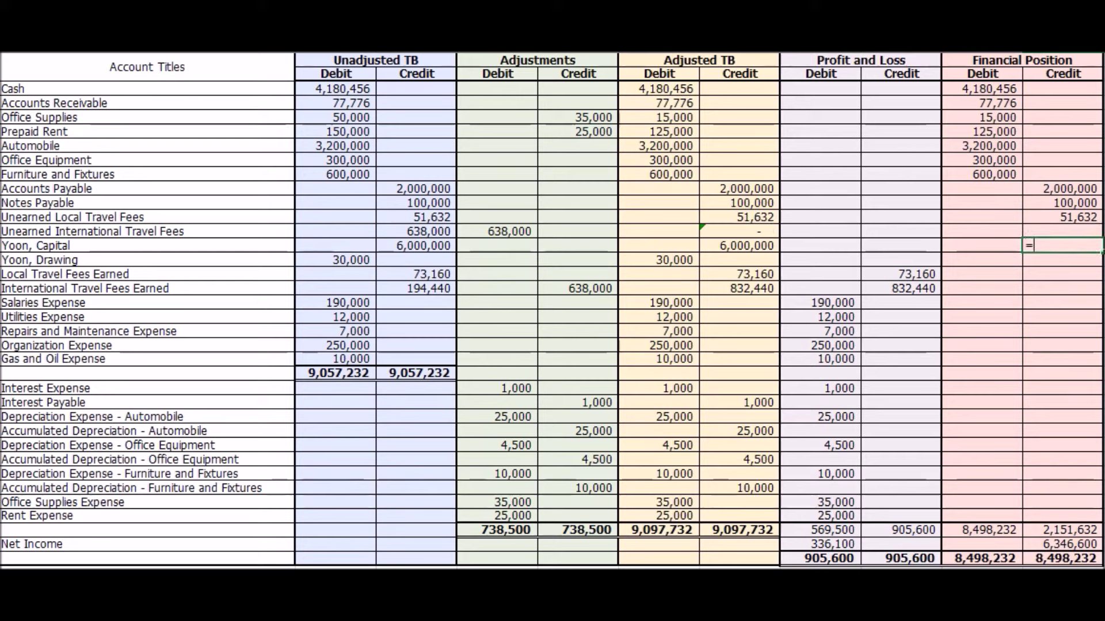
{"action": "left_click", "coordinate": [724, 246]}
{"action": "key", "text": "Return"}
{"action": "key", "text": "Left"}
{"action": "type", "text": "="}
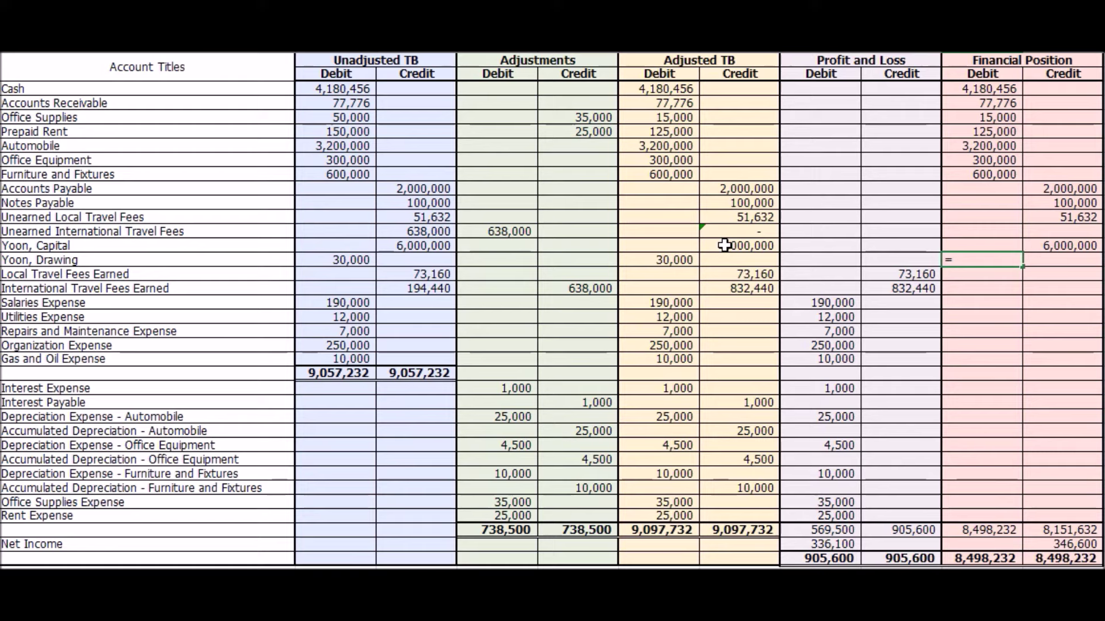
{"action": "left_click", "coordinate": [679, 260]}
{"action": "key", "text": "Return"}
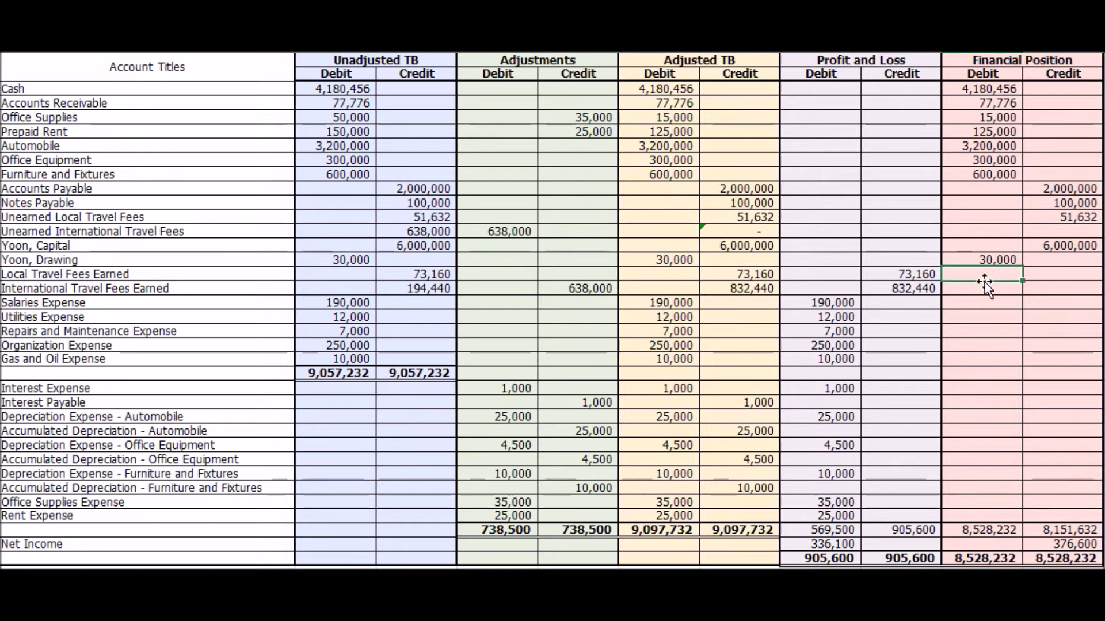
{"action": "mouse_move", "coordinate": [845, 60]}
{"action": "left_mouse_down"}
{"action": "mouse_move", "coordinate": [892, 558]}
{"action": "mouse_move", "coordinate": [909, 554]}
{"action": "left_mouse_up"}
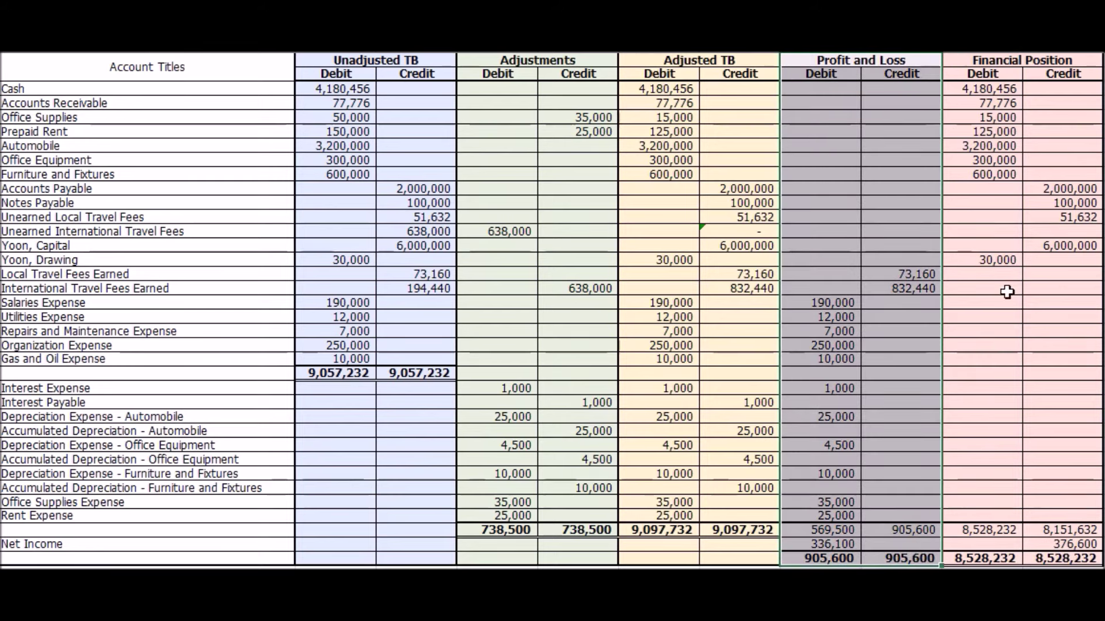
{"action": "left_click", "coordinate": [997, 260]}
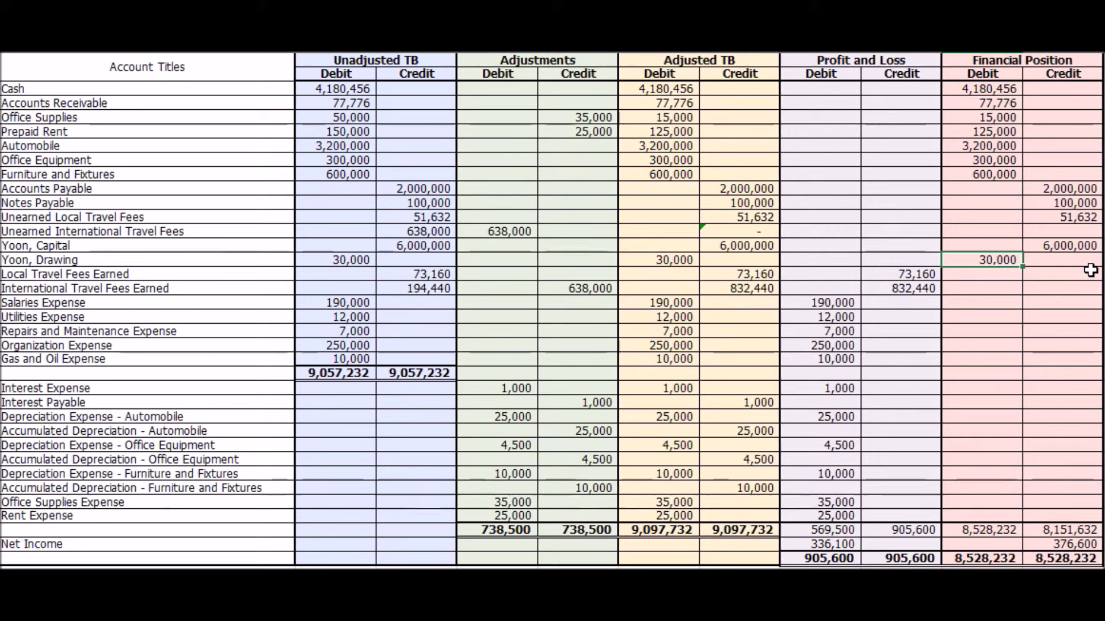
Step: Link the Financial Position credit of Interest Payable to its Adjusted TB credit
{"action": "key", "text": "Down"}
{"action": "key", "text": "Down"}
{"action": "key", "text": "Down"}
{"action": "key", "text": "Down"}
{"action": "key", "text": "Down"}
{"action": "key", "text": "Down"}
{"action": "key", "text": "Down"}
{"action": "key", "text": "Down"}
{"action": "key", "text": "Down"}
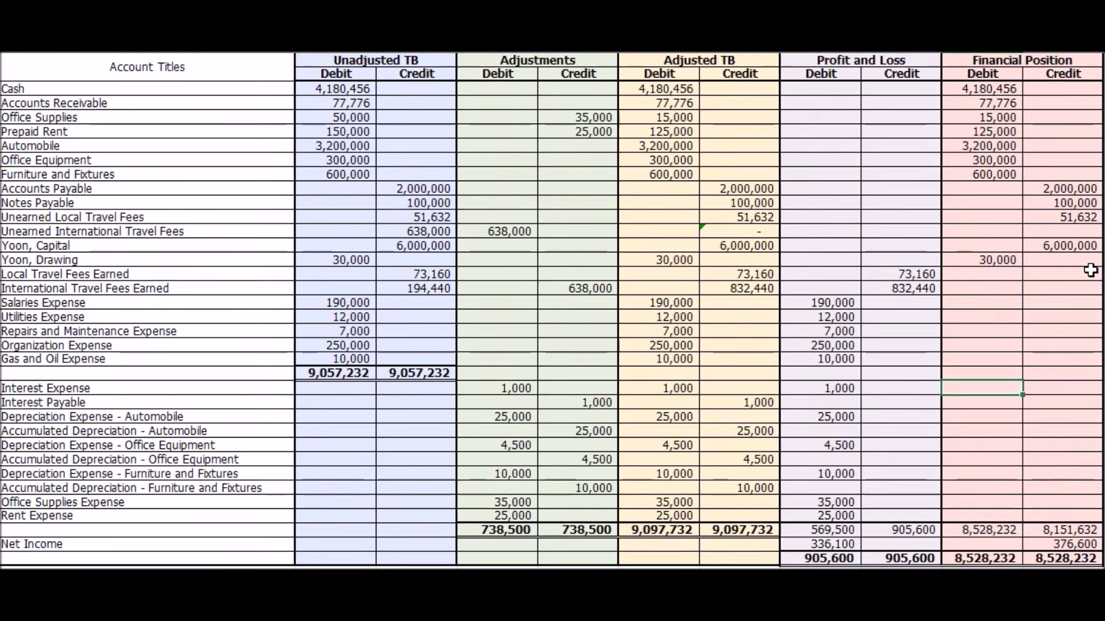
{"action": "left_click", "coordinate": [1055, 402]}
{"action": "type", "text": "="}
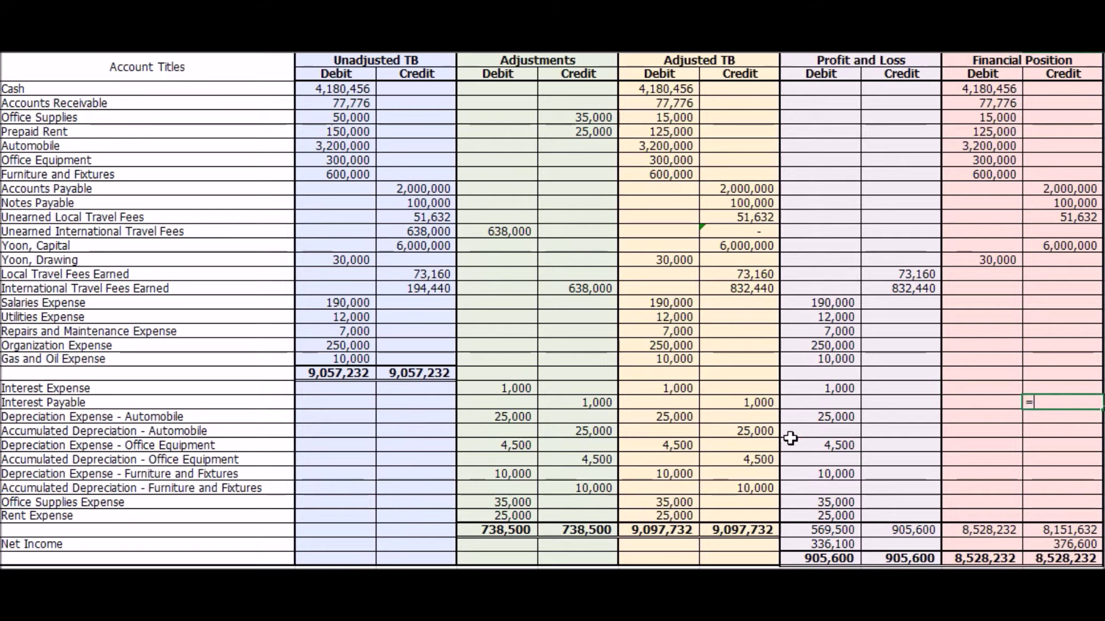
{"action": "left_click", "coordinate": [751, 402]}
{"action": "key", "text": "Return"}
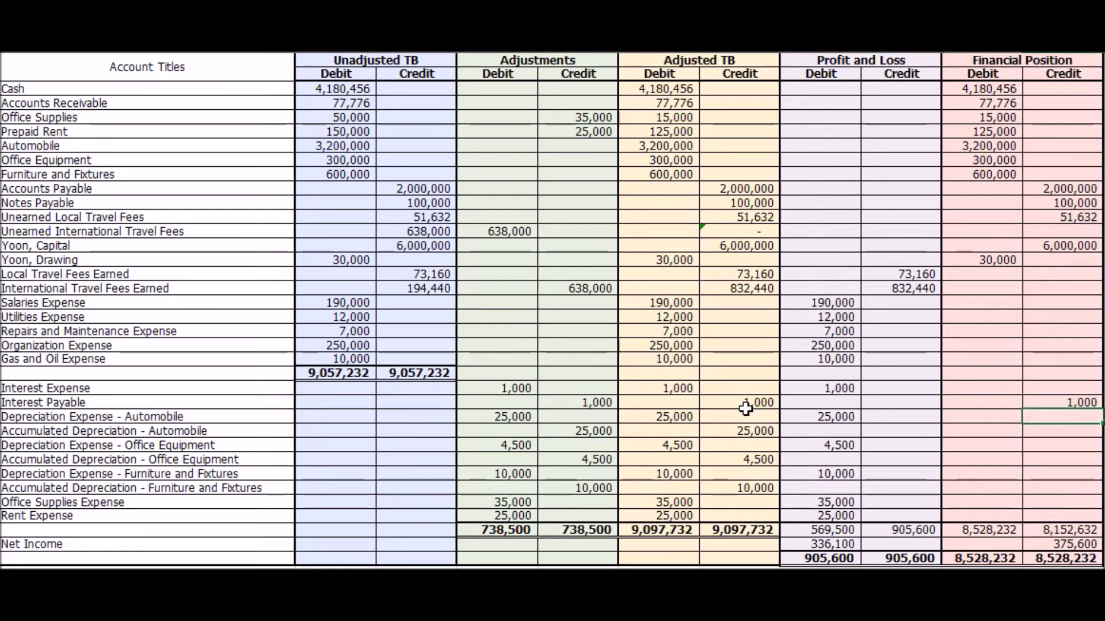
Step: Link the Financial Position credits of Accumulated Depreciation for Automobile, Office Equipment, and Furniture and Fixtures to their Adjusted TB credits
{"action": "key", "text": "Up"}
{"action": "key", "text": "Down"}
{"action": "type", "text": "="}
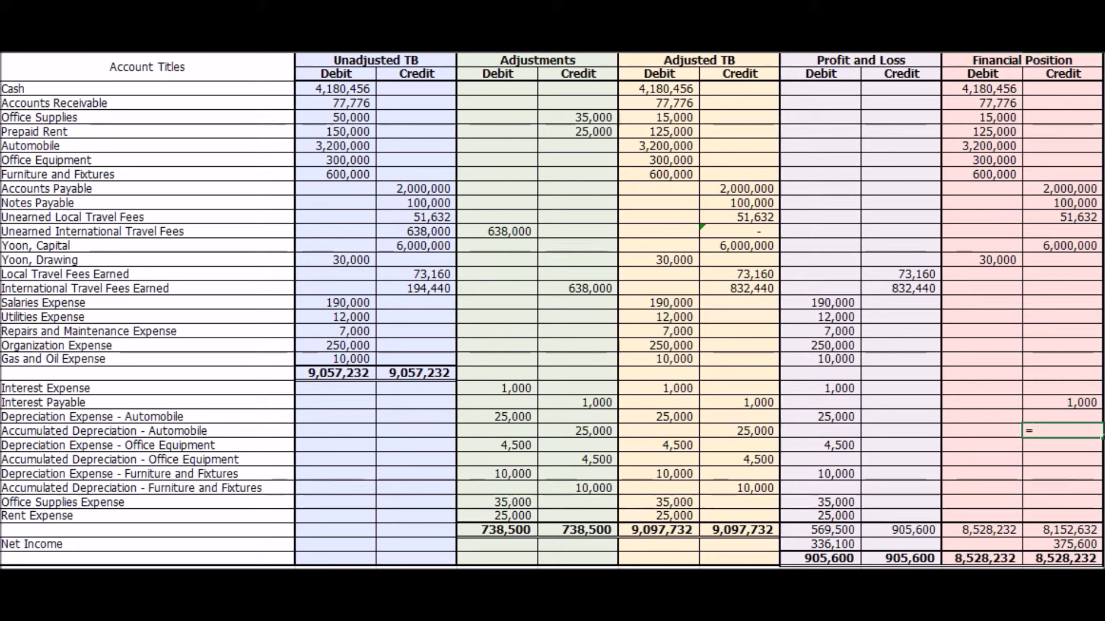
{"action": "left_click", "coordinate": [761, 431]}
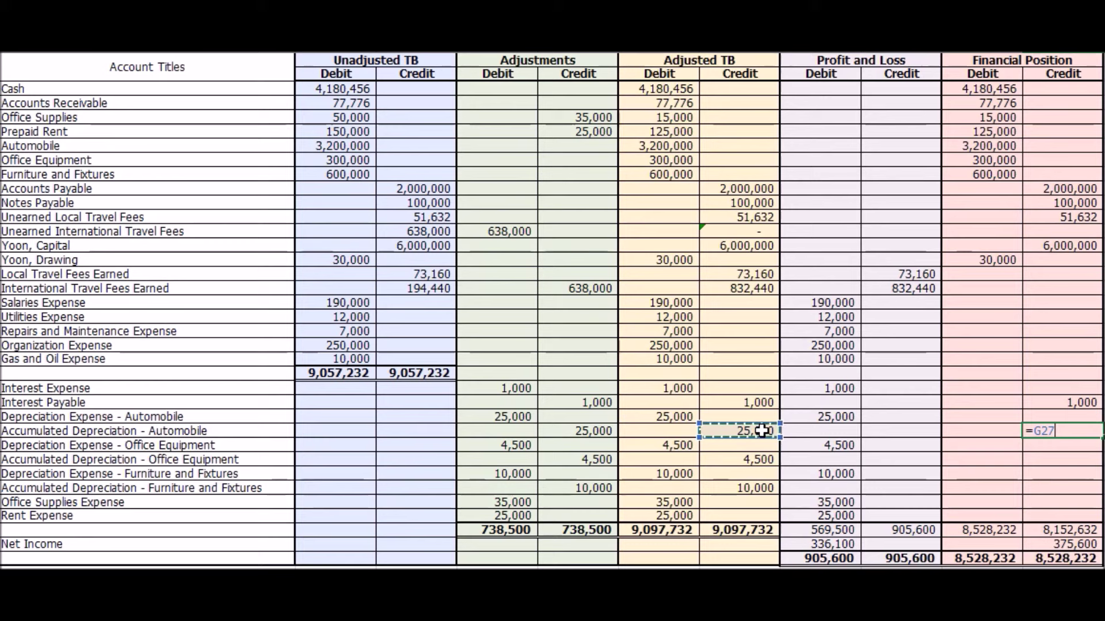
{"action": "key", "text": "Return"}
{"action": "key", "text": "Down"}
{"action": "type", "text": "="}
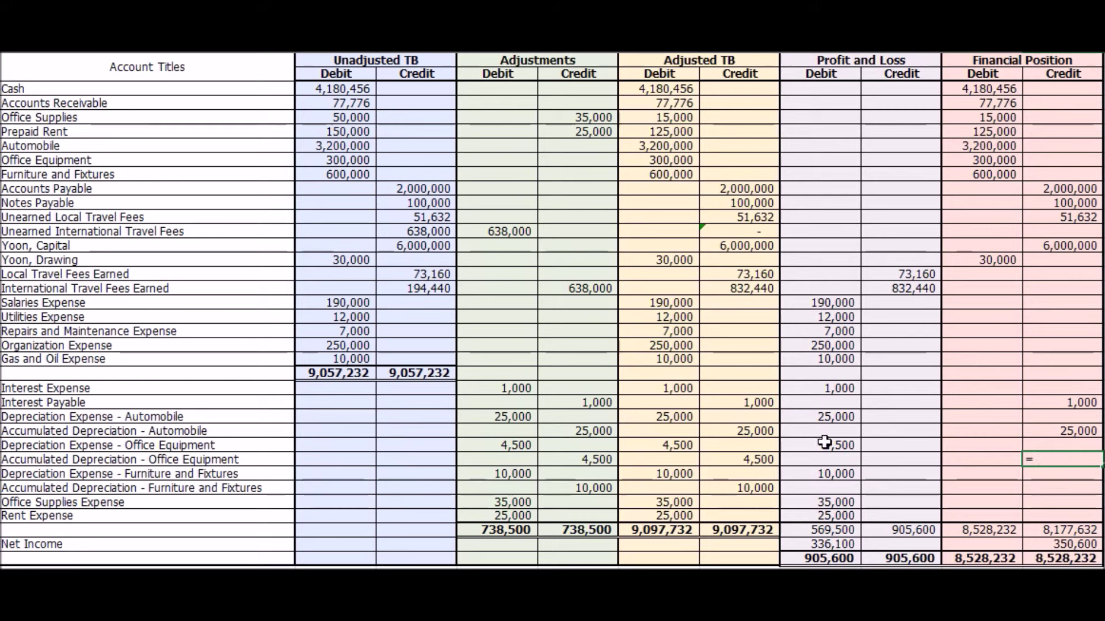
{"action": "left_click", "coordinate": [756, 460]}
{"action": "key", "text": "Return"}
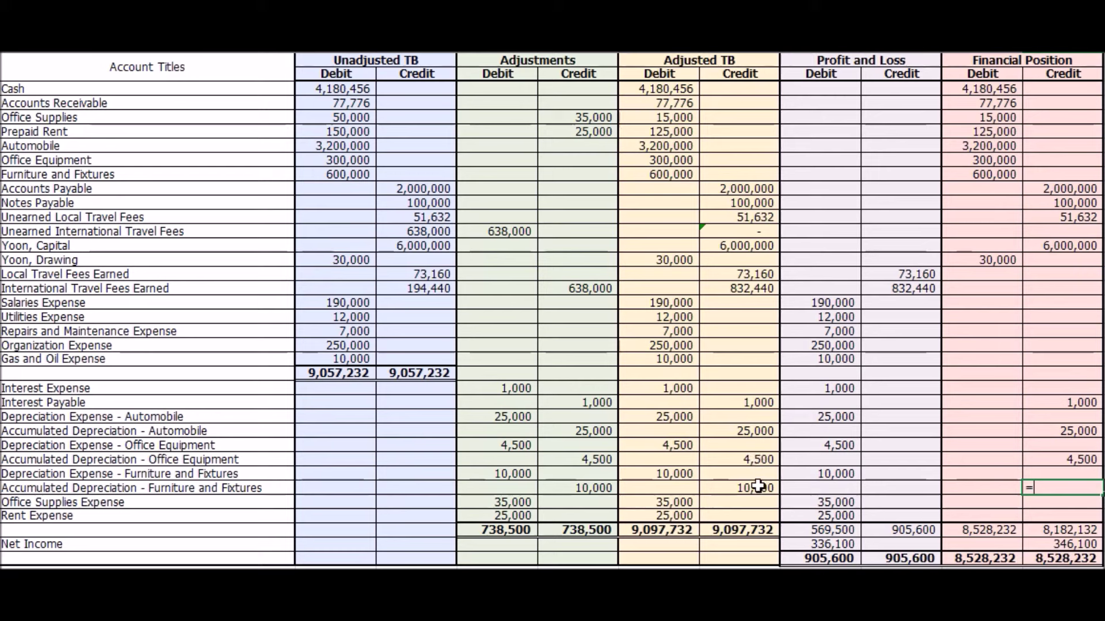
{"action": "left_click", "coordinate": [753, 486]}
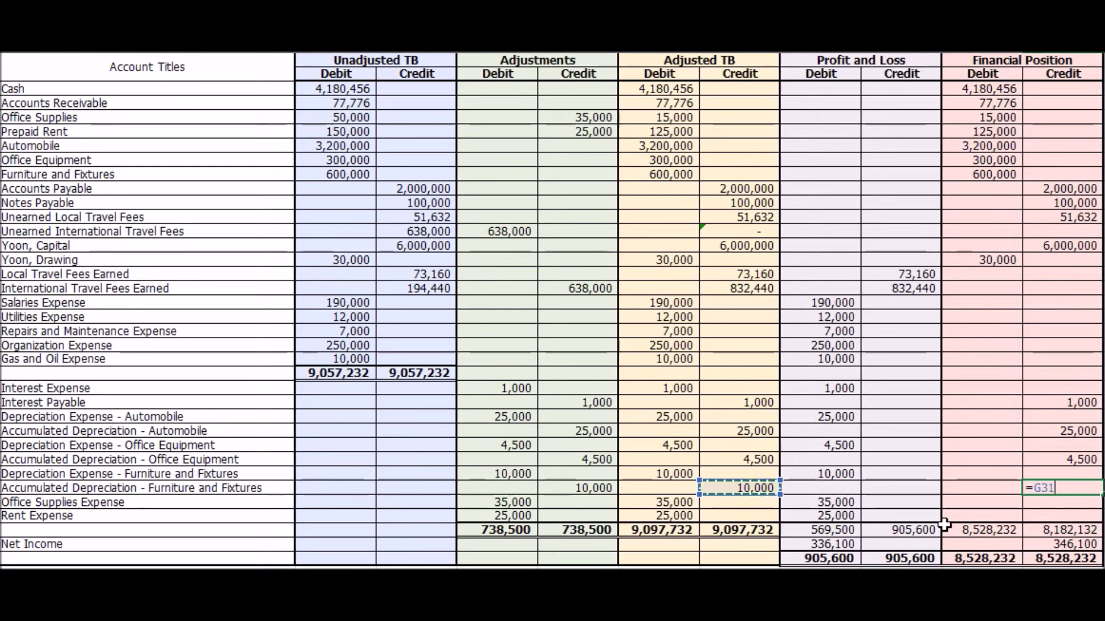
{"action": "key", "text": "Return"}
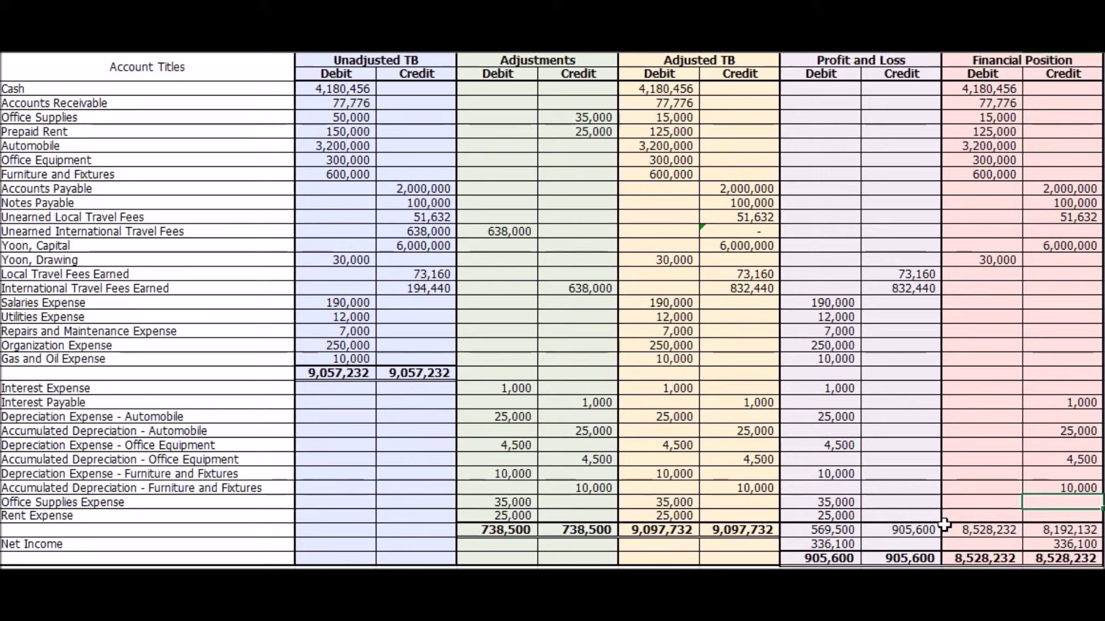
Step: Review the Financial Position column totals and compare the Net Income amounts under Profit and Loss and Financial Position
{"action": "left_click_drag", "start_coordinate": [993, 86], "coordinate": [992, 529]}
{"action": "left_click_drag", "start_coordinate": [1062, 88], "coordinate": [1075, 530]}
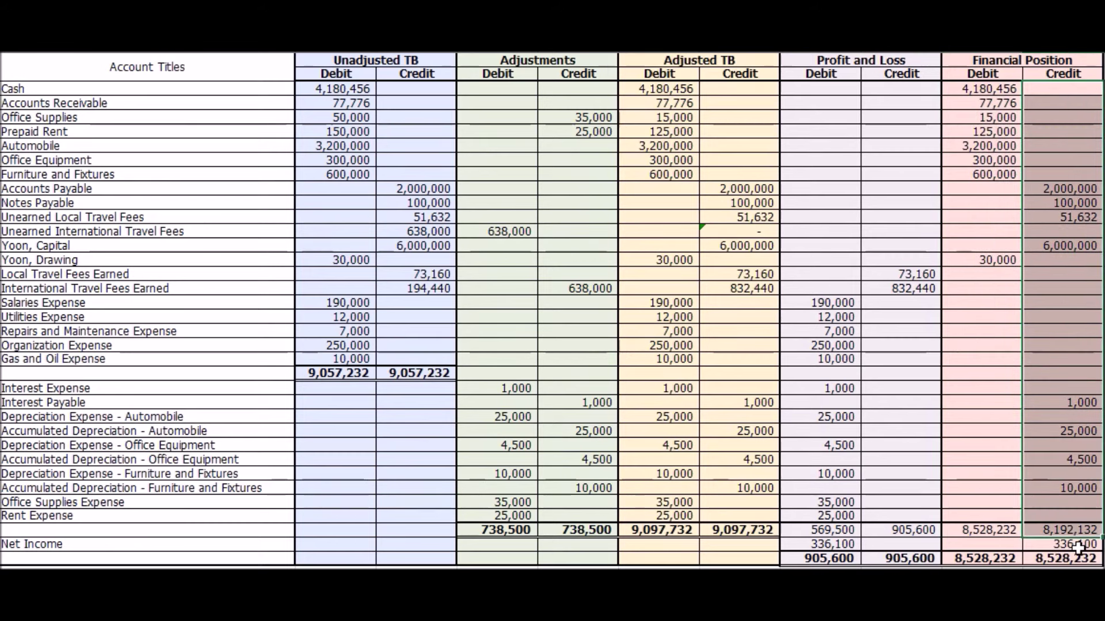
{"action": "left_click", "coordinate": [1077, 543]}
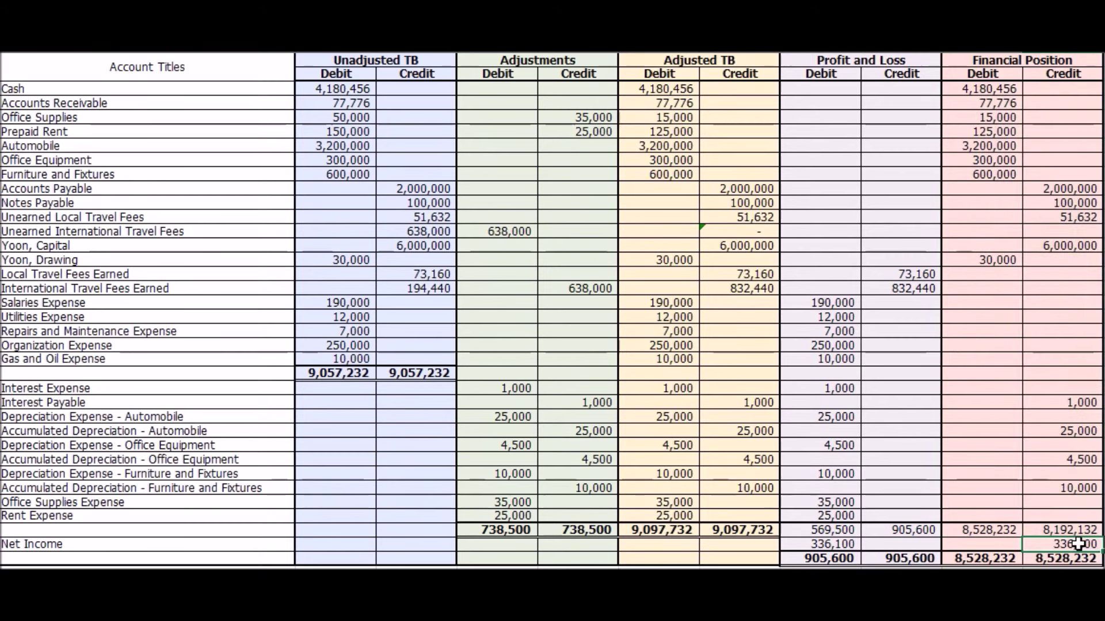
{"action": "left_click_drag", "start_coordinate": [985, 558], "coordinate": [1064, 558]}
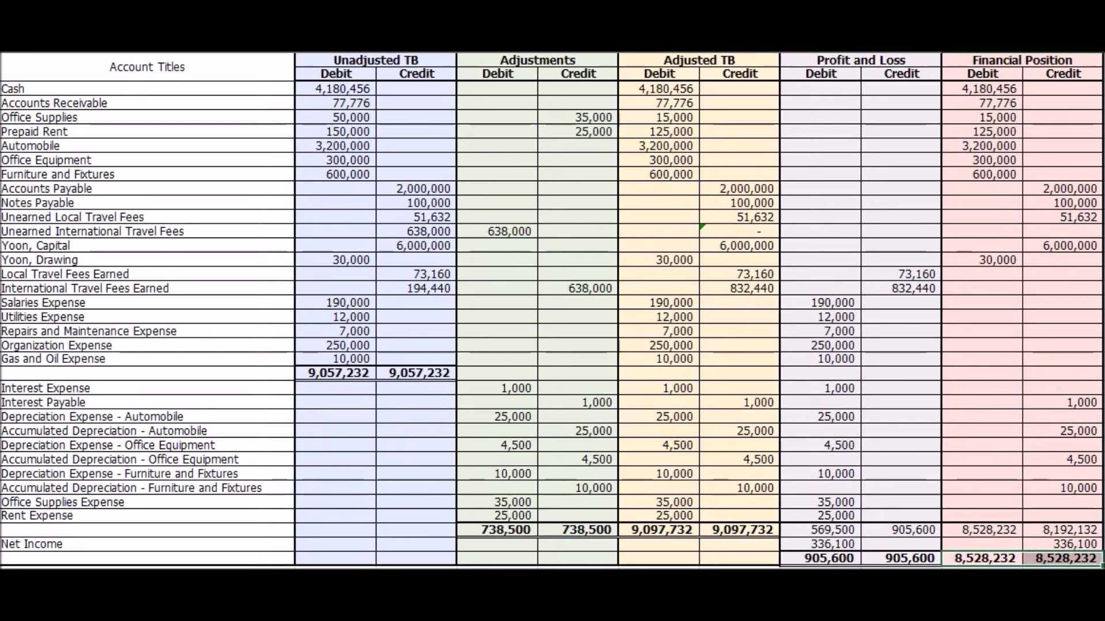
{"action": "left_click", "coordinate": [918, 458]}
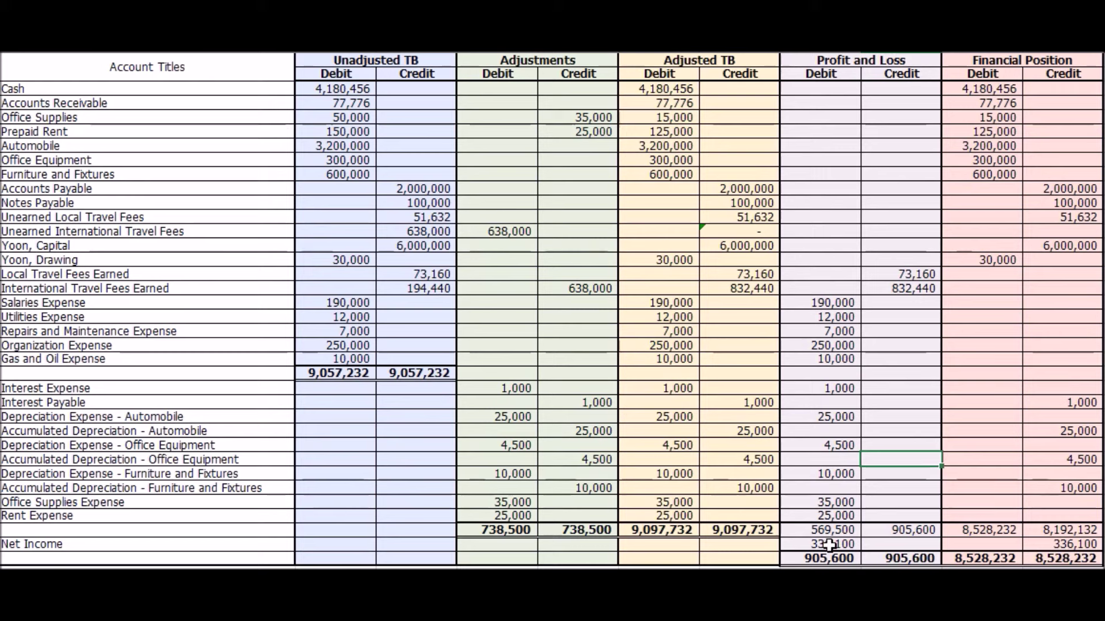
{"action": "left_click_drag", "start_coordinate": [846, 542], "coordinate": [1048, 545]}
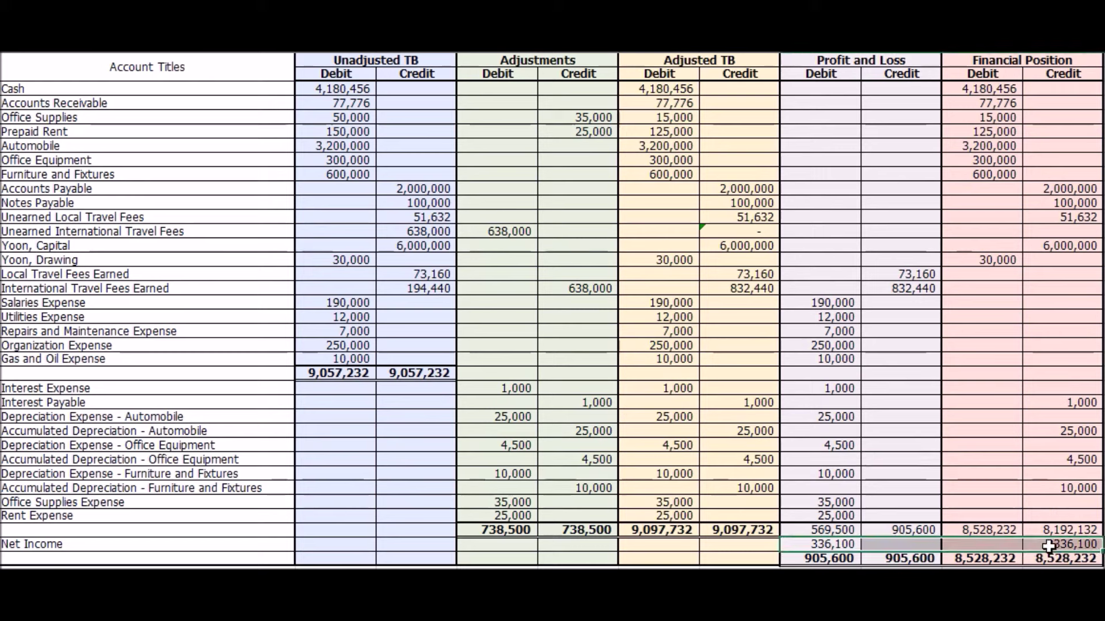
{"action": "left_click", "coordinate": [912, 545]}
{"action": "left_click", "coordinate": [947, 547], "text": "shift"}
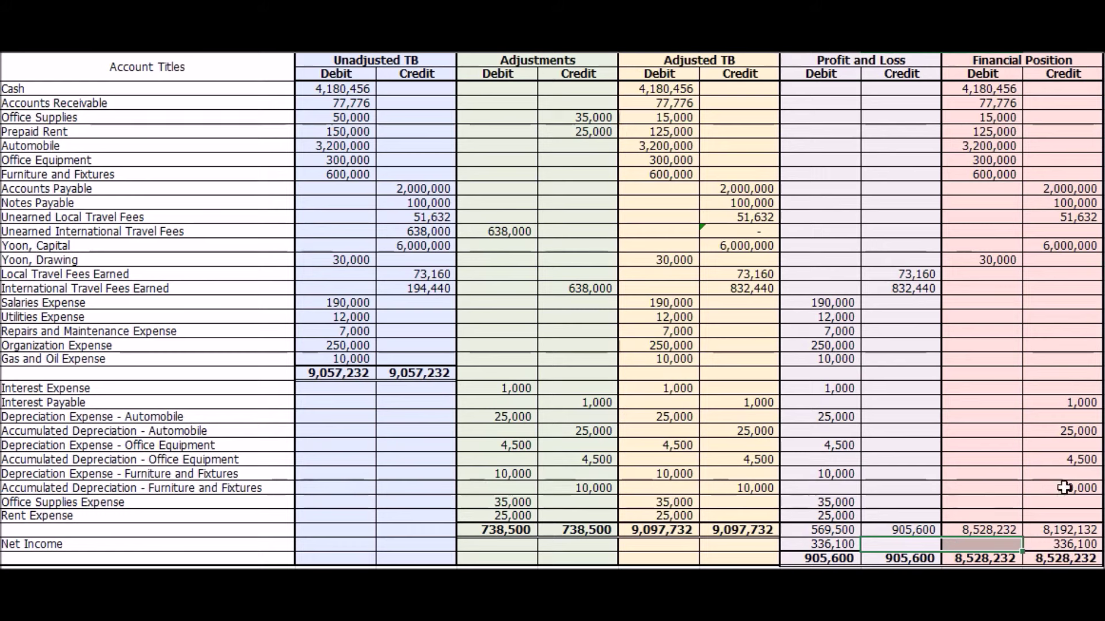
{"action": "left_click", "coordinate": [1089, 564]}
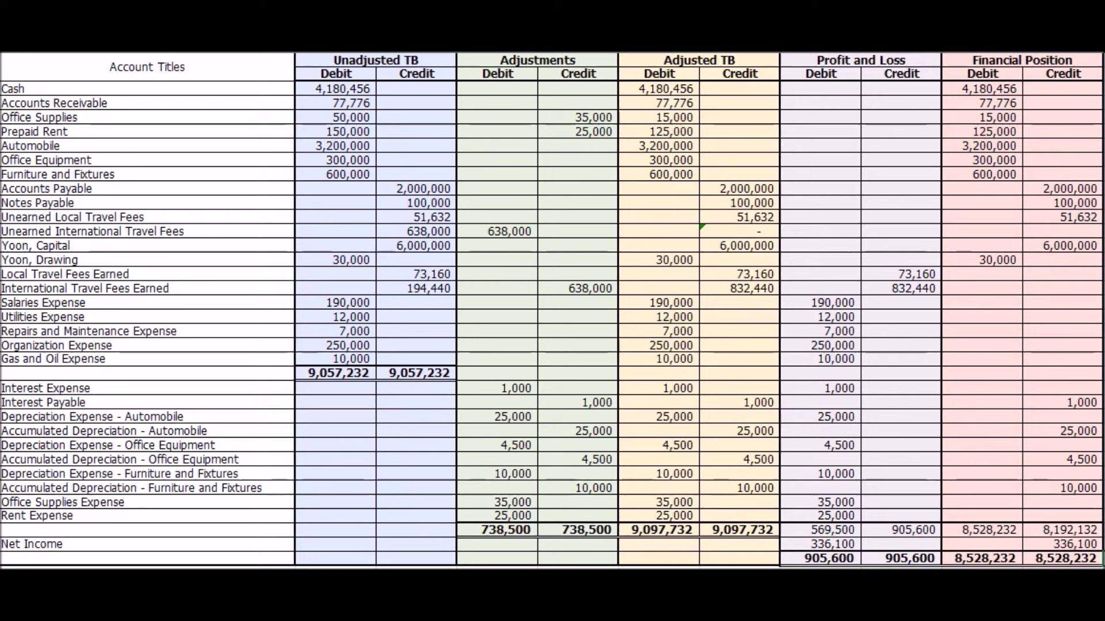